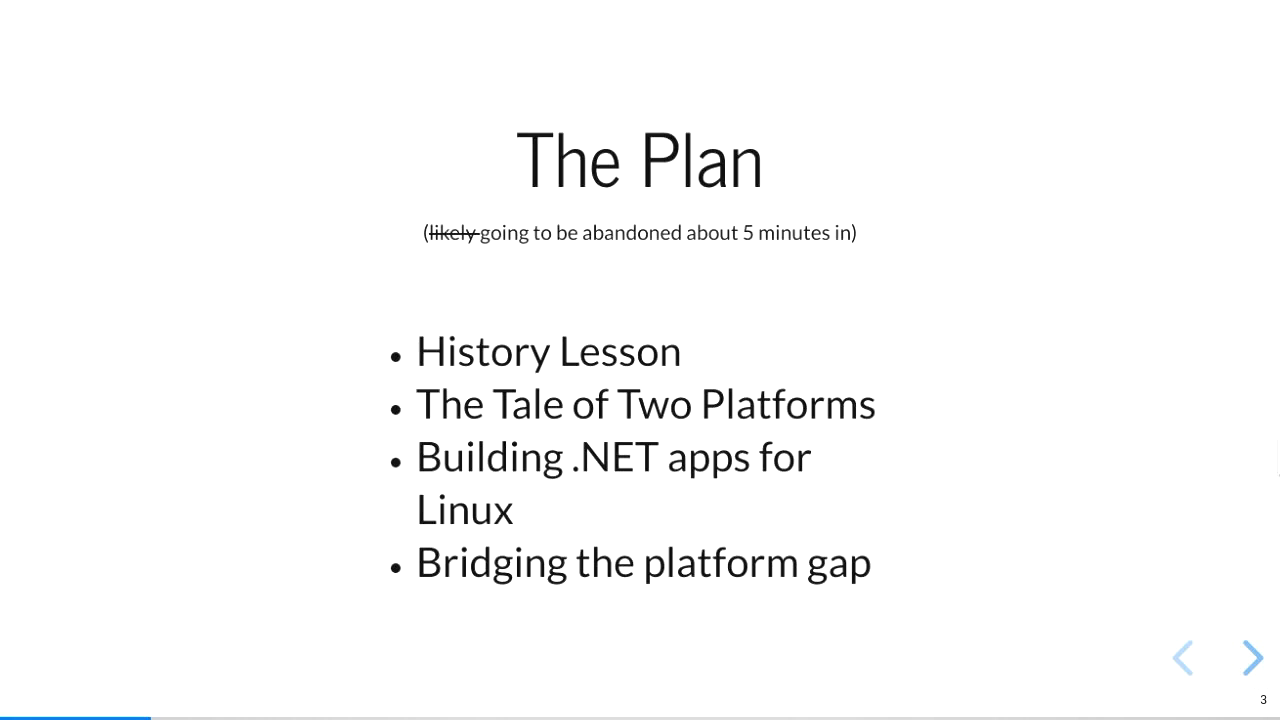
Reveal the O RLY book cover, then move on to the History Lesson slide.
{"action": "key", "text": "Right"}
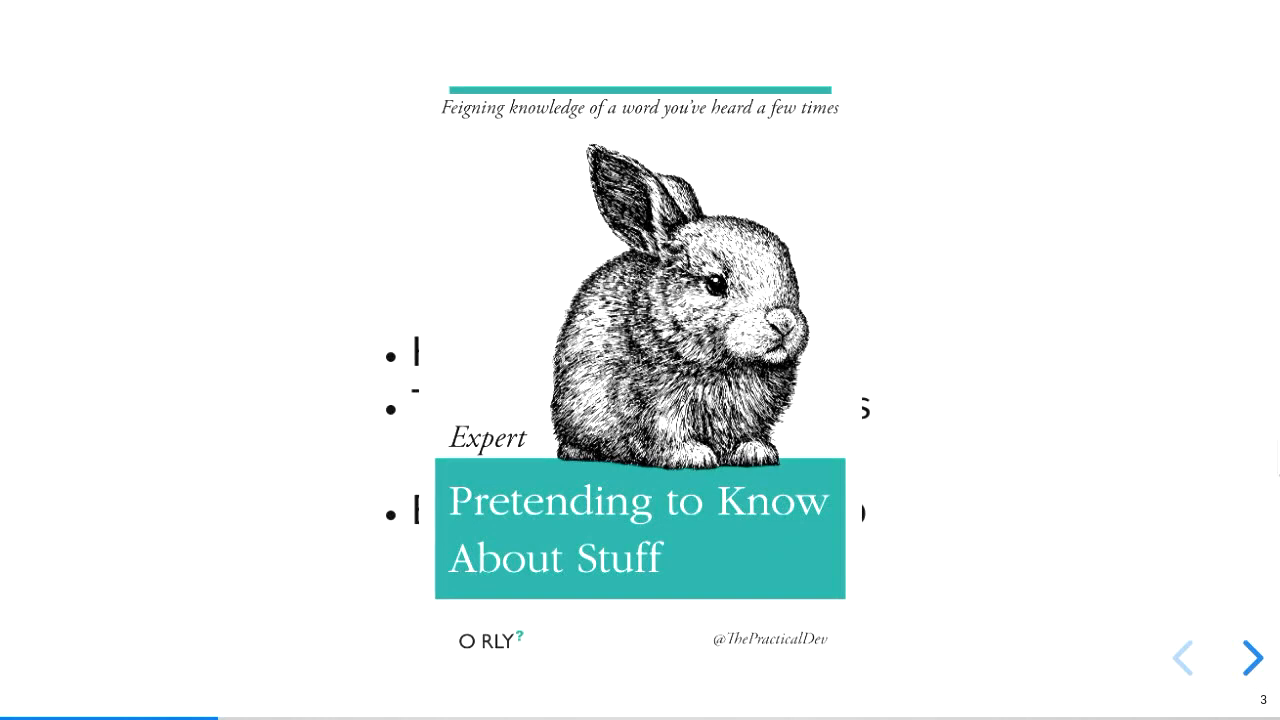
{"action": "key", "text": "Right"}
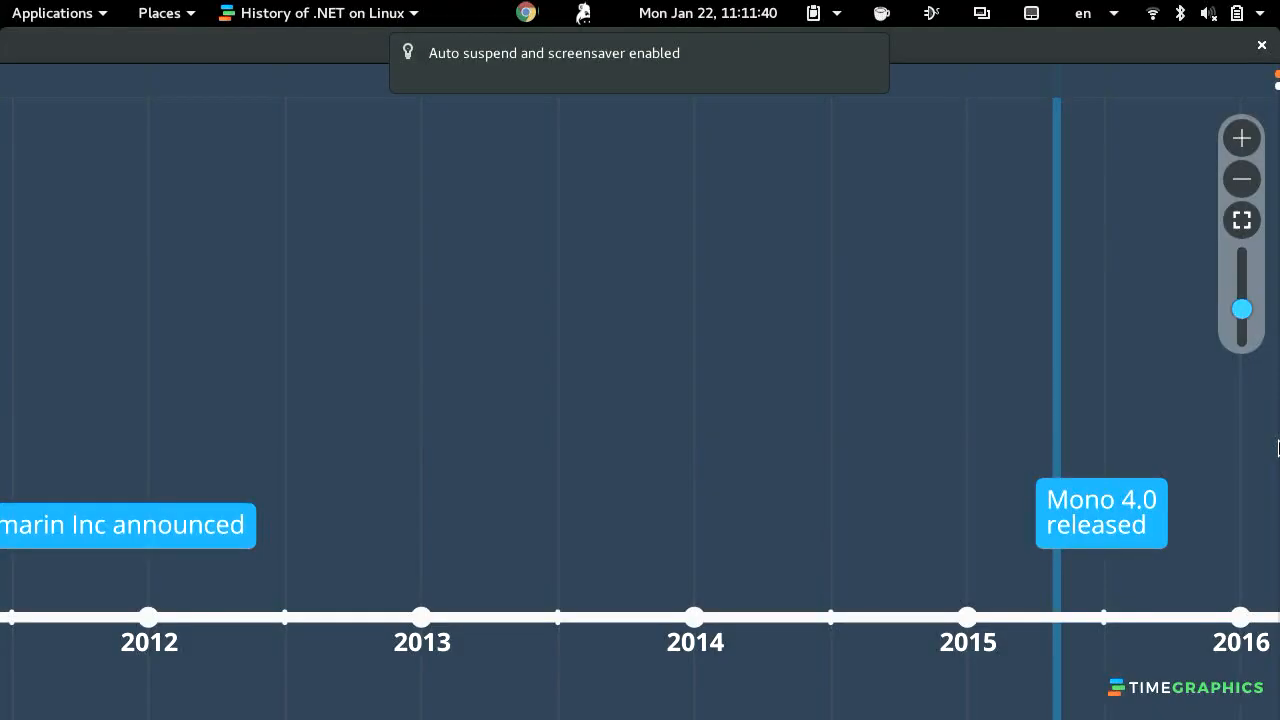
Pan the timeline back to 2002–2005: Mono and dotGNU announced, .NET Framework 1.0, Rotor 1.0, Mono 1.0.
{"action": "left_click_drag", "start_coordinate": [200, 275], "coordinate": [663, 265]}
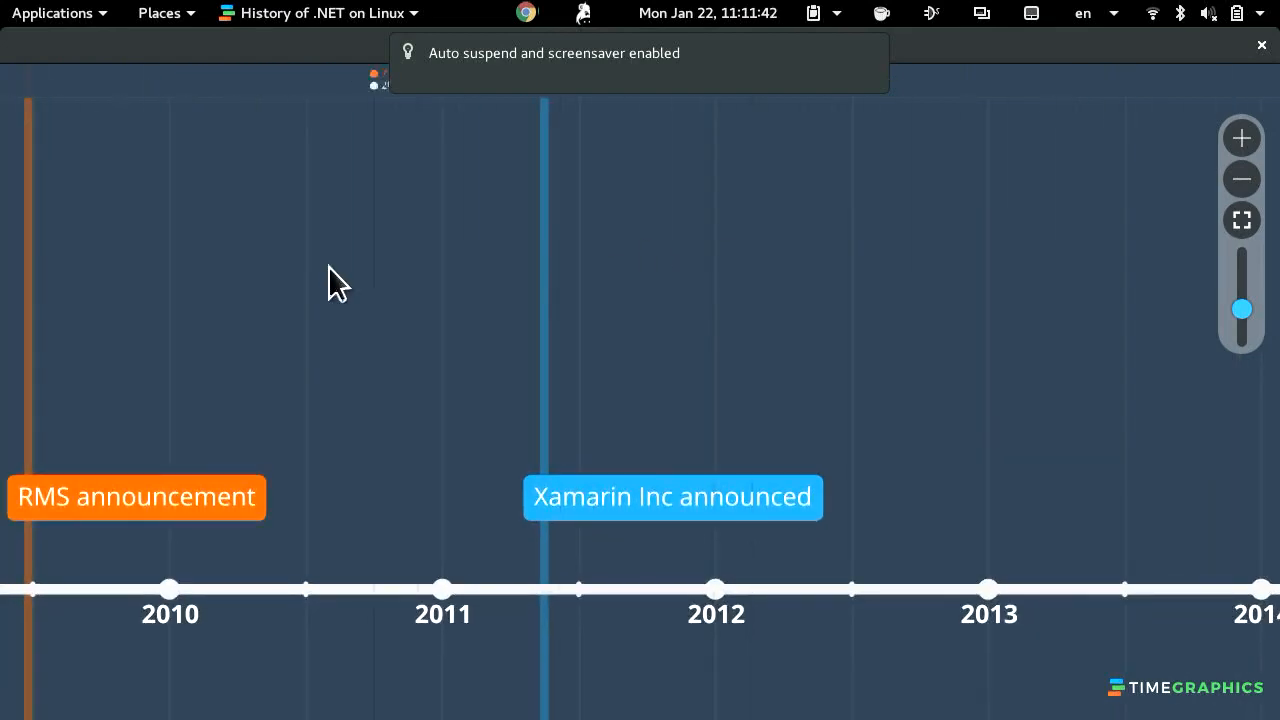
{"action": "left_click_drag", "start_coordinate": [335, 280], "coordinate": [933, 295]}
{"action": "left_click_drag", "start_coordinate": [370, 340], "coordinate": [659, 313]}
{"action": "left_click_drag", "start_coordinate": [300, 280], "coordinate": [556, 270]}
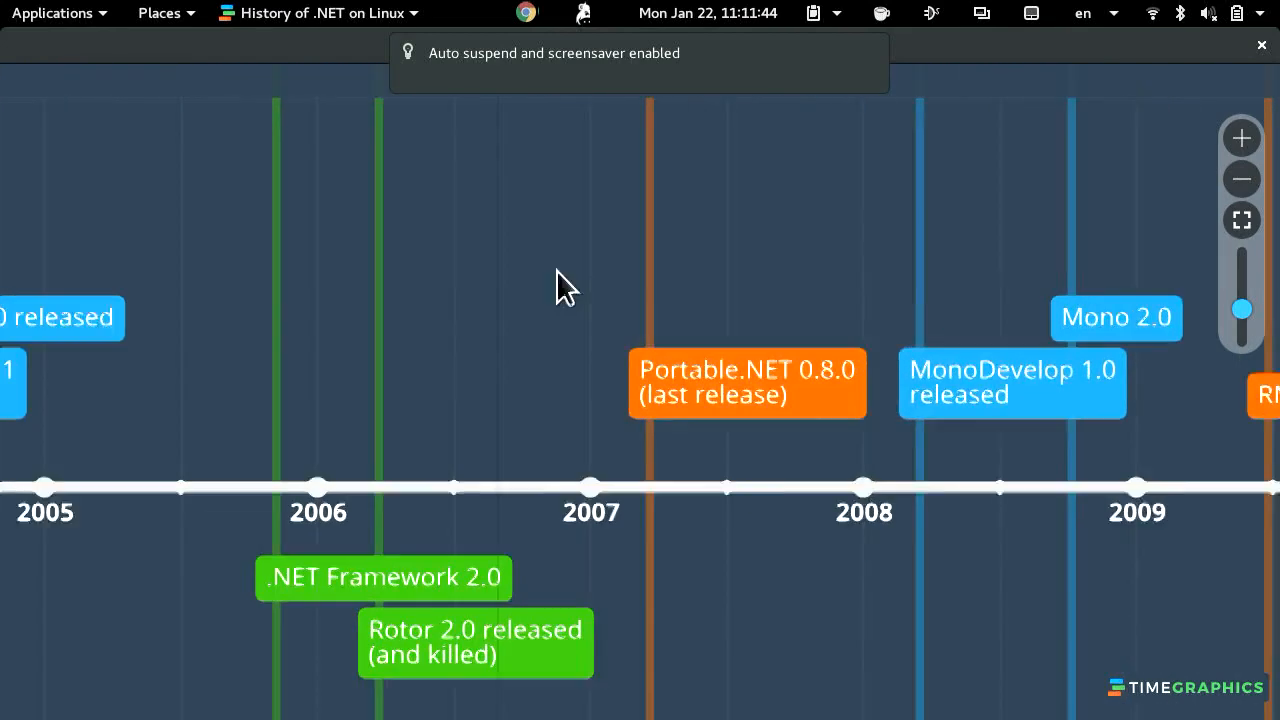
{"action": "mouse_move", "coordinate": [556, 330]}
{"action": "left_mouse_down"}
{"action": "mouse_move", "coordinate": [505, 282]}
{"action": "mouse_move", "coordinate": [720, 270]}
{"action": "left_mouse_up"}
{"action": "mouse_move", "coordinate": [500, 300]}
{"action": "left_mouse_down"}
{"action": "mouse_move", "coordinate": [250, 320]}
{"action": "mouse_move", "coordinate": [1074, 275]}
{"action": "left_mouse_up"}
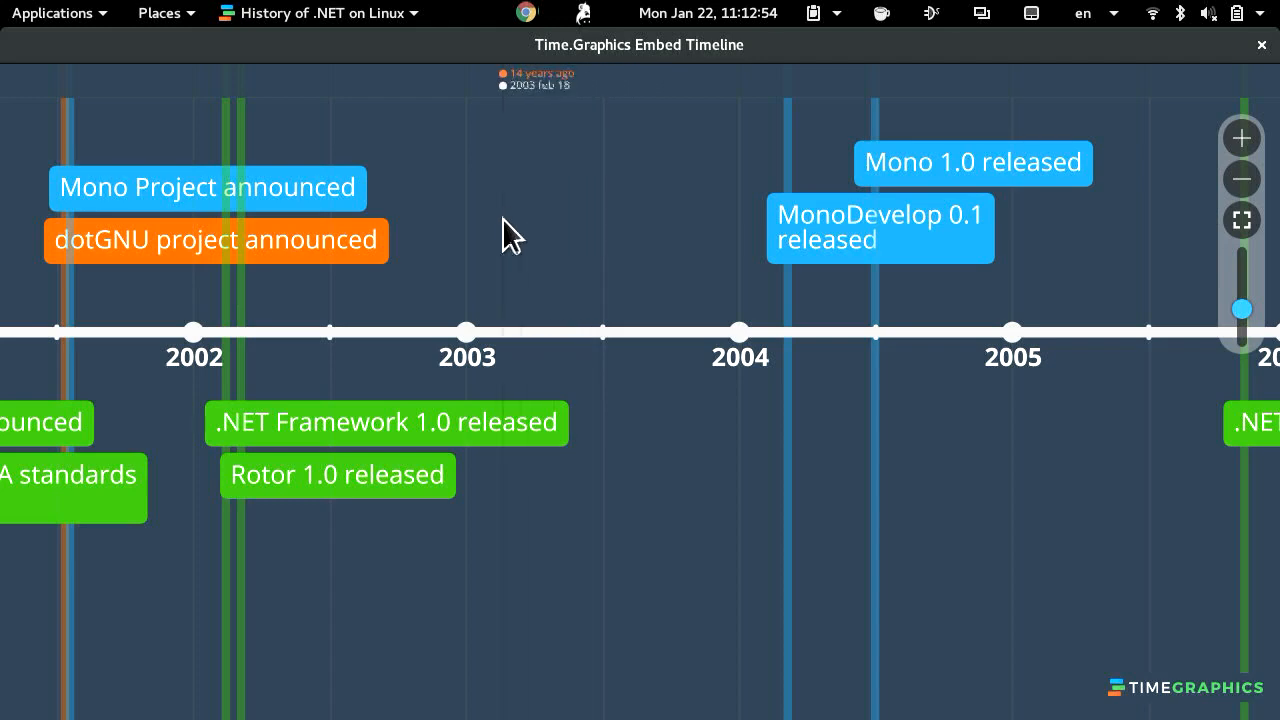
Pan forward through 2004–2011 to MonoDevelop 1.0, Mono 2.0 and the RMS announcement.
{"action": "left_click_drag", "start_coordinate": [547, 239], "coordinate": [234, 290]}
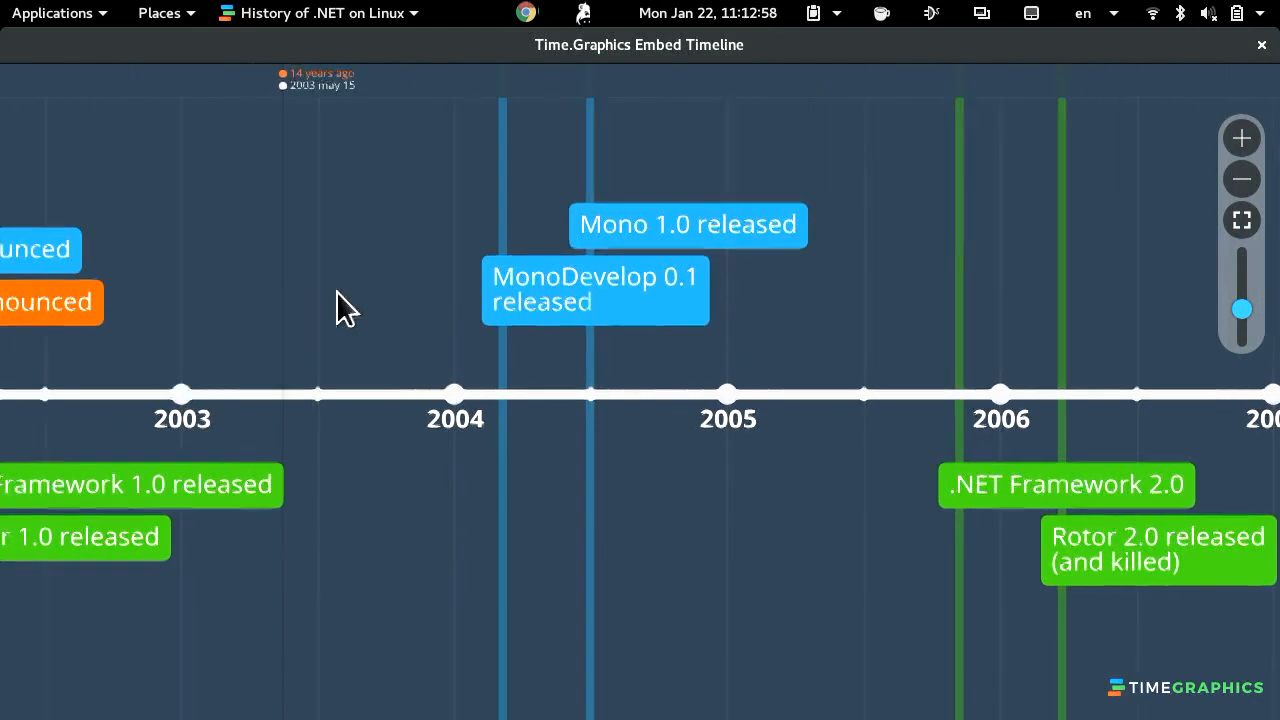
{"action": "left_click_drag", "start_coordinate": [336, 291], "coordinate": [422, 291]}
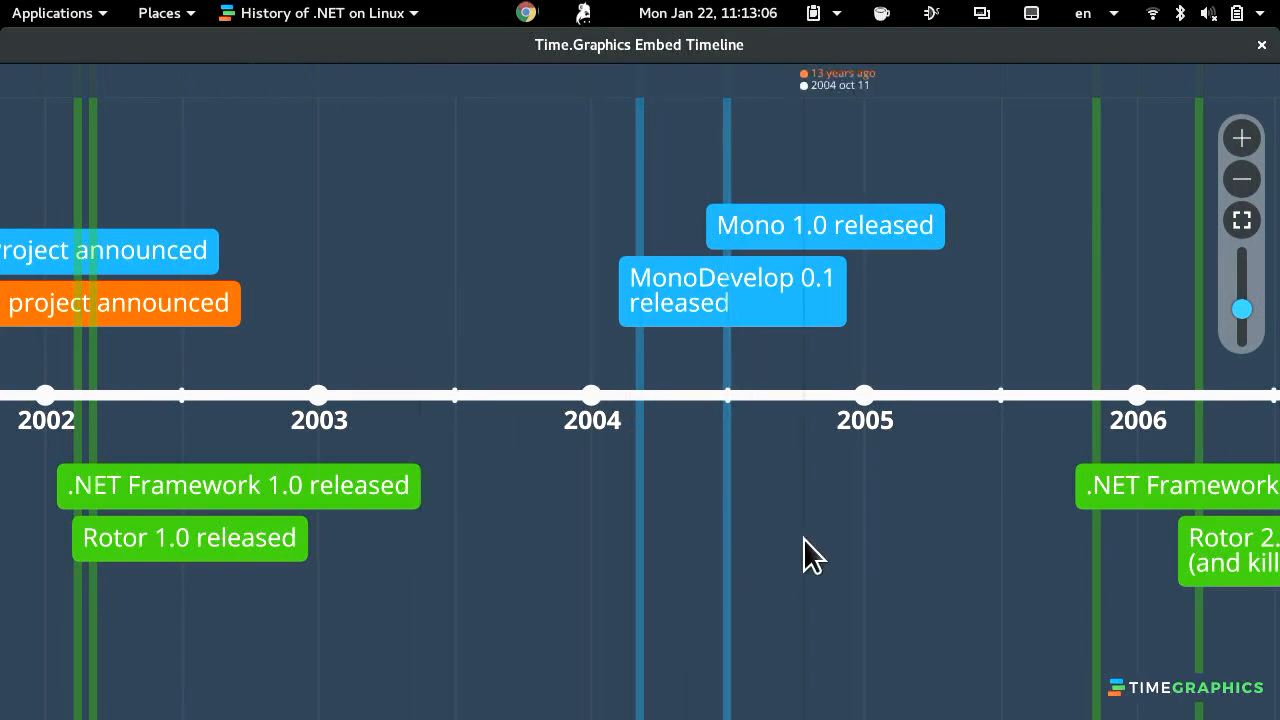
{"action": "left_click_drag", "start_coordinate": [803, 538], "coordinate": [305, 516]}
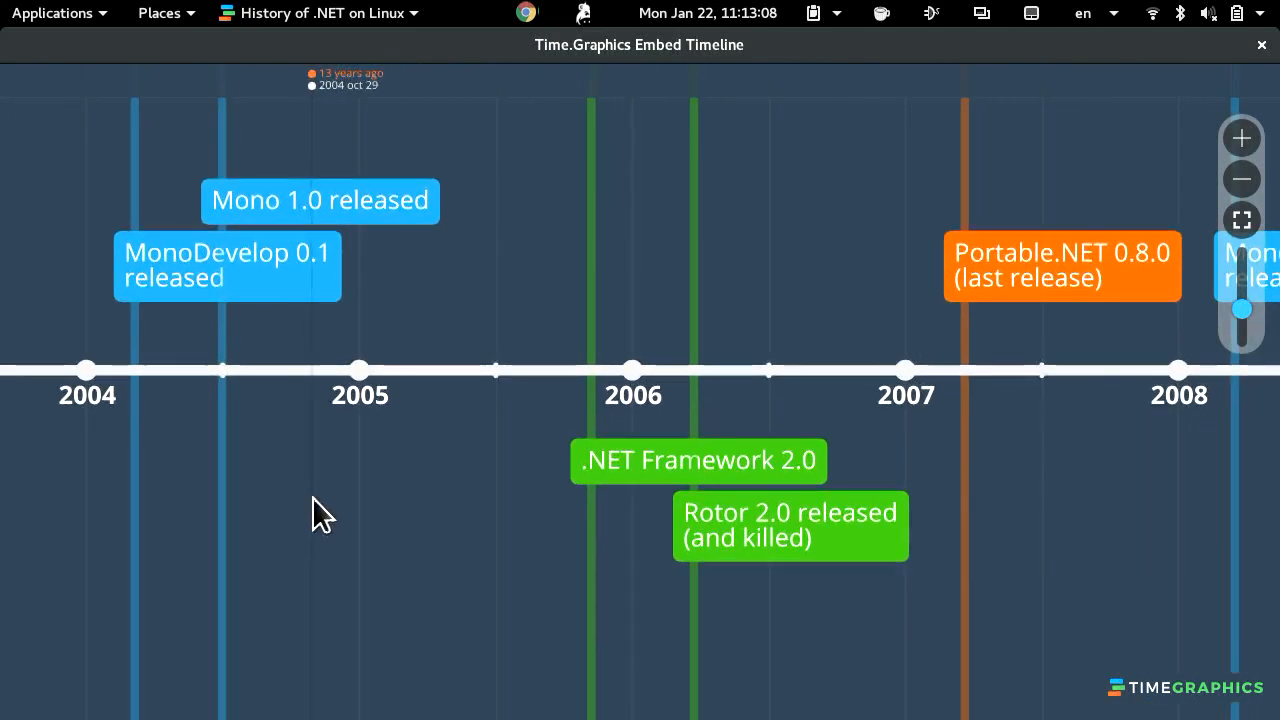
{"action": "left_click_drag", "start_coordinate": [418, 493], "coordinate": [364, 496]}
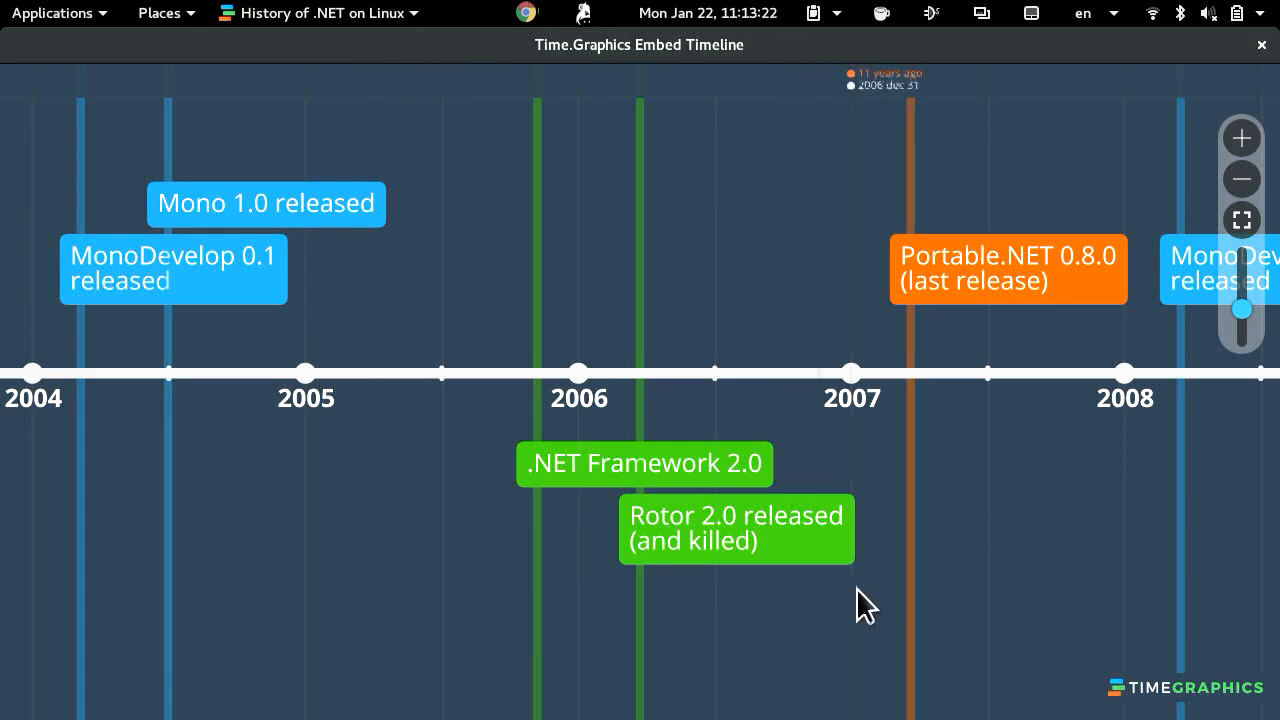
{"action": "left_click_drag", "start_coordinate": [860, 605], "coordinate": [289, 588]}
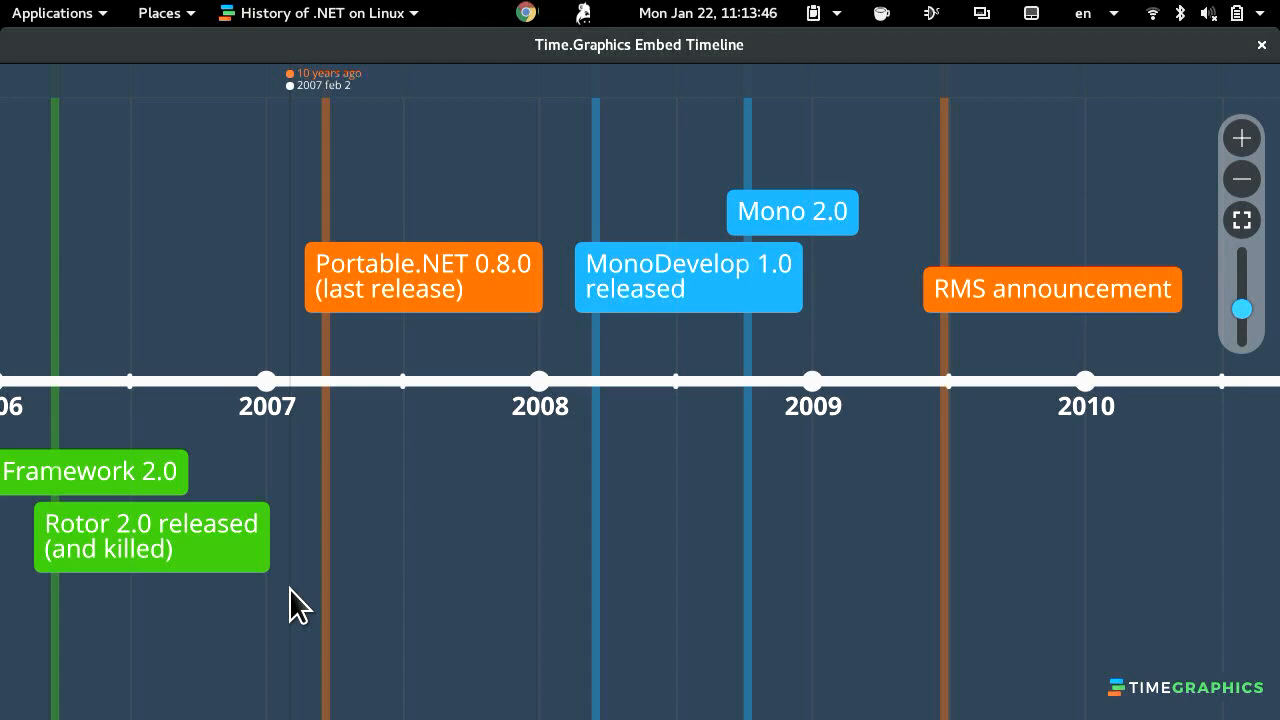
{"action": "mouse_move", "coordinate": [524, 564]}
{"action": "left_mouse_down"}
{"action": "mouse_move", "coordinate": [344, 542]}
{"action": "mouse_move", "coordinate": [160, 542]}
{"action": "left_mouse_up"}
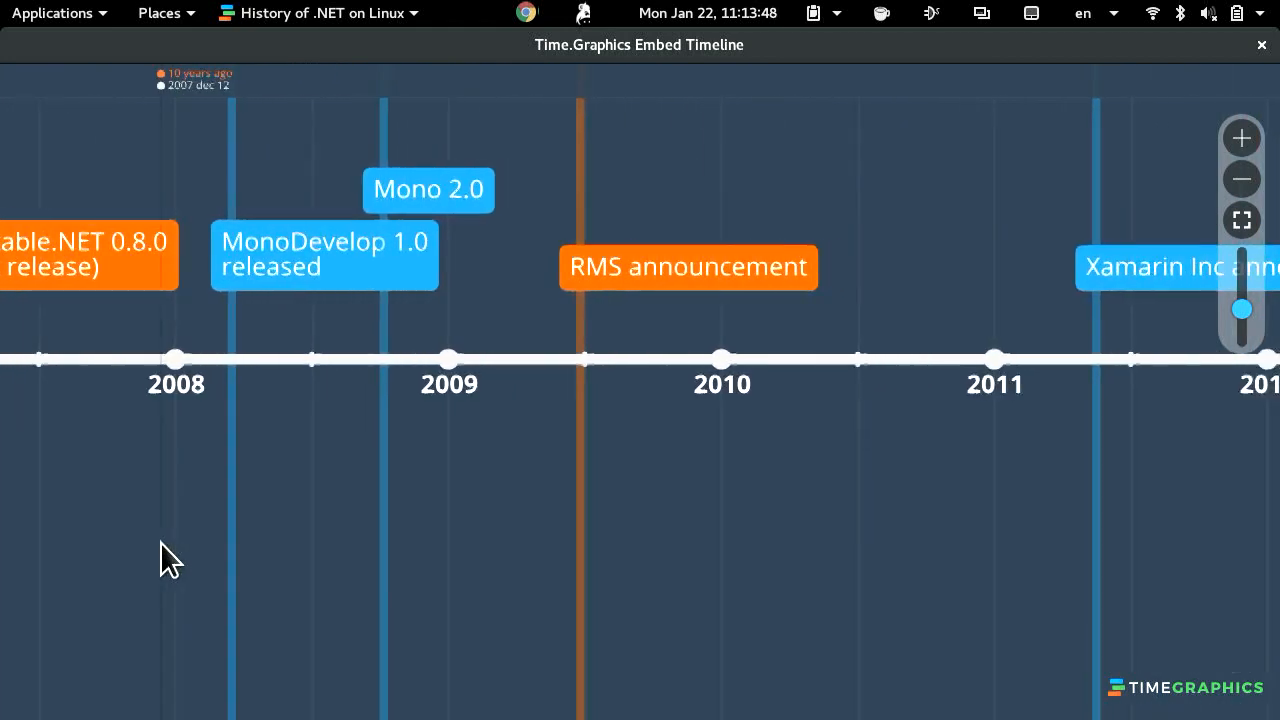
Pan the timeline to 2010–2014 so Xamarin Inc announced comes into view.
{"action": "left_click_drag", "start_coordinate": [512, 615], "coordinate": [340, 623]}
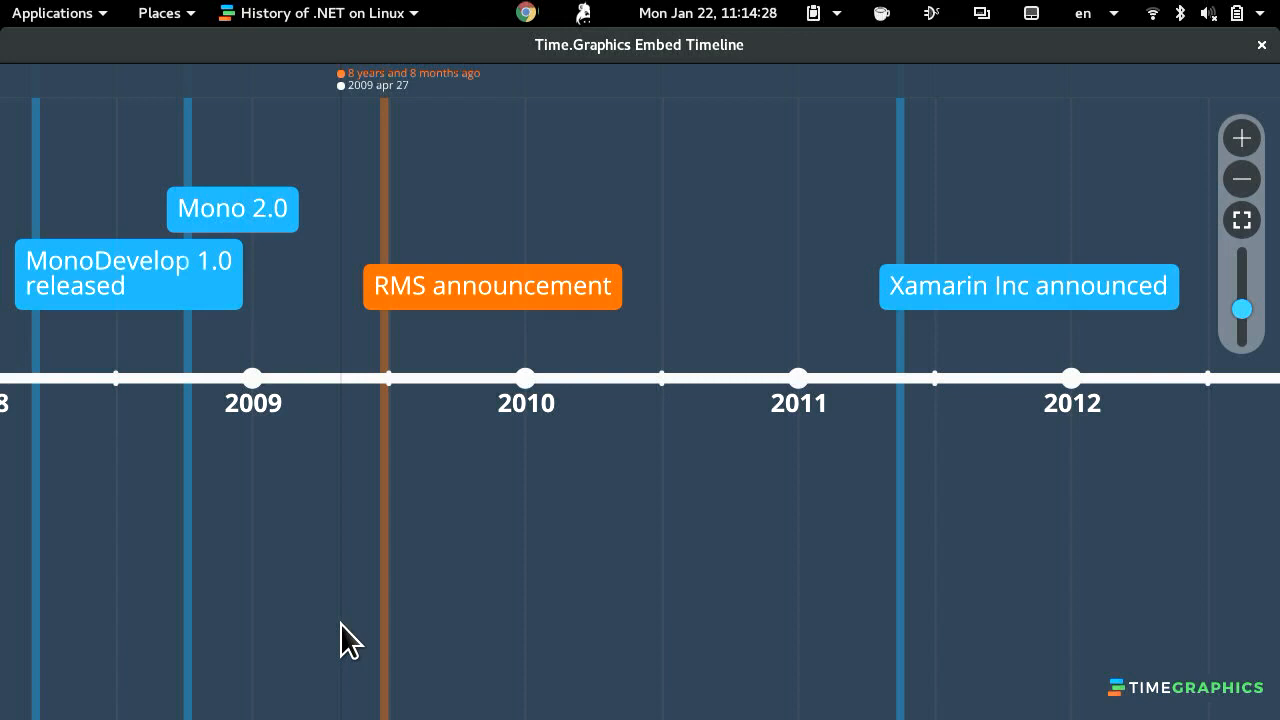
Pan to 2015–2018: Mono 4.0, relicensing, Mono 5.0/5.2 and .NET Core 1.0, 1.wtf, 2.0.
{"action": "left_click_drag", "start_coordinate": [803, 595], "coordinate": [297, 590]}
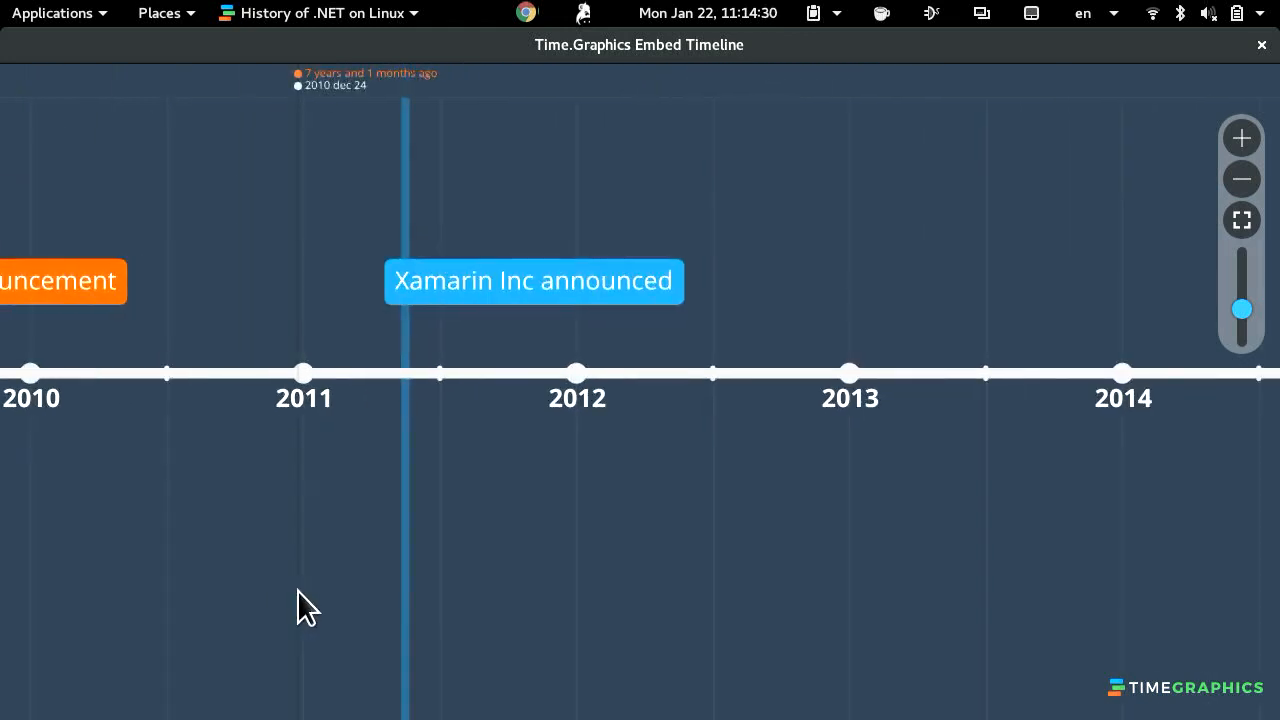
{"action": "left_click_drag", "start_coordinate": [832, 593], "coordinate": [290, 610]}
{"action": "left_click_drag", "start_coordinate": [636, 563], "coordinate": [445, 587]}
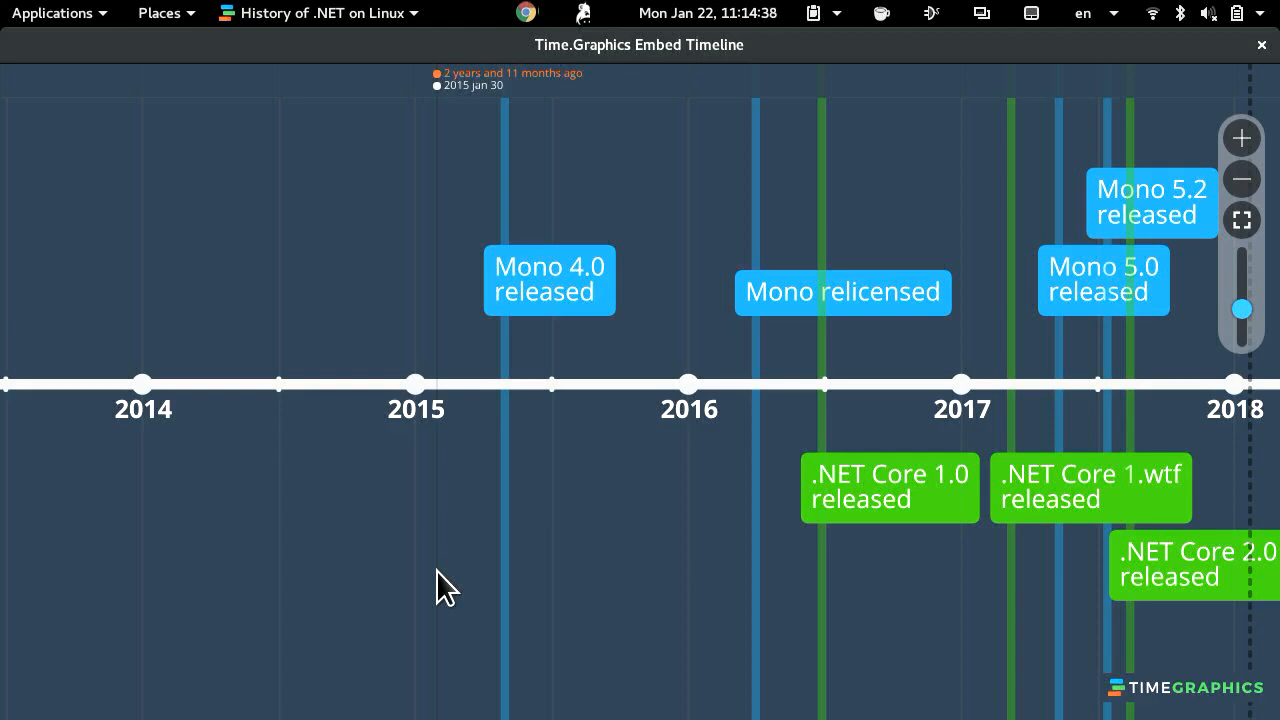
{"action": "left_click_drag", "start_coordinate": [158, 570], "coordinate": [269, 536]}
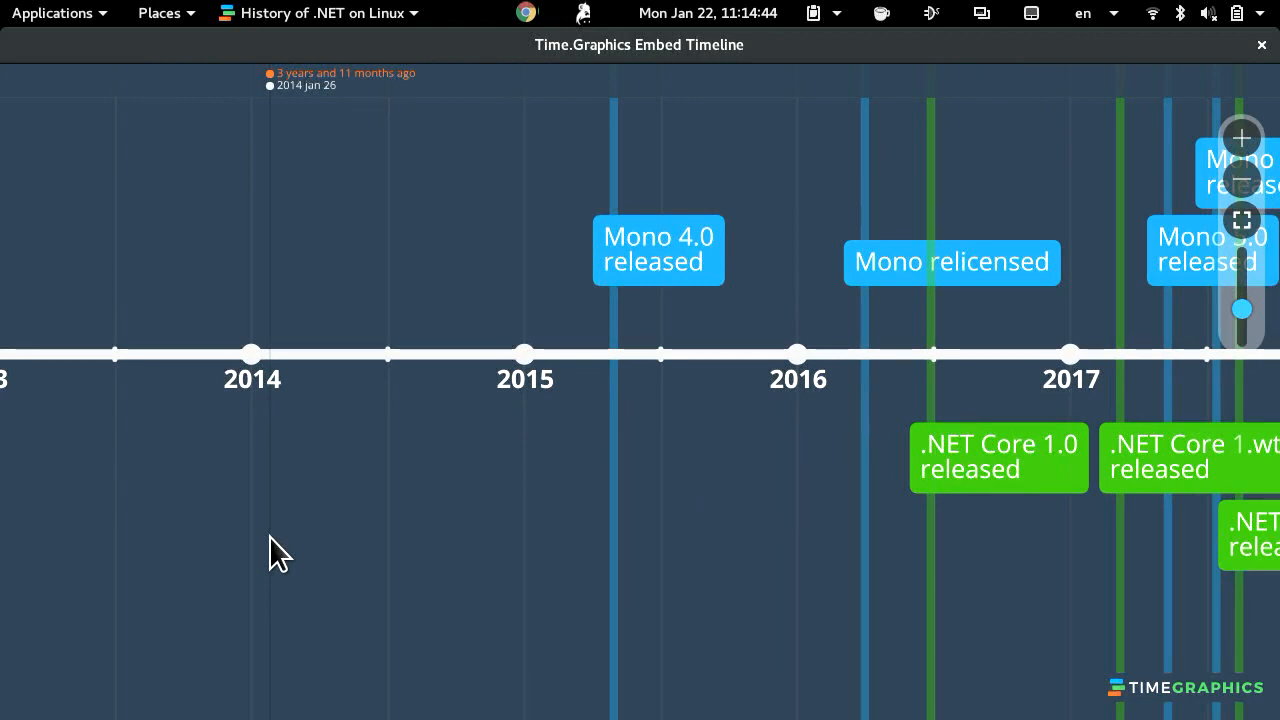
{"action": "left_click_drag", "start_coordinate": [708, 590], "coordinate": [374, 587]}
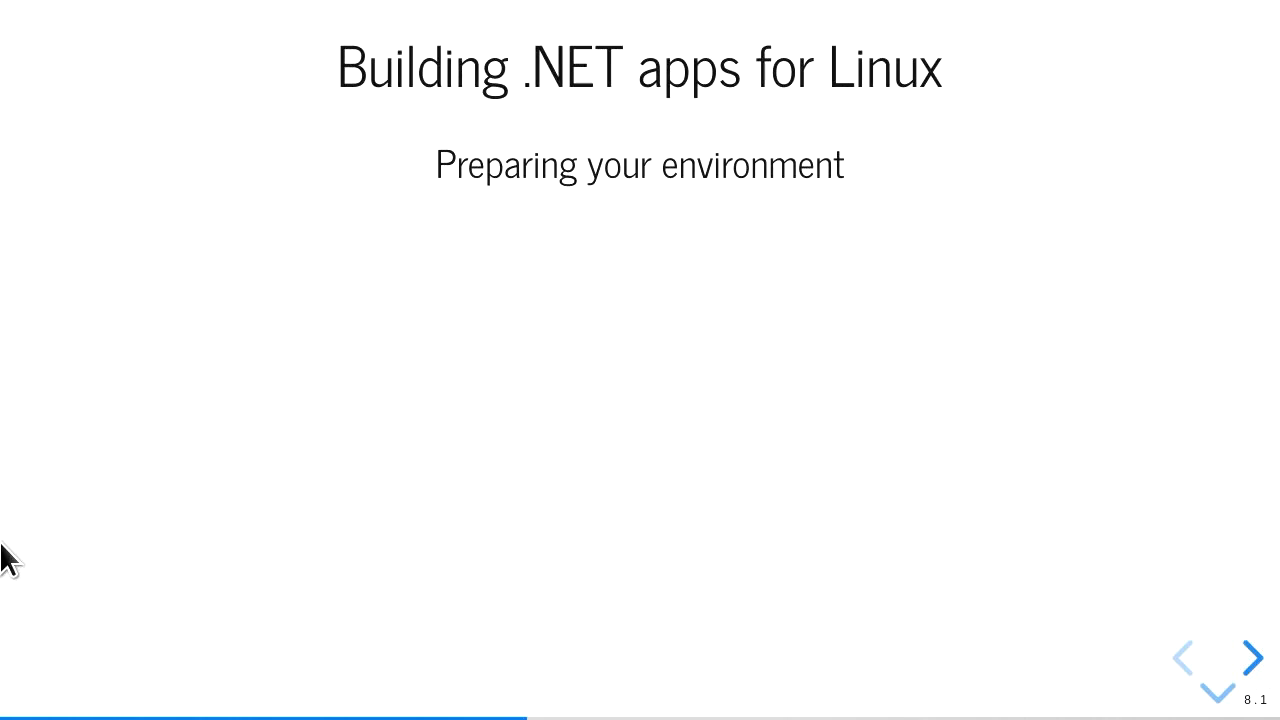
Reveal the three development tool logos on the Preparing your environment slide.
{"action": "key", "text": "Right"}
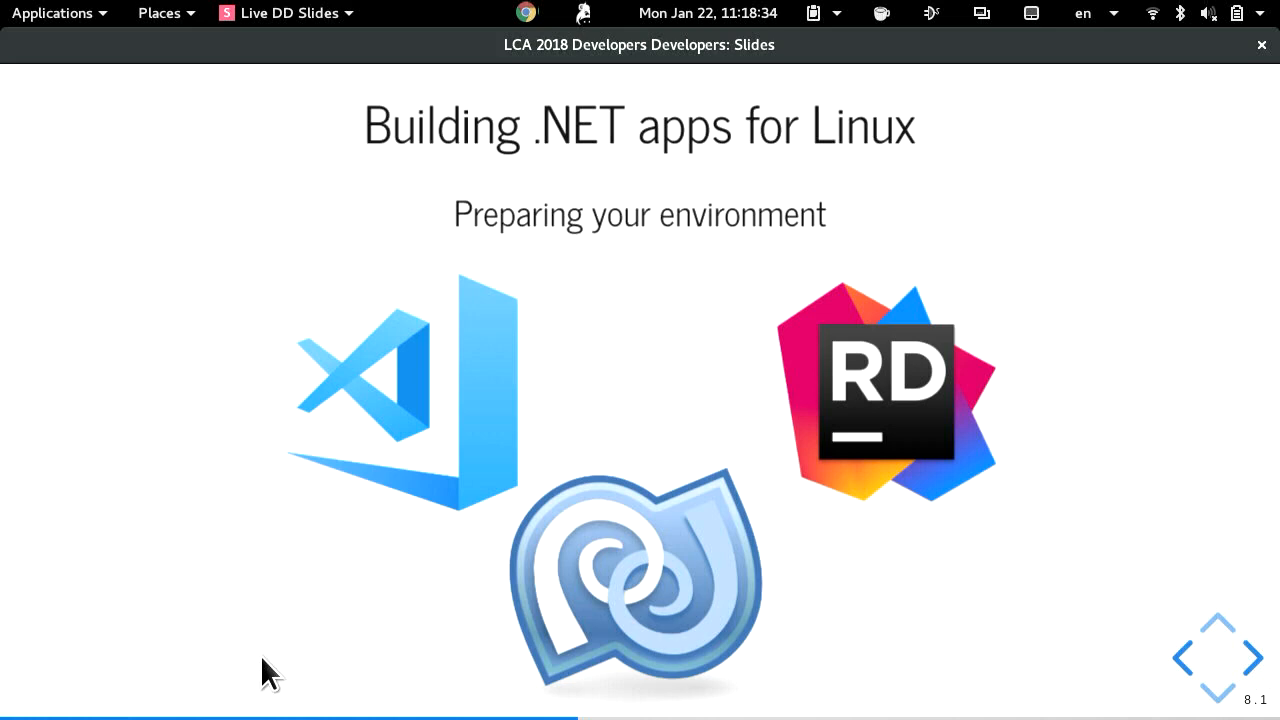
Show the next tool logo, then the '(this time like a hipster)' remark on slide 8.2.
{"action": "key", "text": "space"}
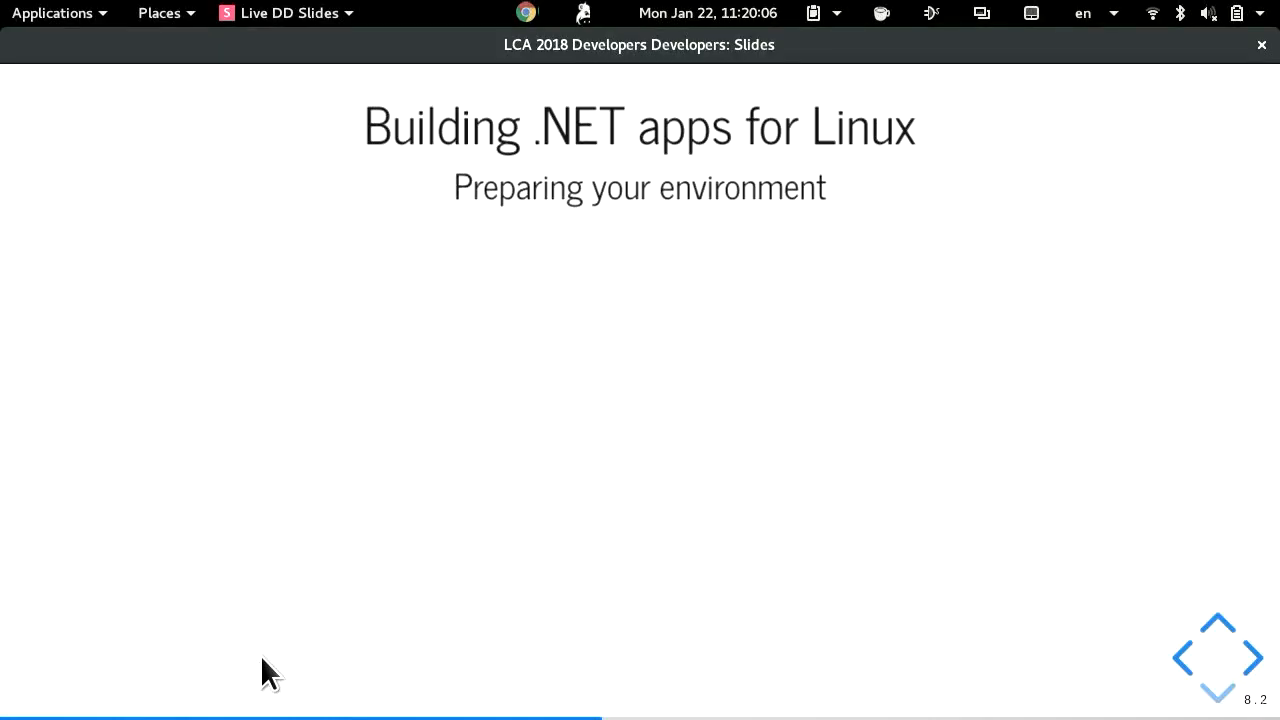
{"action": "key", "text": "space"}
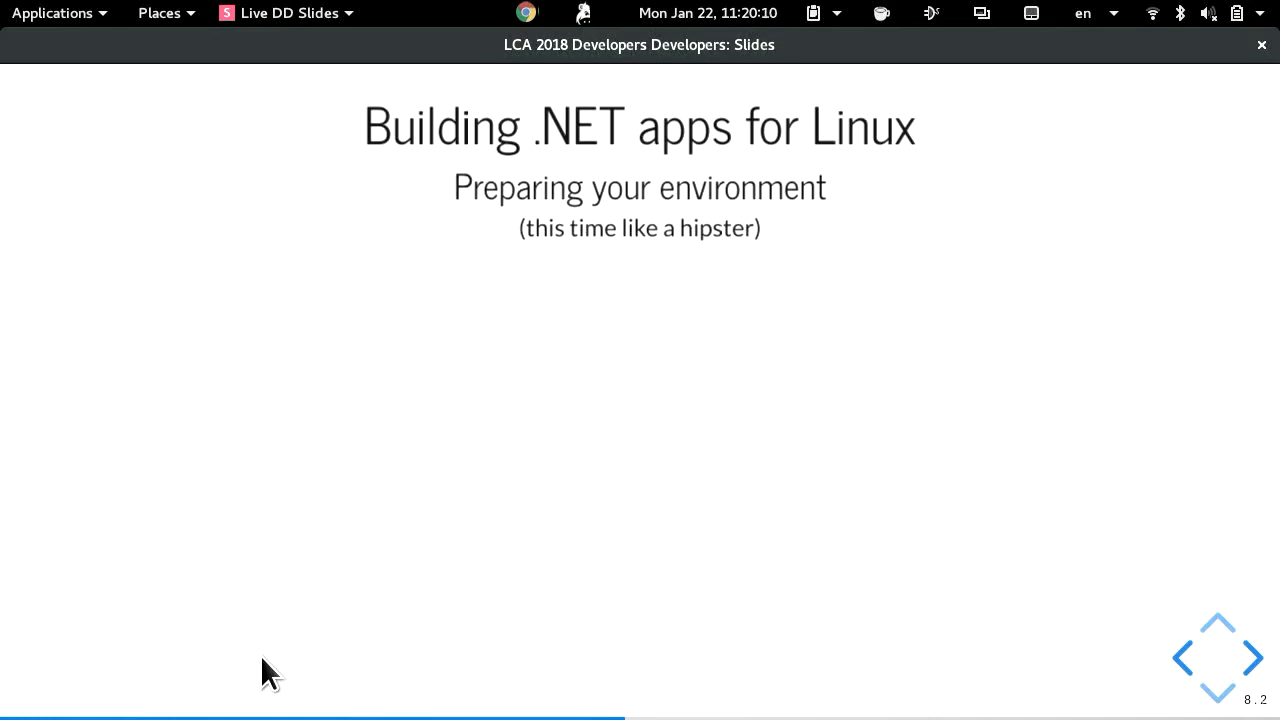
Show the Docker logo and terminal screenshot, then advance to Building your app and start its recording.
{"action": "key", "text": "space"}
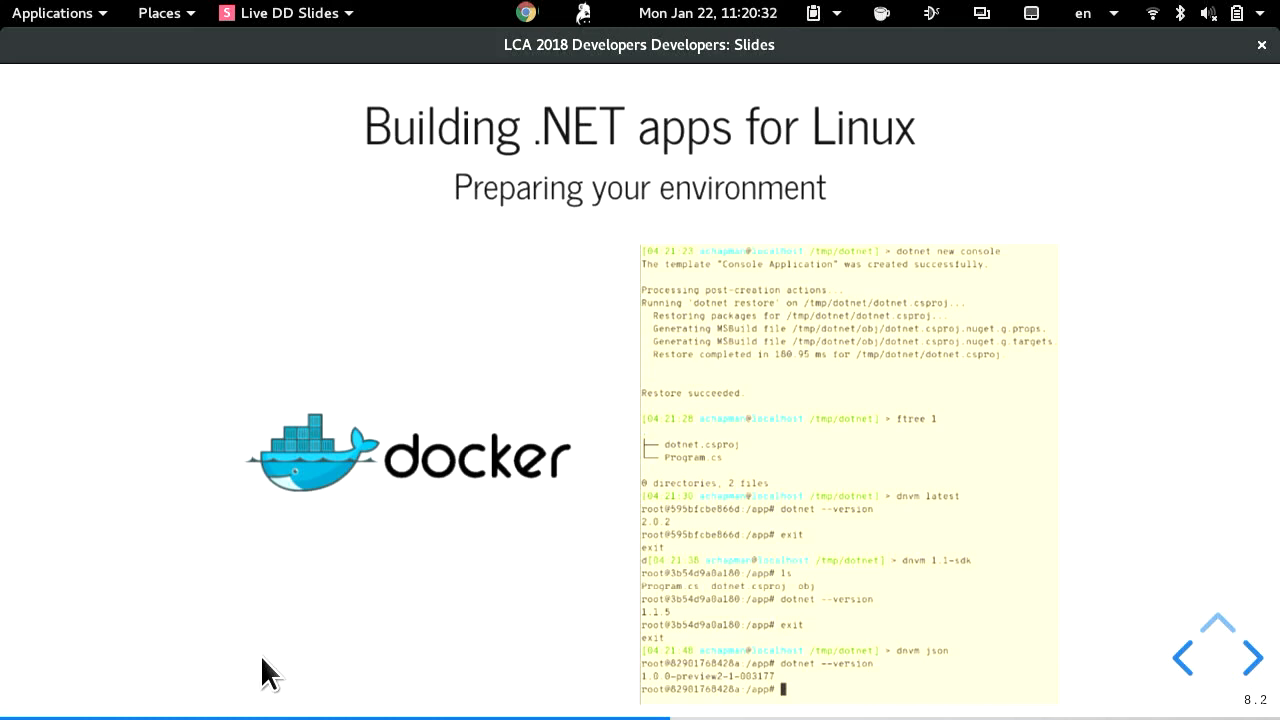
{"action": "key", "text": "Right"}
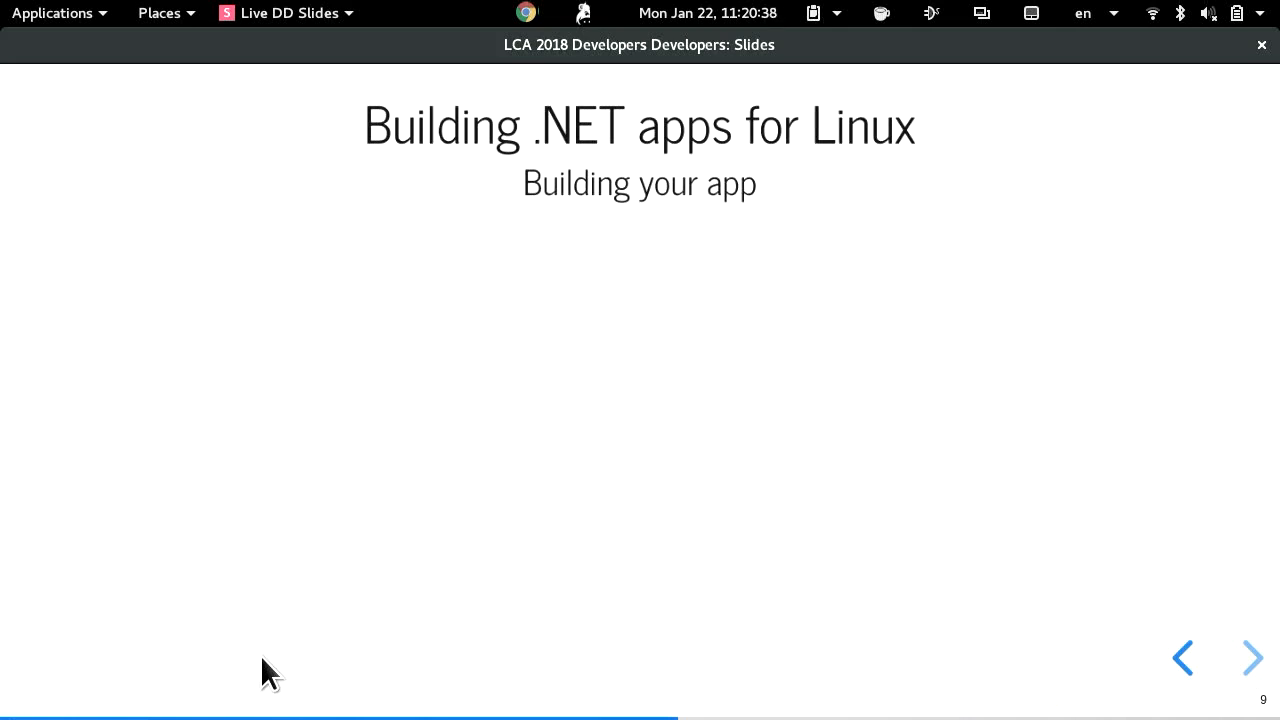
{"action": "key", "text": "Right"}
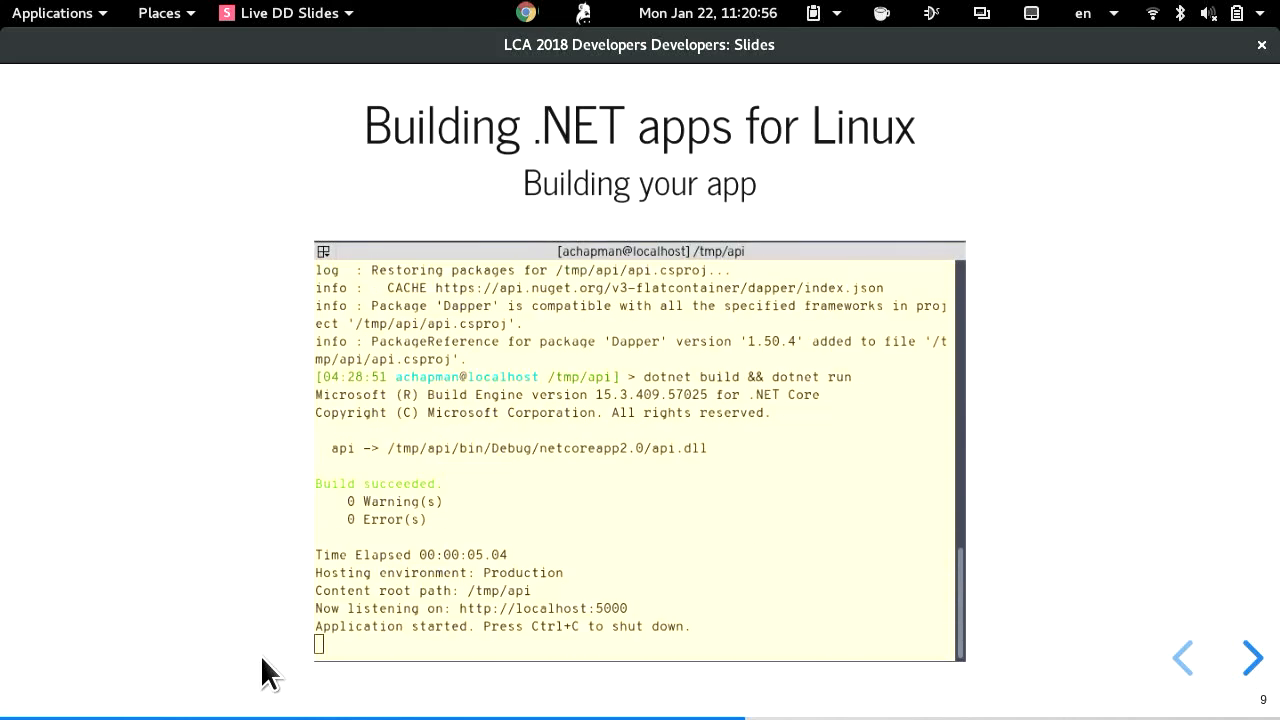
Advance to the slide with the code editor screenshot of the api project's Startup.cs.
{"action": "key", "text": "Right"}
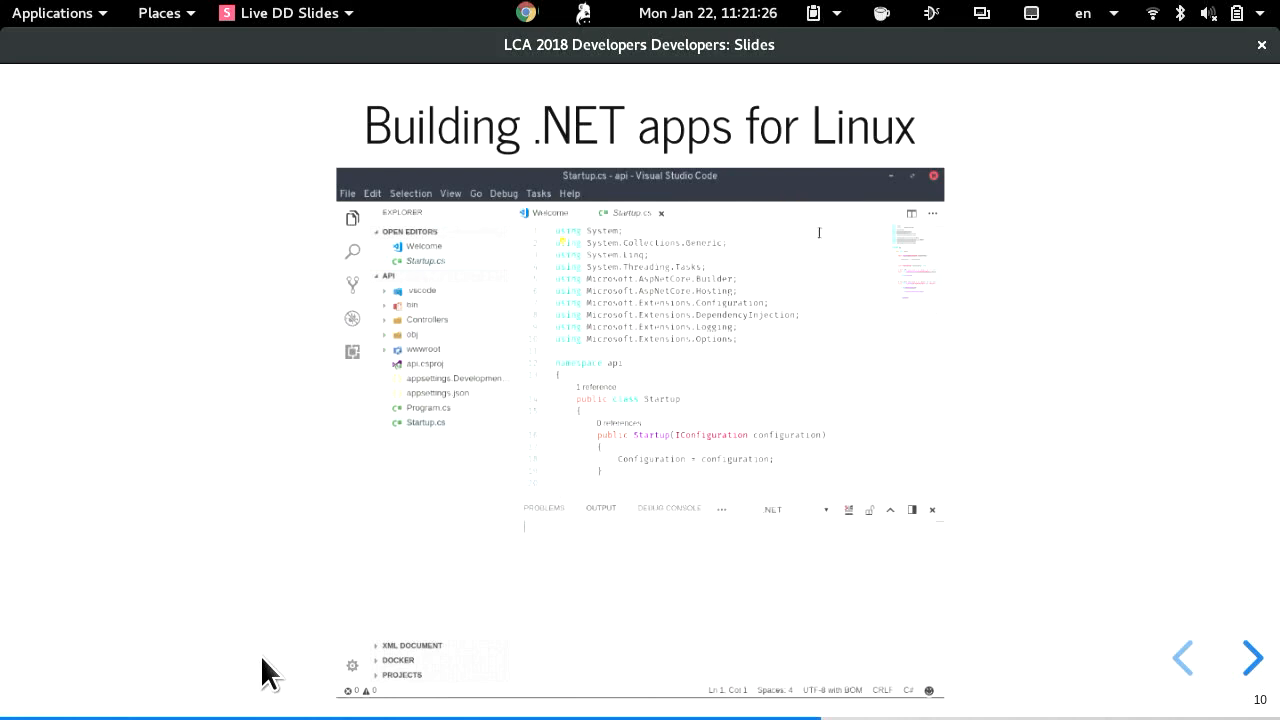
Advance through the Test, package and bundle slide to Deployment and Operations.
{"action": "key", "text": "Right"}
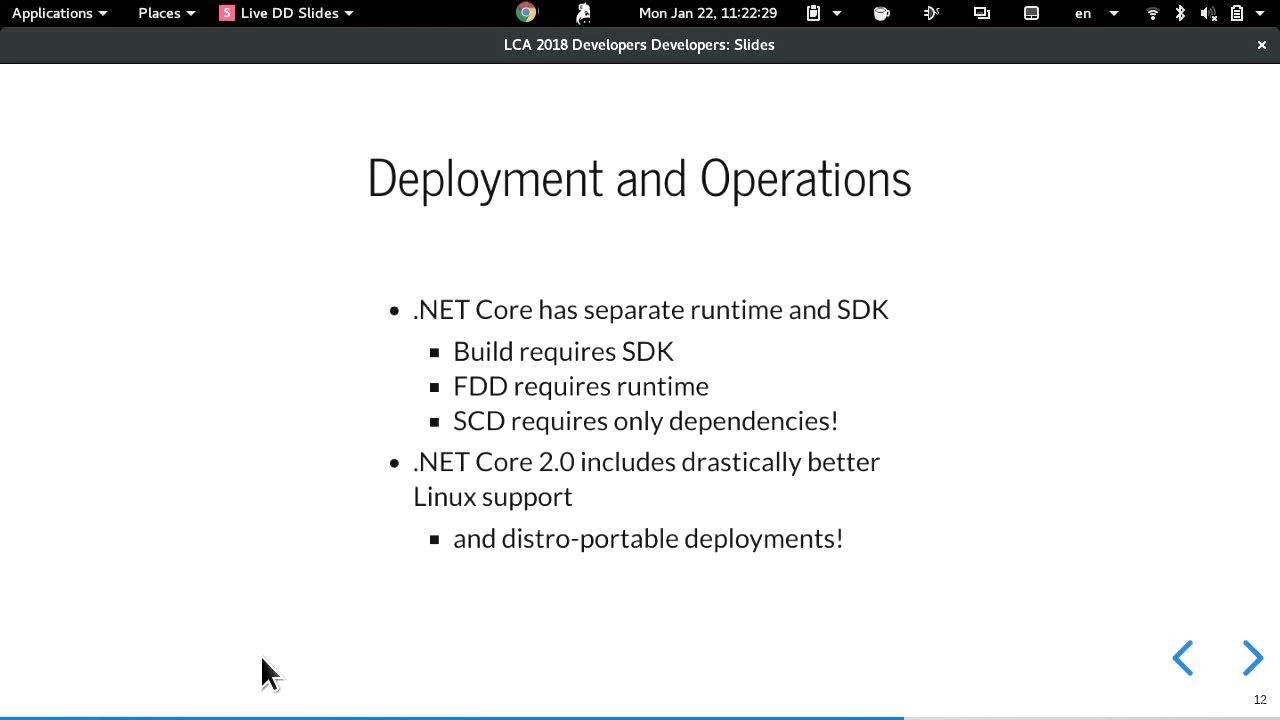
Create the console project, exit the second pane, dotnet run to print Hello World!, then start pubout.
{"action": "key", "text": "alt+Tab"}
{"action": "key", "text": "Tab"}
{"action": "key", "text": "Tab"}
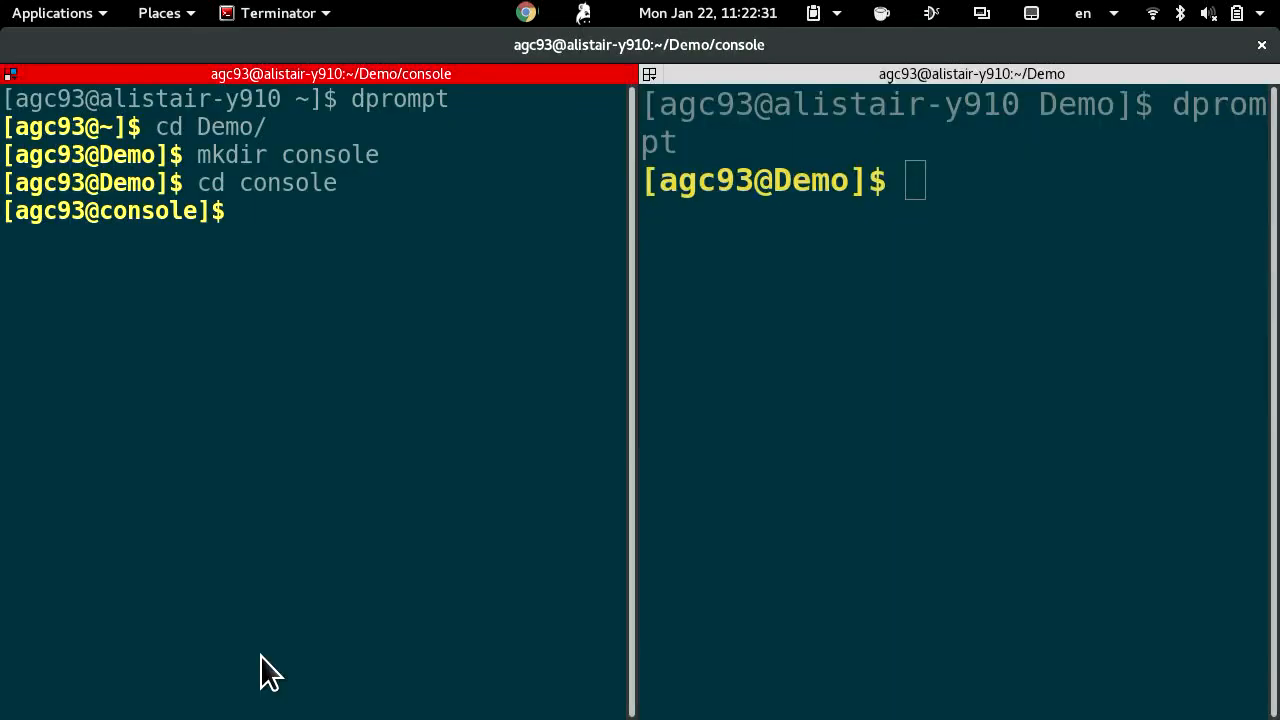
{"action": "type", "text": "dotnet new conso"}
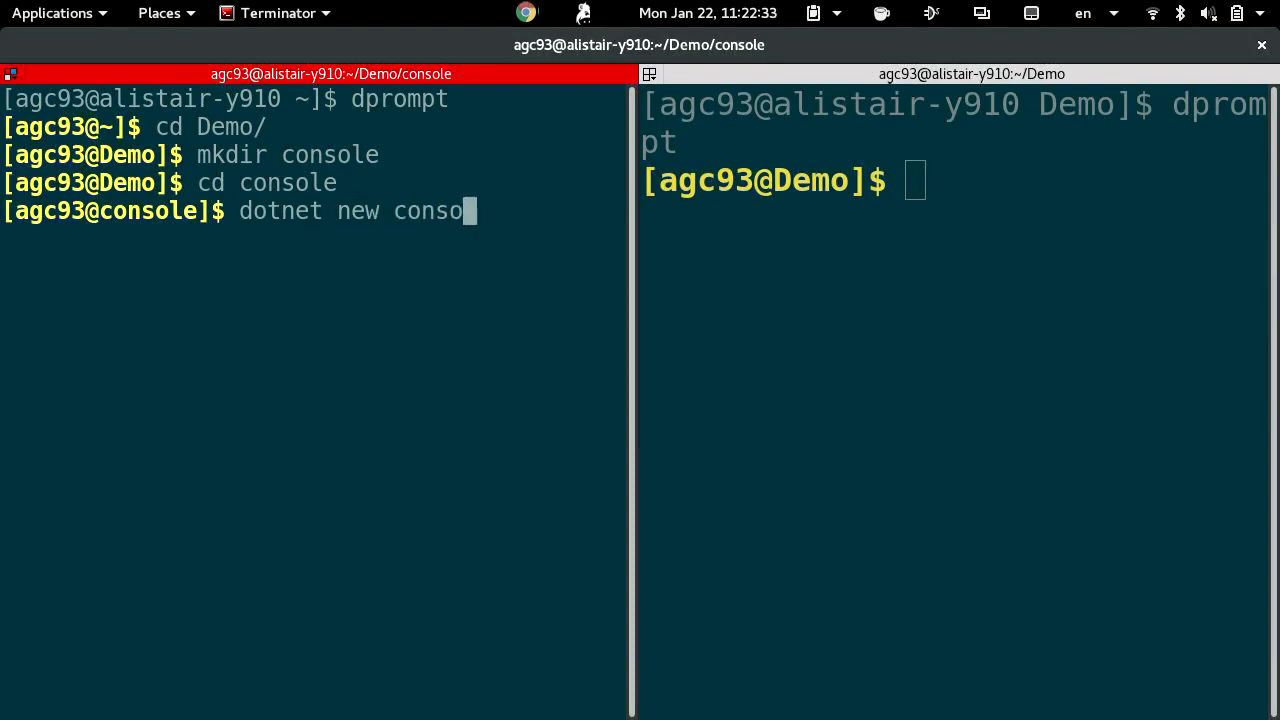
{"action": "type", "text": "le"}
{"action": "key", "text": "Return"}
{"action": "left_click", "coordinate": [843, 457]}
{"action": "type", "text": "exit"}
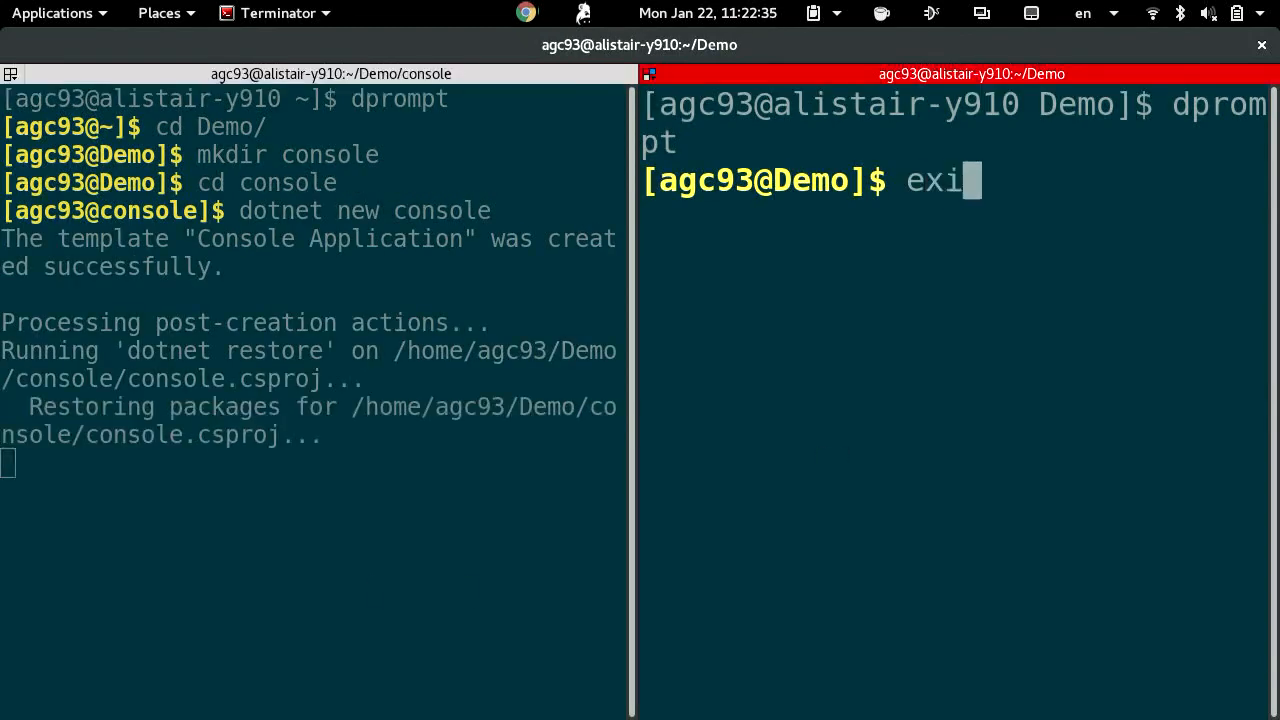
{"action": "key", "text": "Return"}
{"action": "type", "text": "dotnet run"}
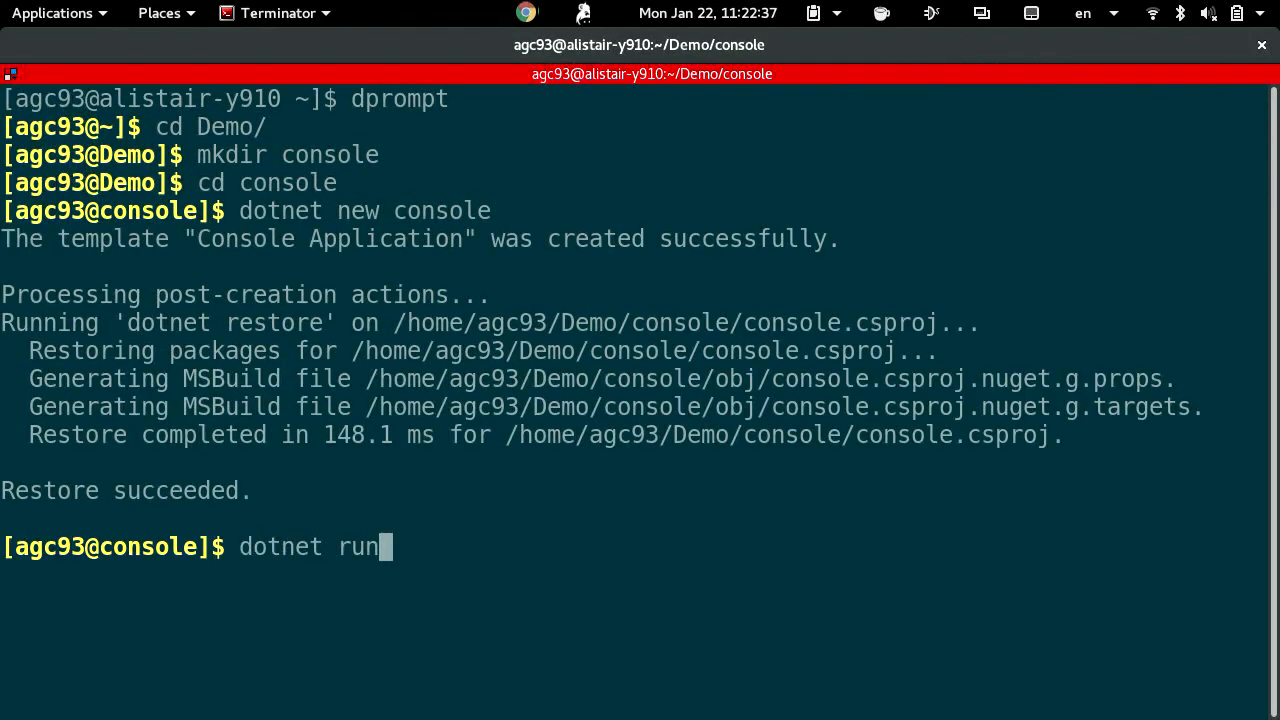
{"action": "key", "text": "Return"}
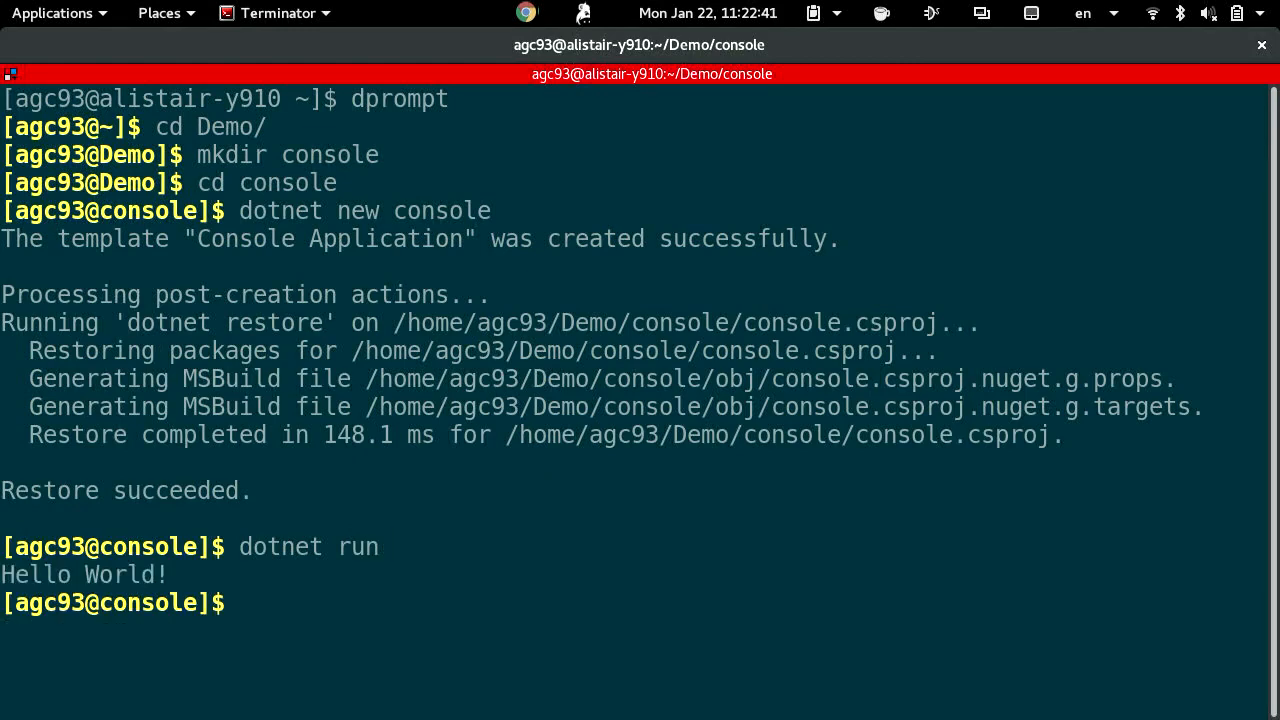
{"action": "type", "text": "pubout"}
{"action": "key", "text": "Return"}
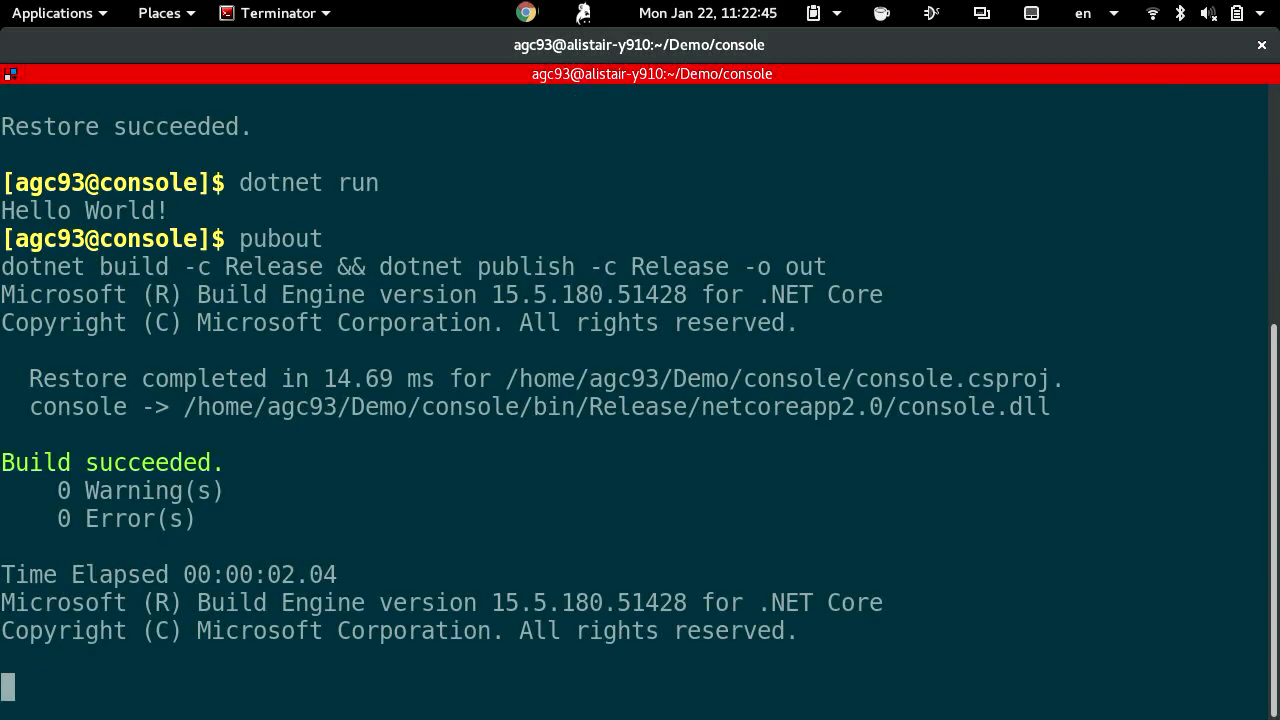
{"action": "type", "text": "l"}
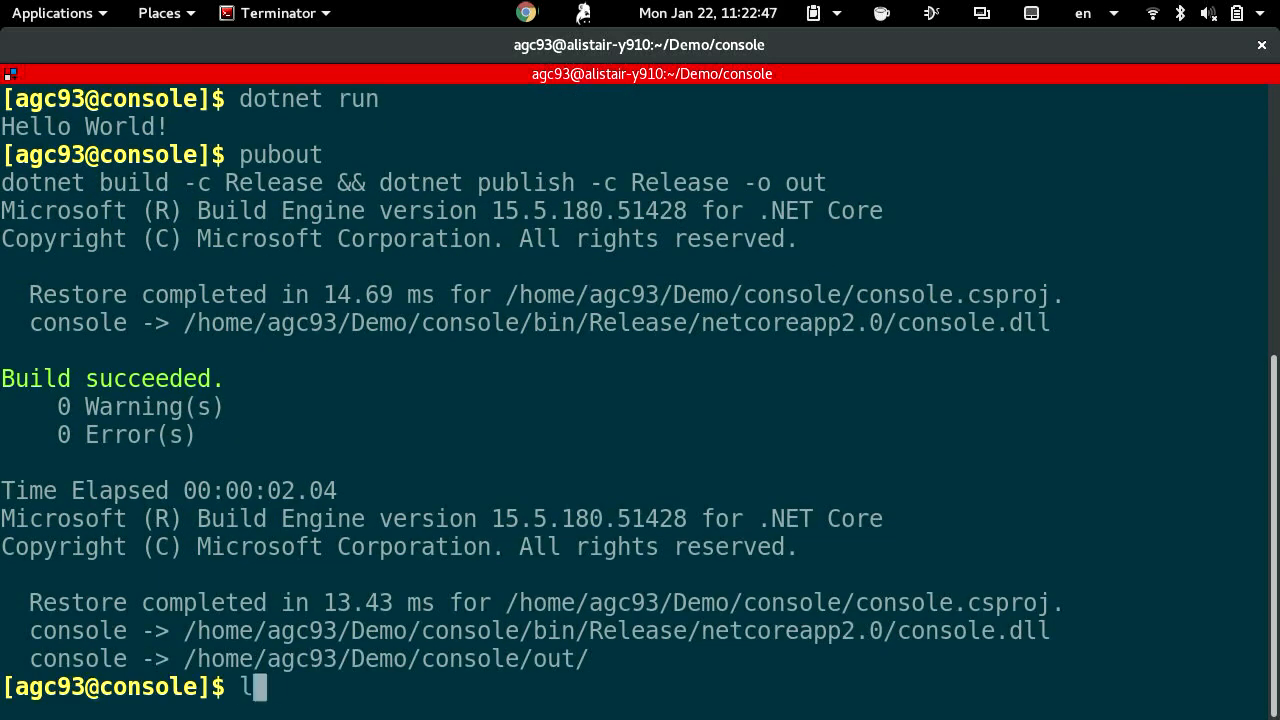
{"action": "type", "text": "s out/"}
List out/ showing console.deps.json, console.dll, console.pdb and console.runtimeconfig.json.
{"action": "key", "text": "Return"}
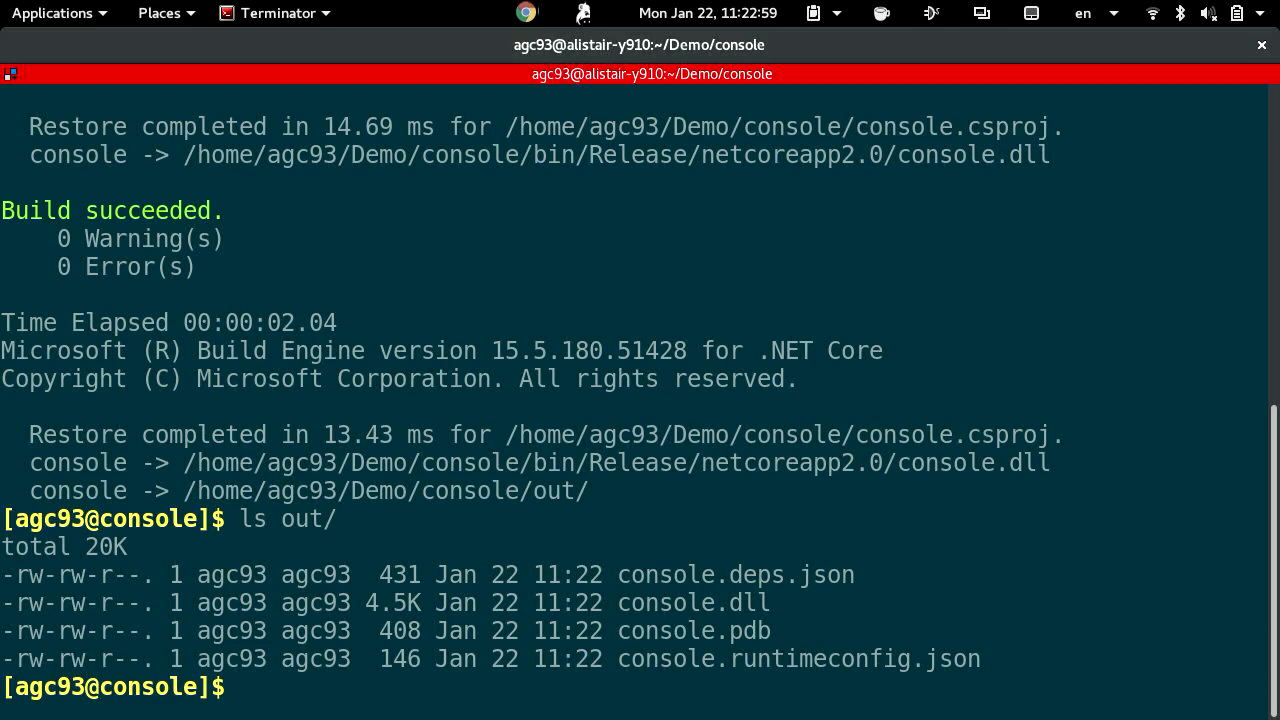
{"action": "type", "text": "dotnet "}
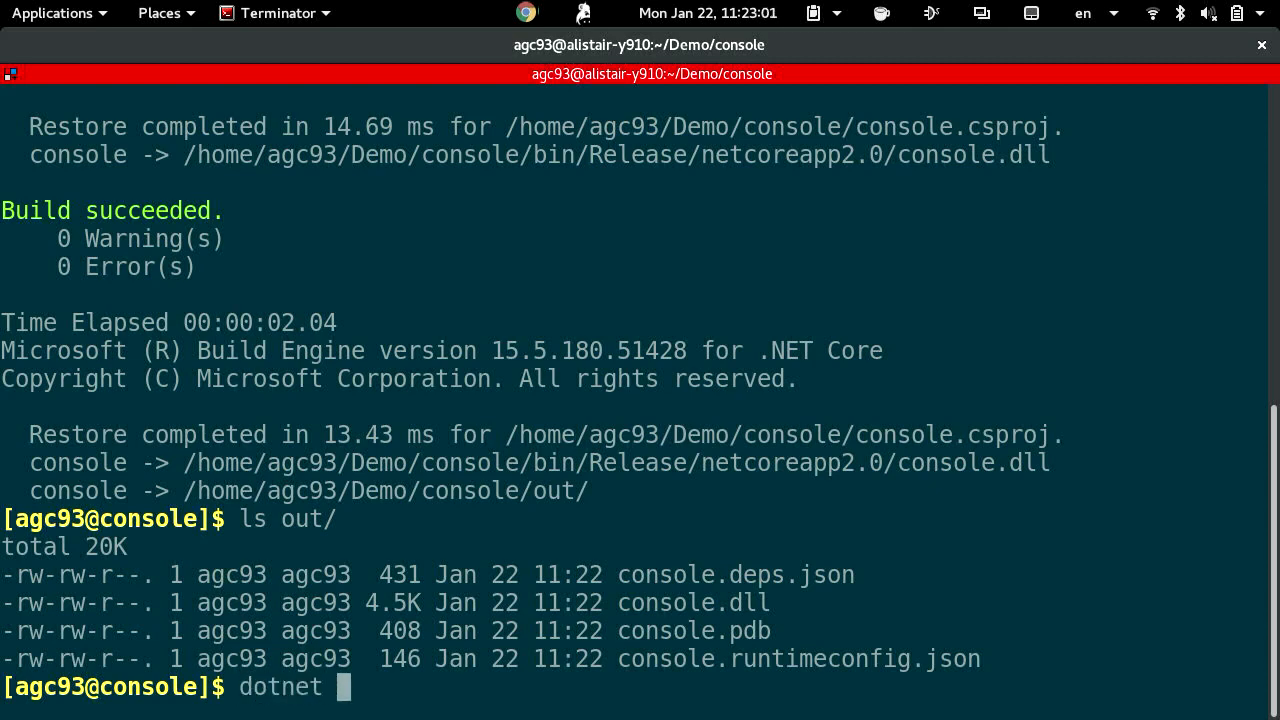
{"action": "type", "text": "publish -c R"}
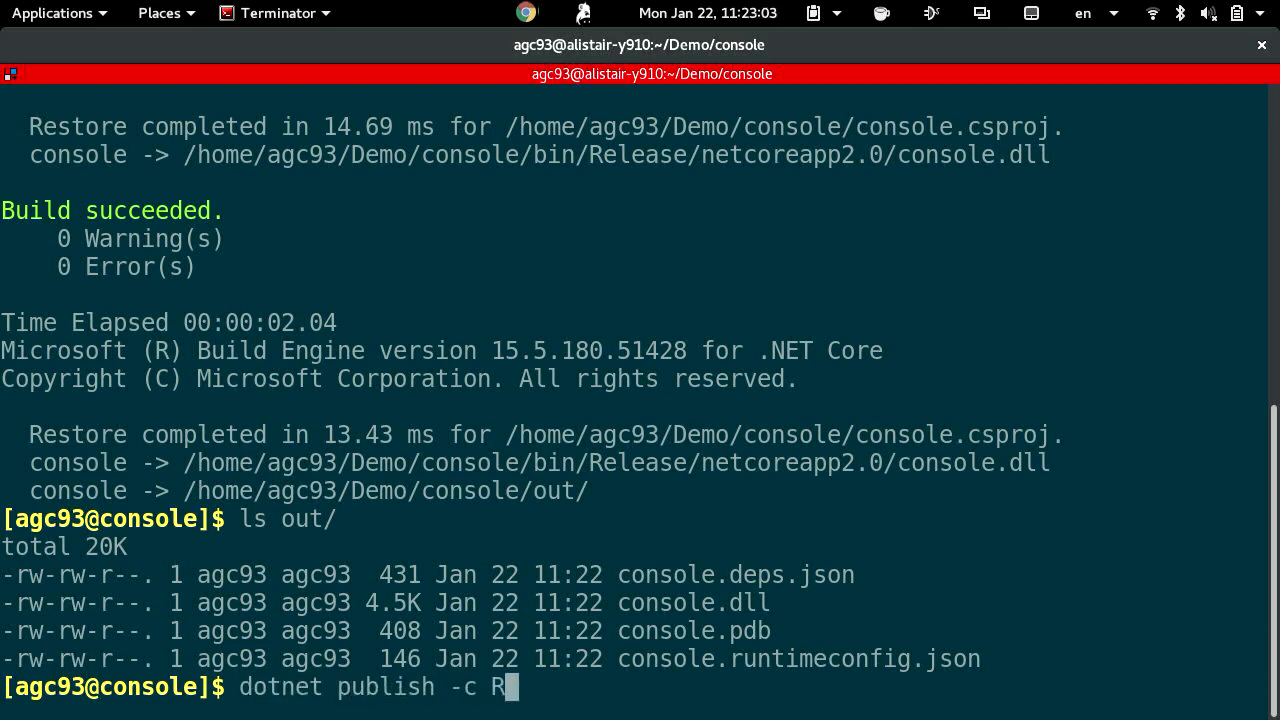
{"action": "type", "text": "elease -"}
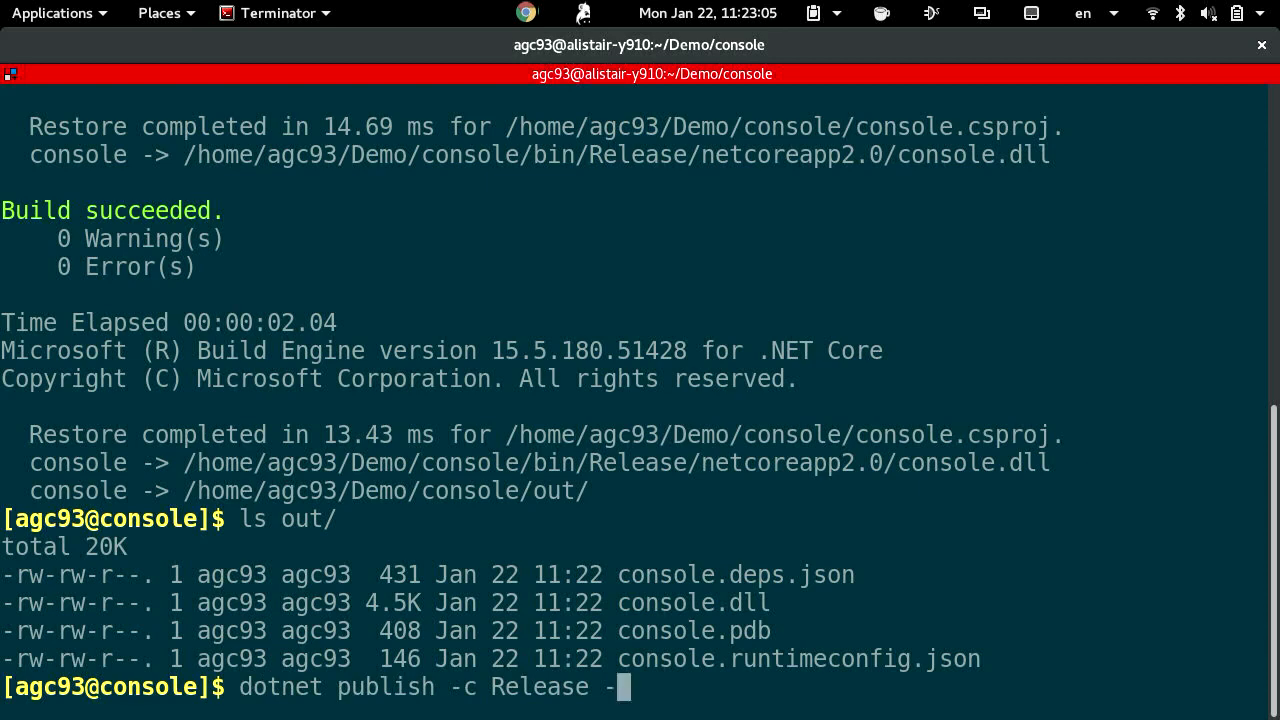
{"action": "type", "text": "r linux-x64 "}
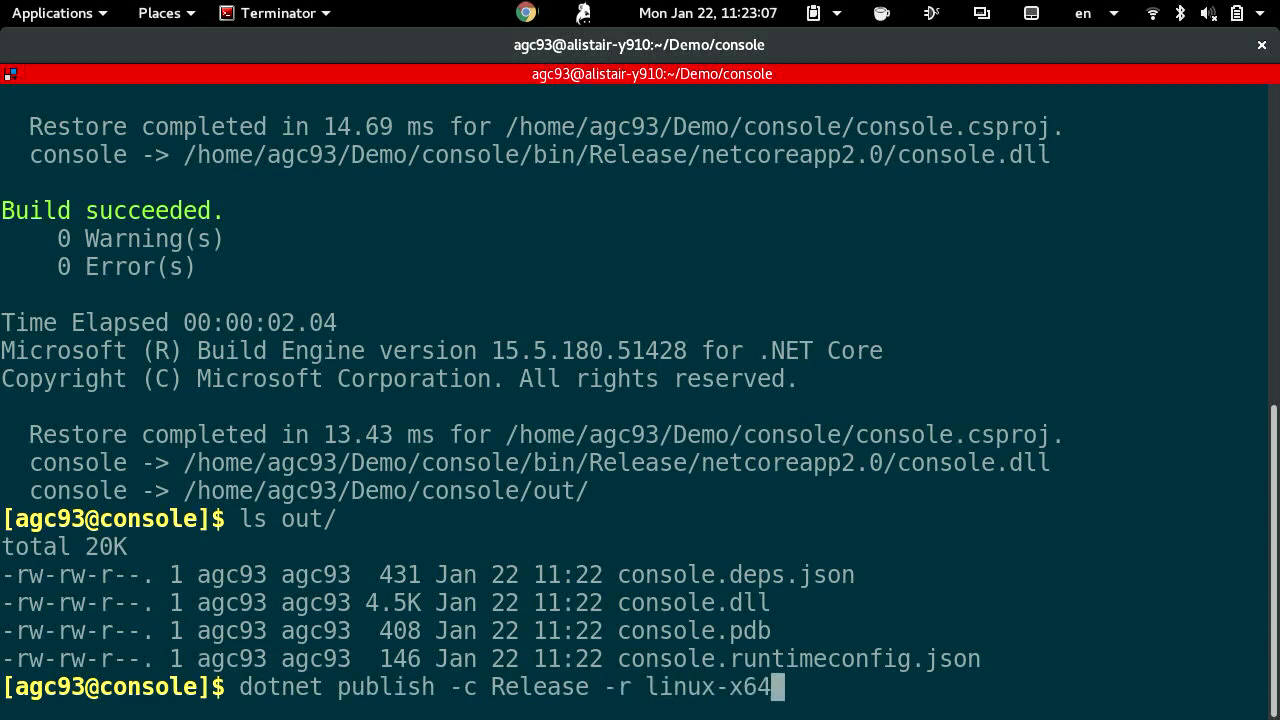
{"action": "type", "text": "-o out"}
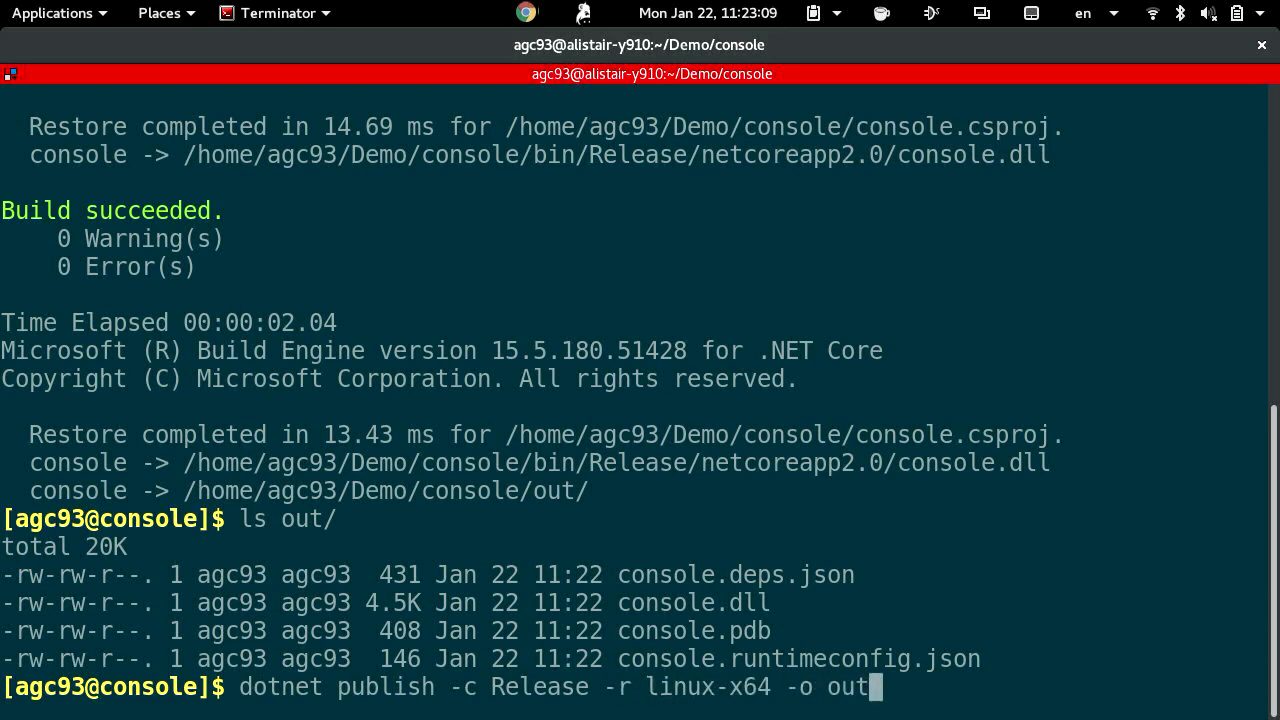
{"action": "type", "text": "/"}
Publish -c Release -r linux-x64 -o out/, then page the bundled runtime libraries with ls out/ | less.
{"action": "key", "text": "Return"}
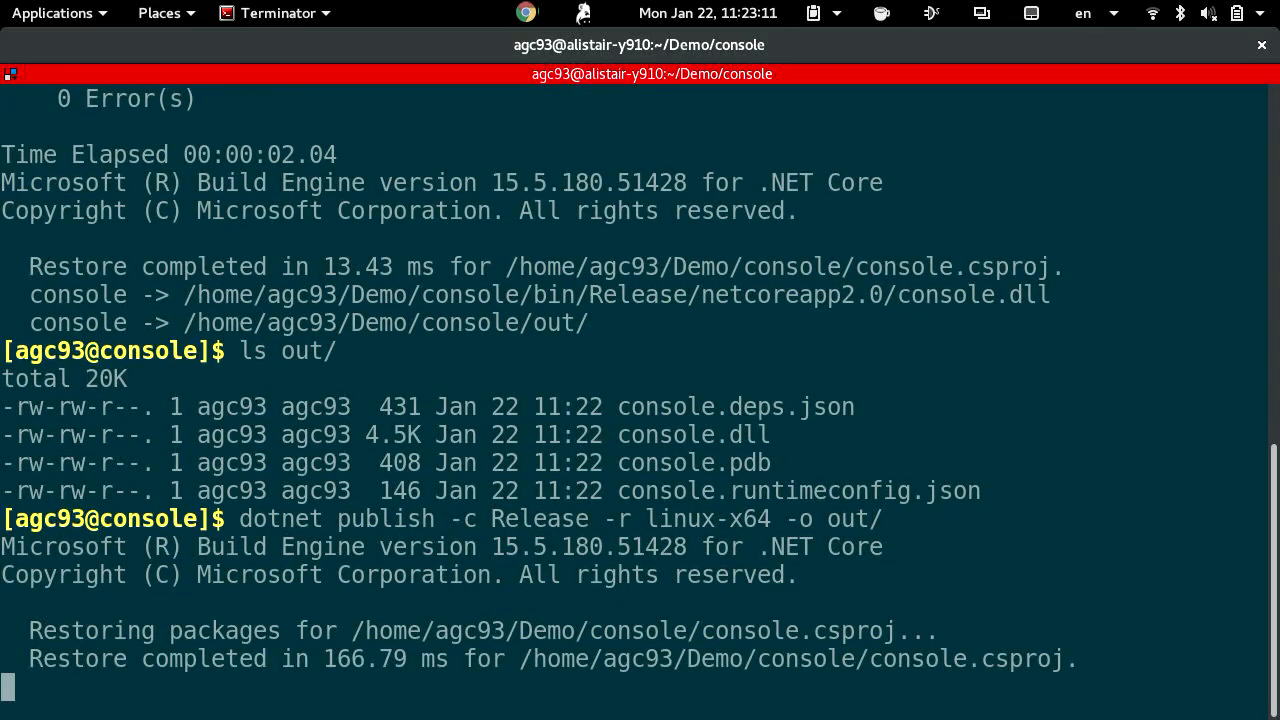
{"action": "type", "text": "l"}
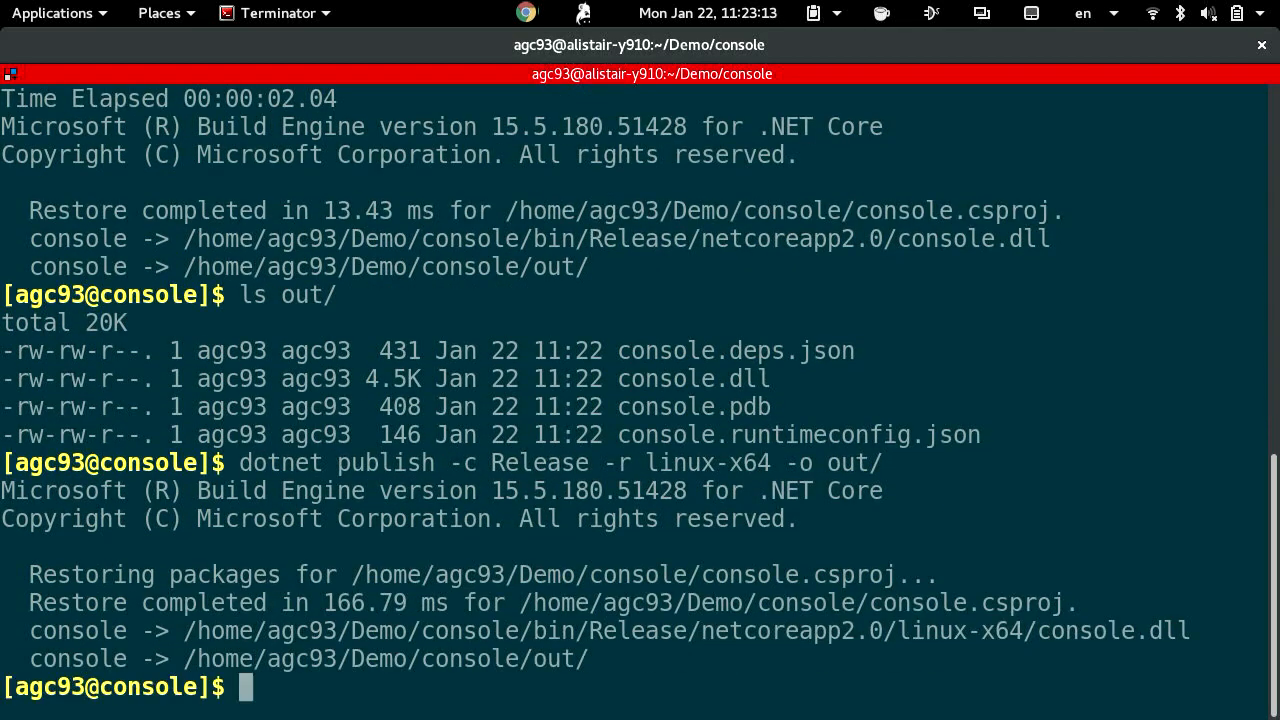
{"action": "type", "text": "sou"}
{"action": "key", "text": "BackSpace"}
{"action": "key", "text": "BackSpace"}
{"action": "type", "text": "out/"}
{"action": "key", "text": "Return"}
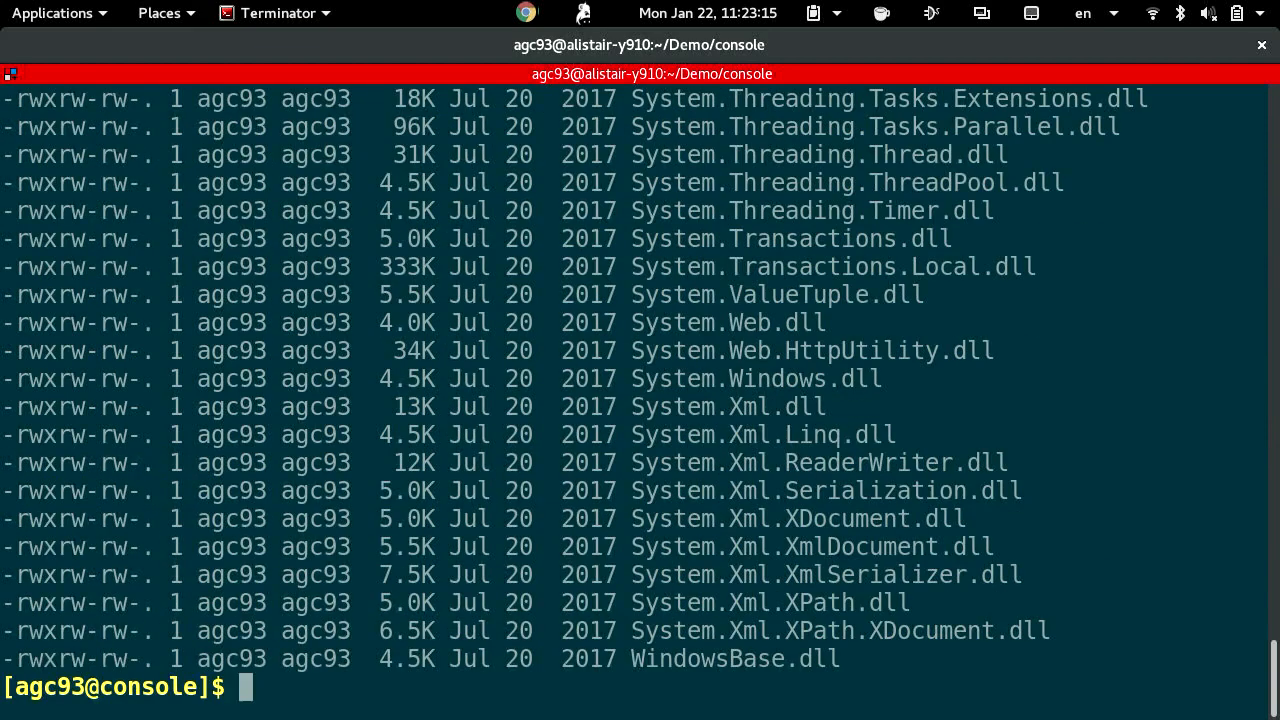
{"action": "type", "text": "ls out/ | "}
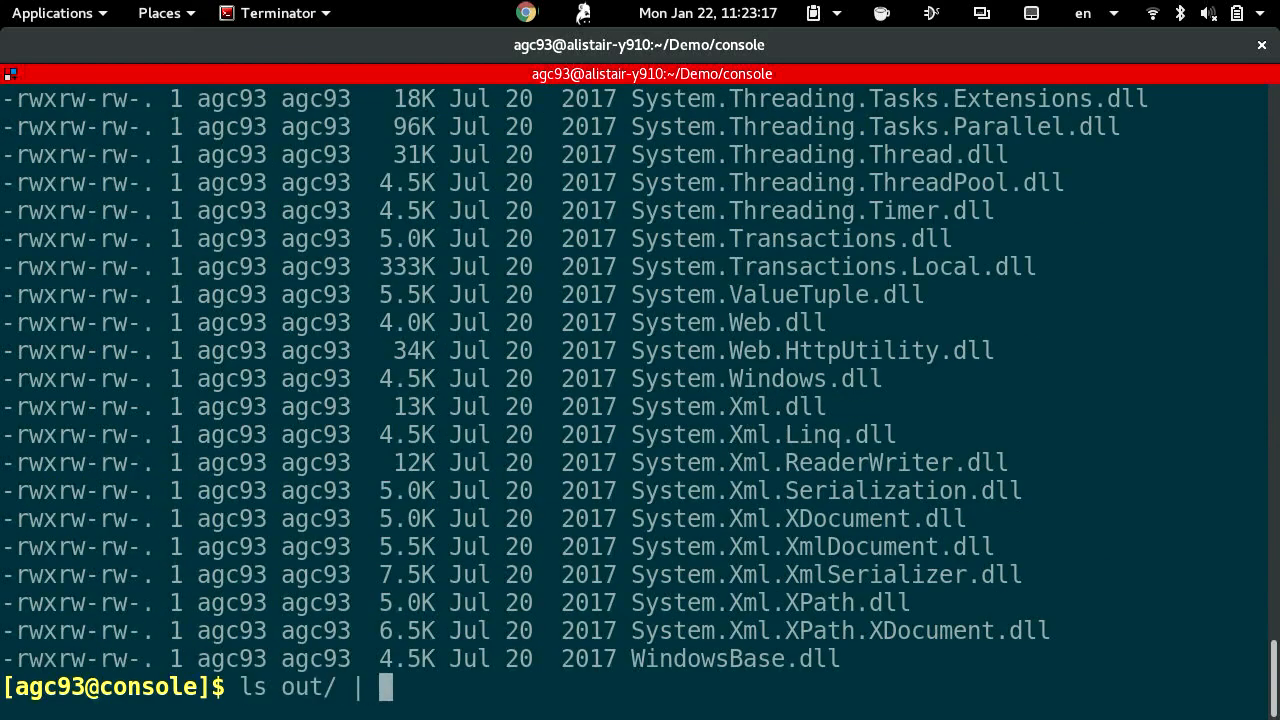
{"action": "type", "text": "less"}
{"action": "key", "text": "Return"}
{"action": "key", "text": "Down"}
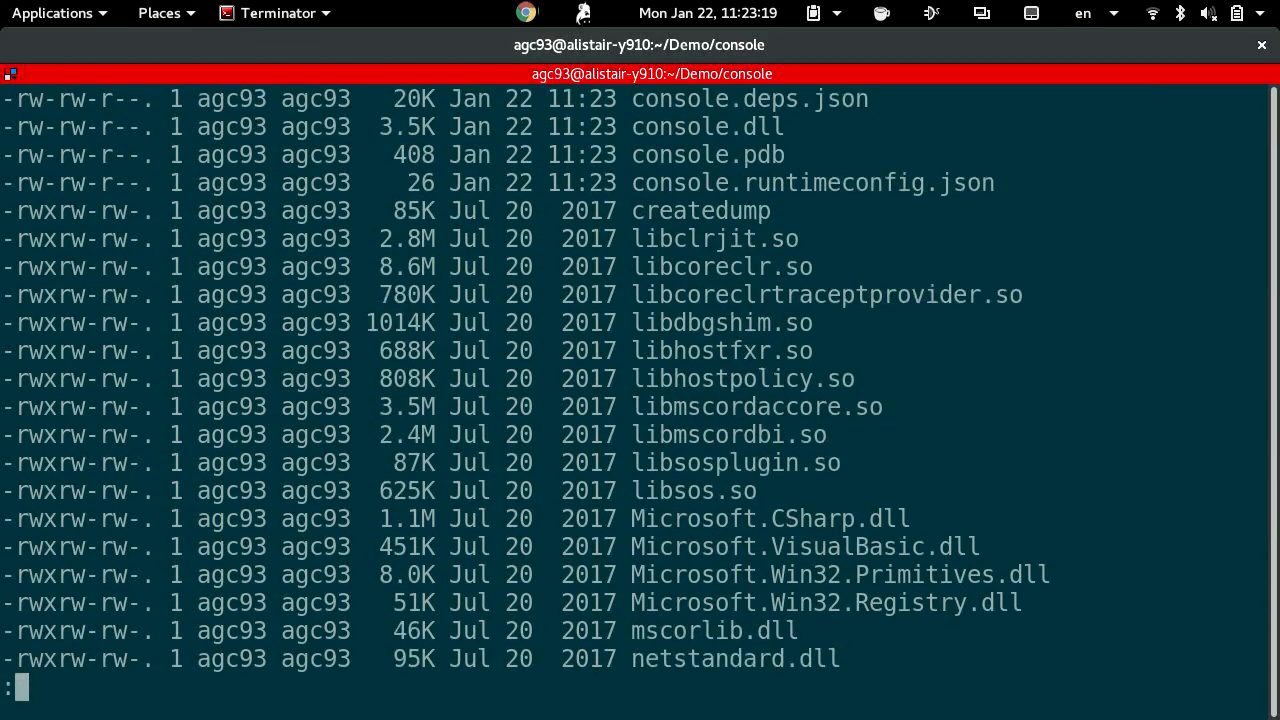
{"action": "key", "text": "Down"}
{"action": "key", "text": "Down"}
{"action": "key", "text": "Down"}
{"action": "key", "text": "Down"}
{"action": "key", "text": "Down"}
{"action": "key", "text": "Down"}
{"action": "key", "text": "Down"}
{"action": "key", "text": "Down"}
{"action": "key", "text": "Down"}
{"action": "key", "text": "Down"}
{"action": "key", "text": "Down"}
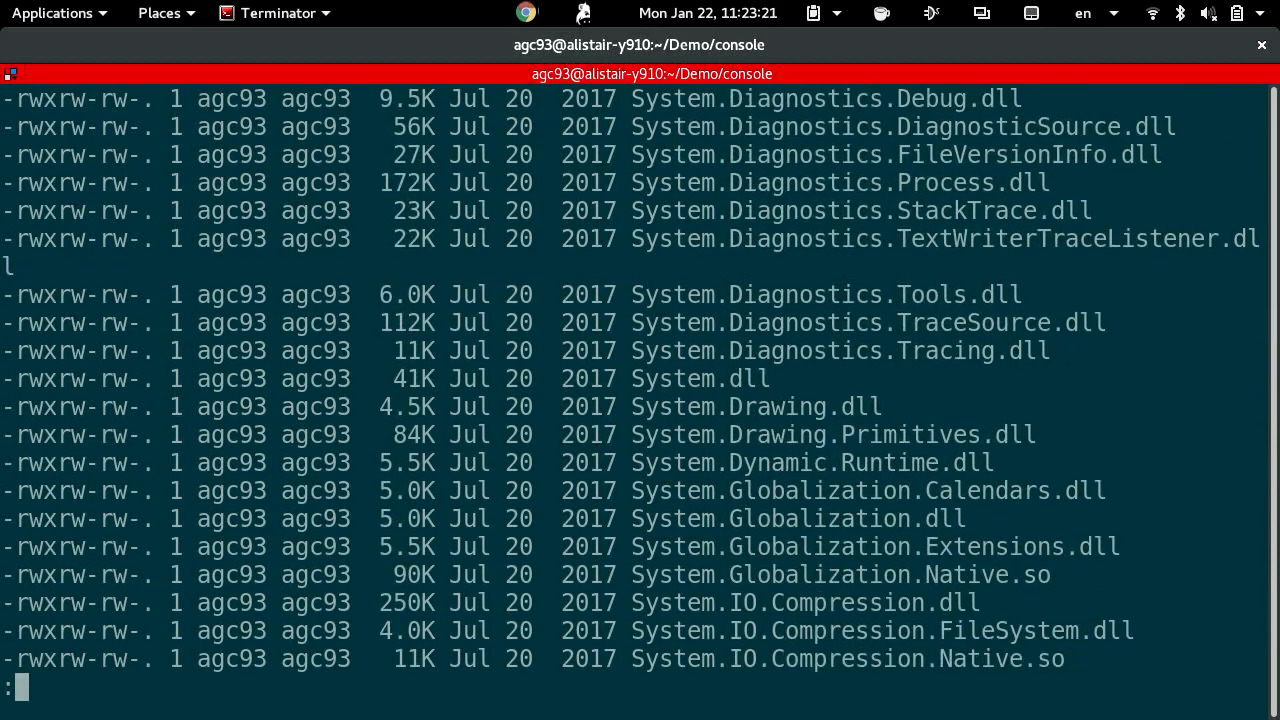
{"action": "key", "text": "Down"}
{"action": "key", "text": "Down"}
{"action": "key", "text": "Down"}
{"action": "key", "text": "Down"}
{"action": "key", "text": "Down"}
{"action": "key", "text": "Down"}
{"action": "key", "text": "Down"}
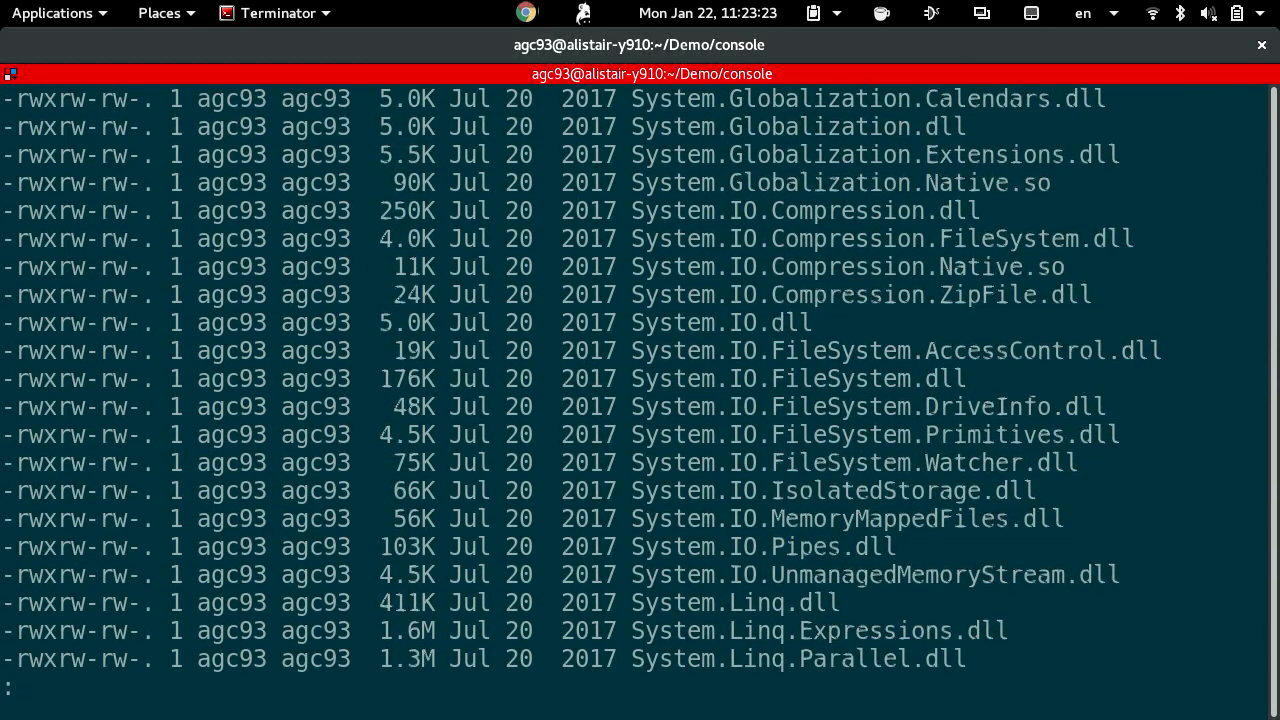
{"action": "type", "text": "q"}
{"action": "type", "text": "file out/"}
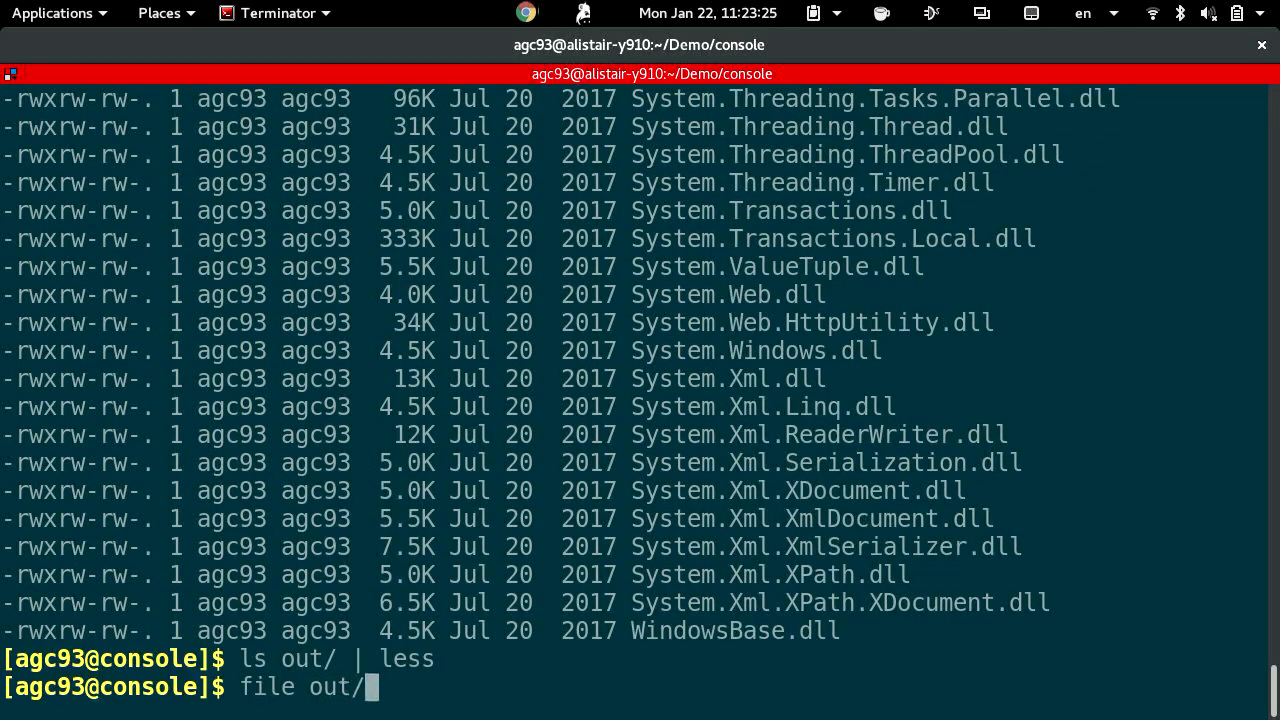
{"action": "type", "text": "console"}
Check the file type of out/console and run the native console executable.
{"action": "key", "text": "Return"}
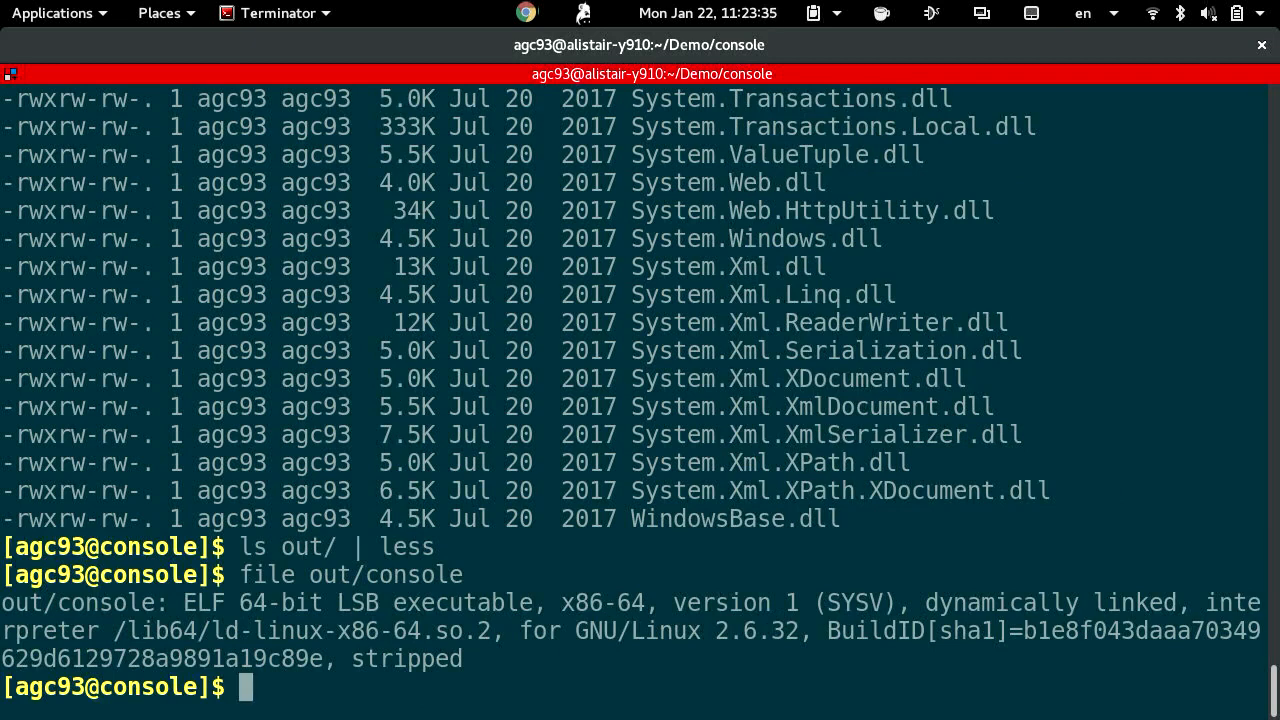
{"action": "type", "text": "./out/con"}
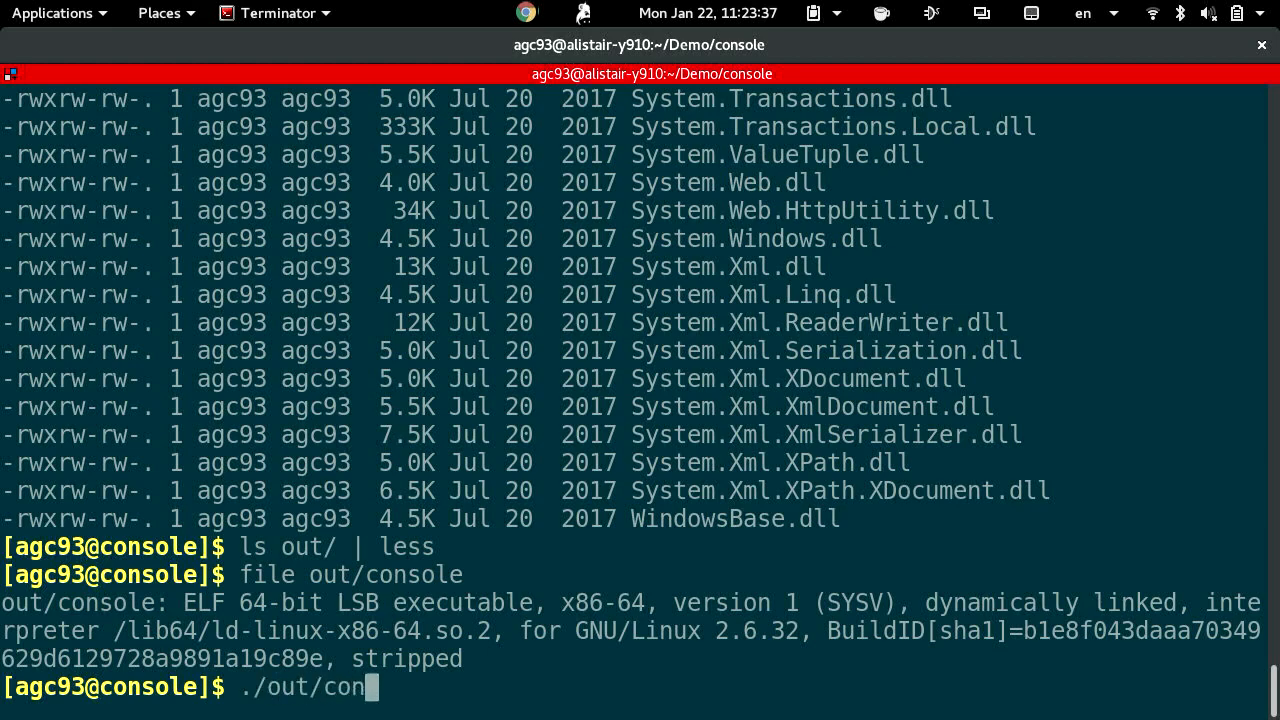
{"action": "type", "text": "sole"}
{"action": "key", "text": "Return"}
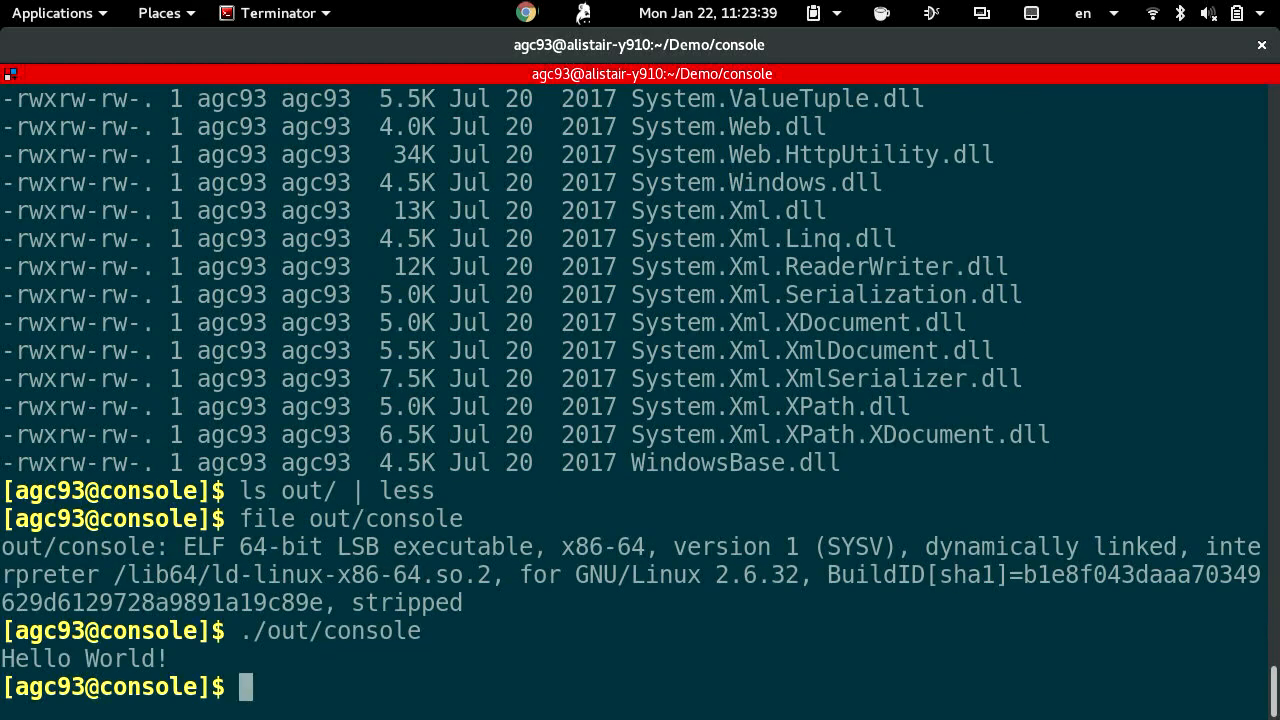
{"action": "key", "text": "Up"}
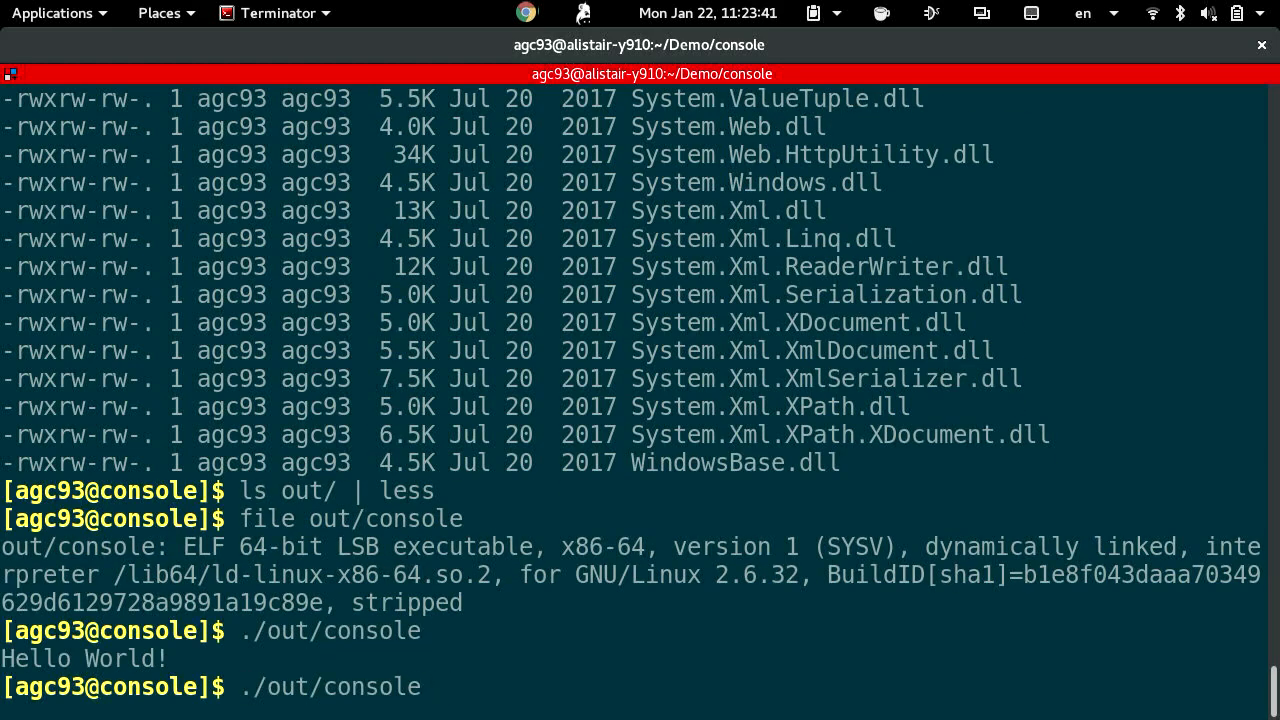
{"action": "key", "text": "ctrl+c"}
{"action": "type", "text": "file out/"}
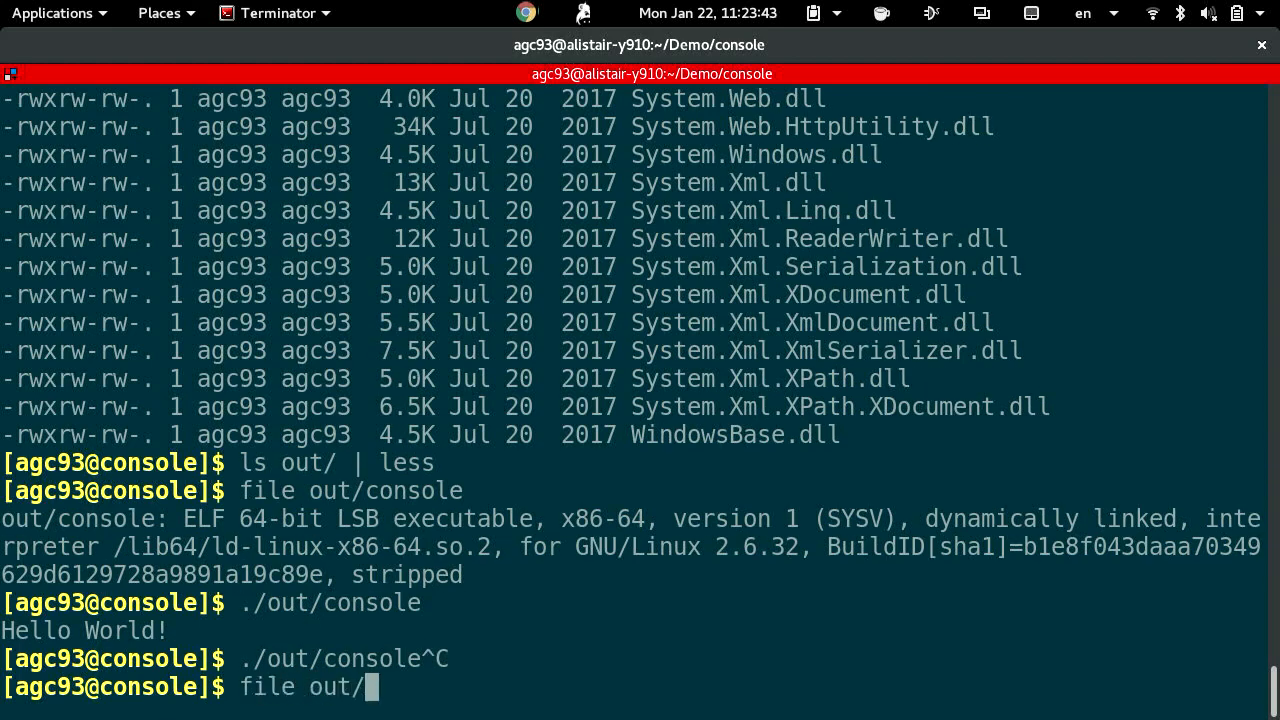
{"action": "type", "text": "console.dl"}
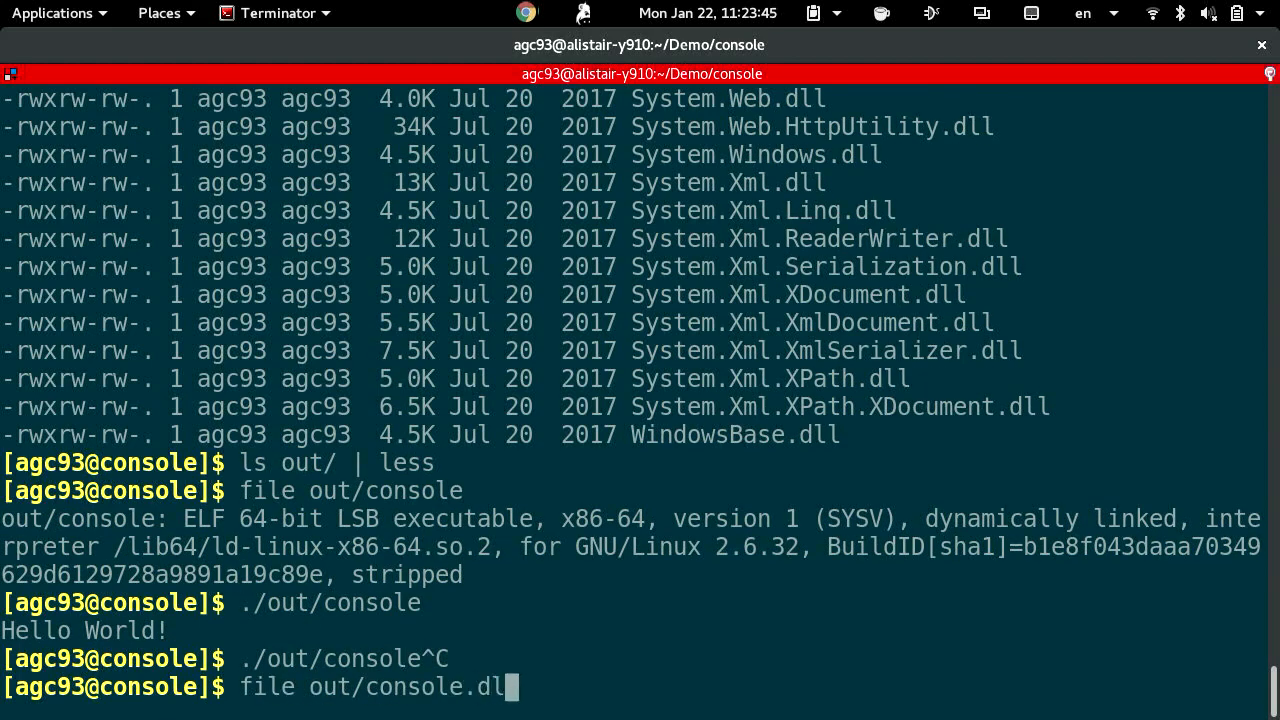
{"action": "type", "text": "l"}
Check the file type of console.dll, list out/ again, and return to the slides.
{"action": "key", "text": "Return"}
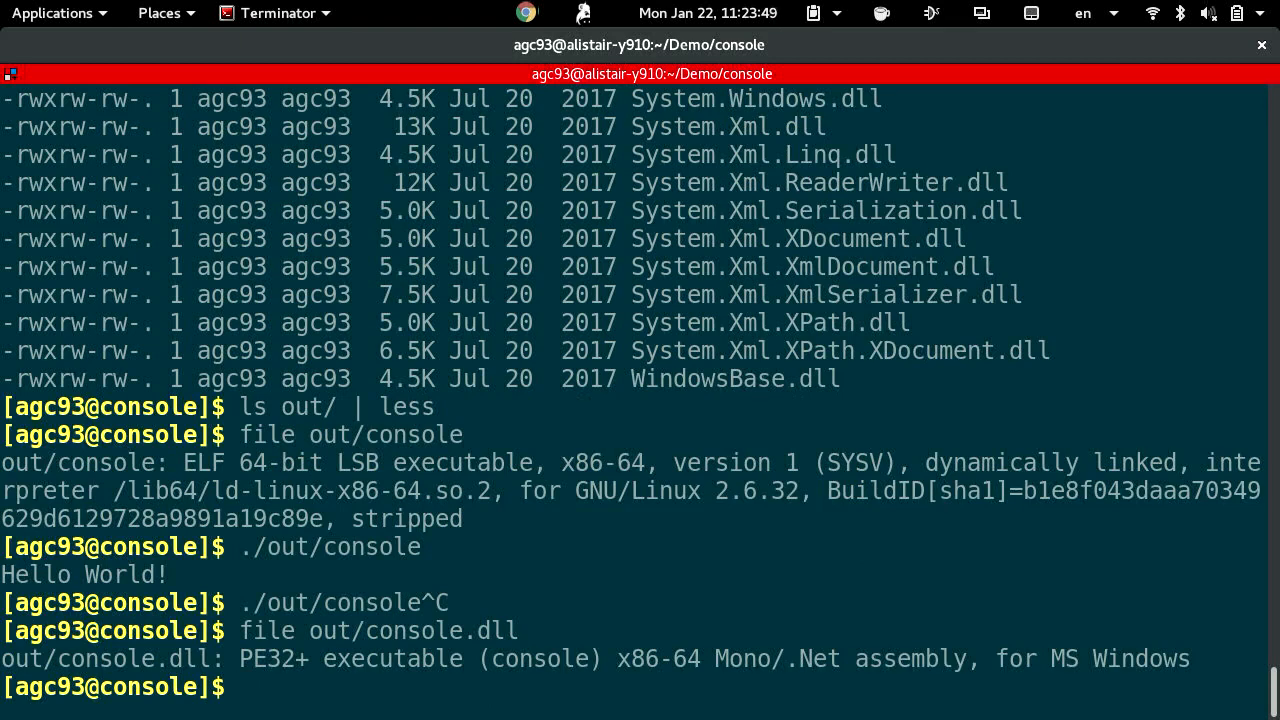
{"action": "type", "text": "out"}
{"action": "key", "text": "BackSpace"}
{"action": "key", "text": "BackSpace"}
{"action": "key", "text": "BackSpace"}
{"action": "type", "text": "ls out/"}
{"action": "key", "text": "Return"}
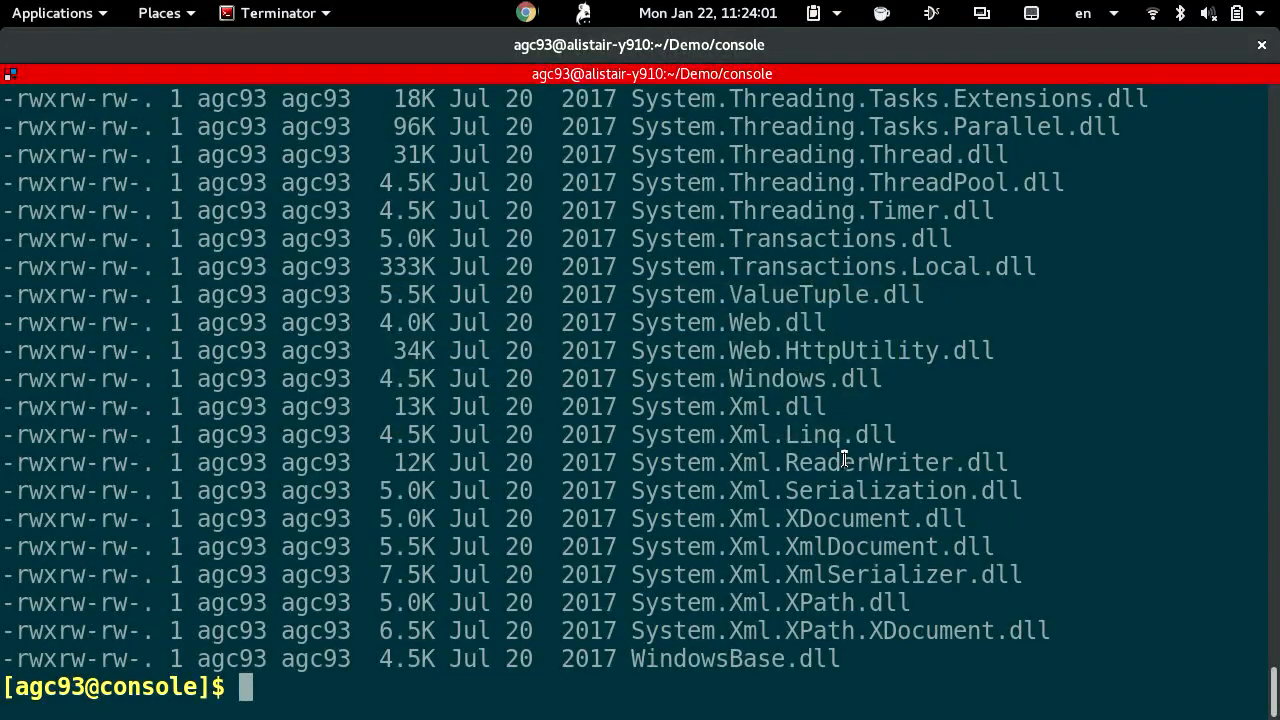
{"action": "key", "text": "alt+Tab"}
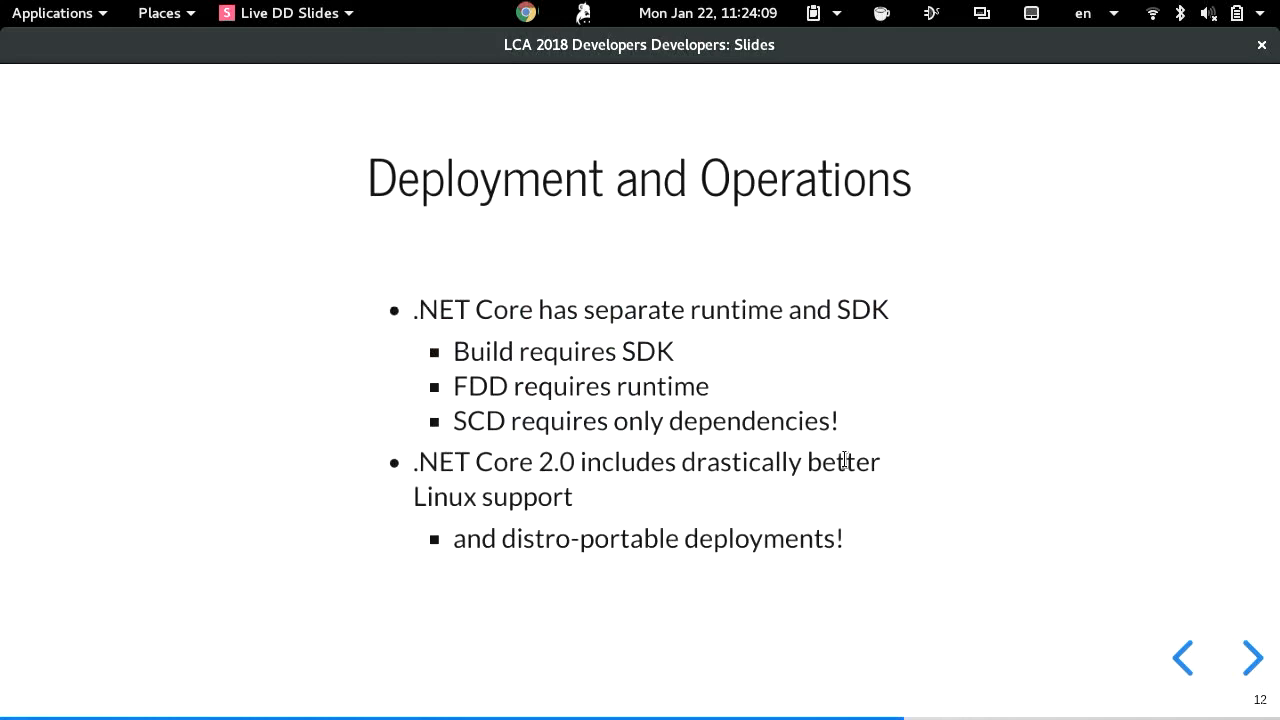
Advance to slide 13, the ASP.NET Core apps slide about Kestrel and systemd.
{"action": "key", "text": "Right"}
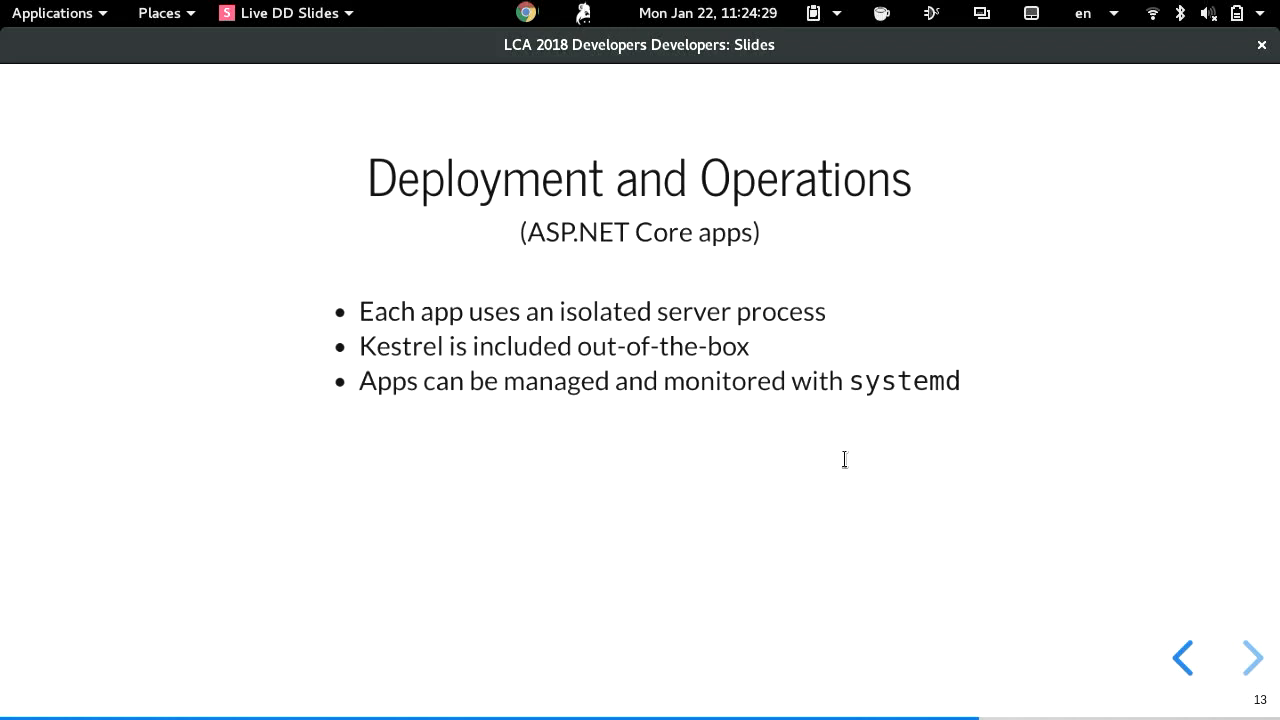
Reveal the systemd unit file fragment on the deployment slide.
{"action": "key", "text": "space"}
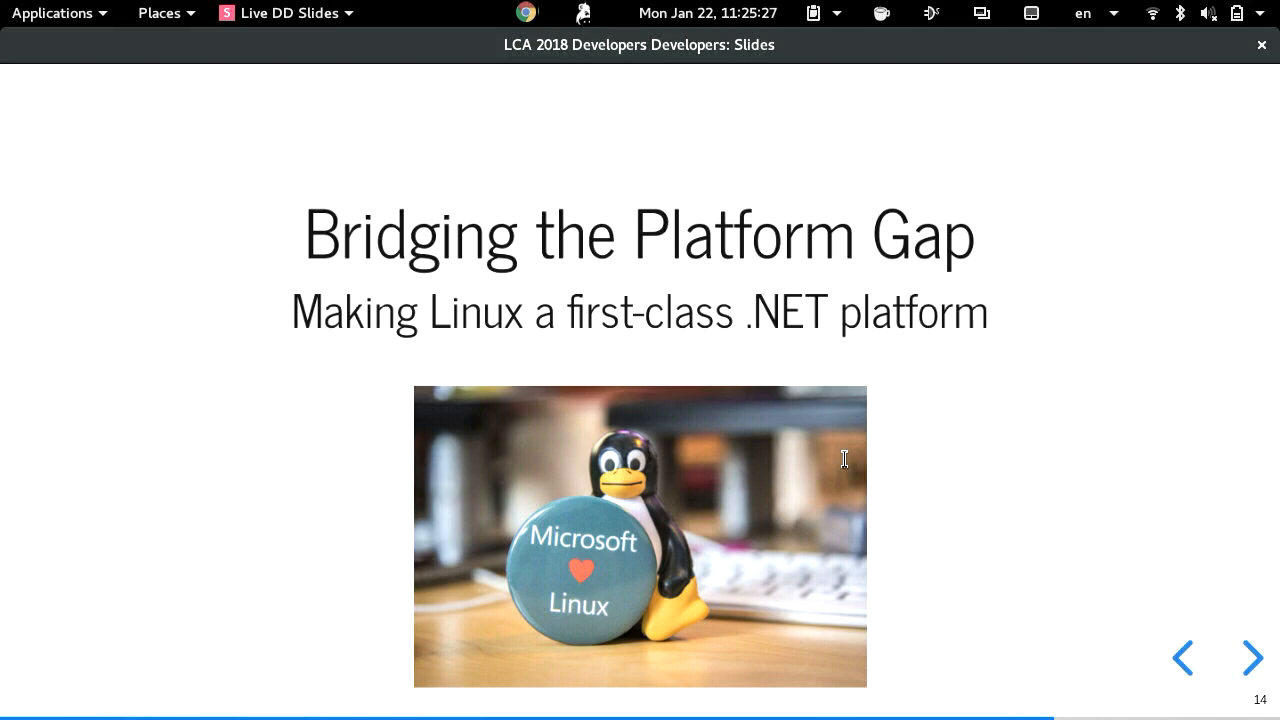
Advance to slide 15 and move the terminal up to the Demo folder.
{"action": "key", "text": "Right"}
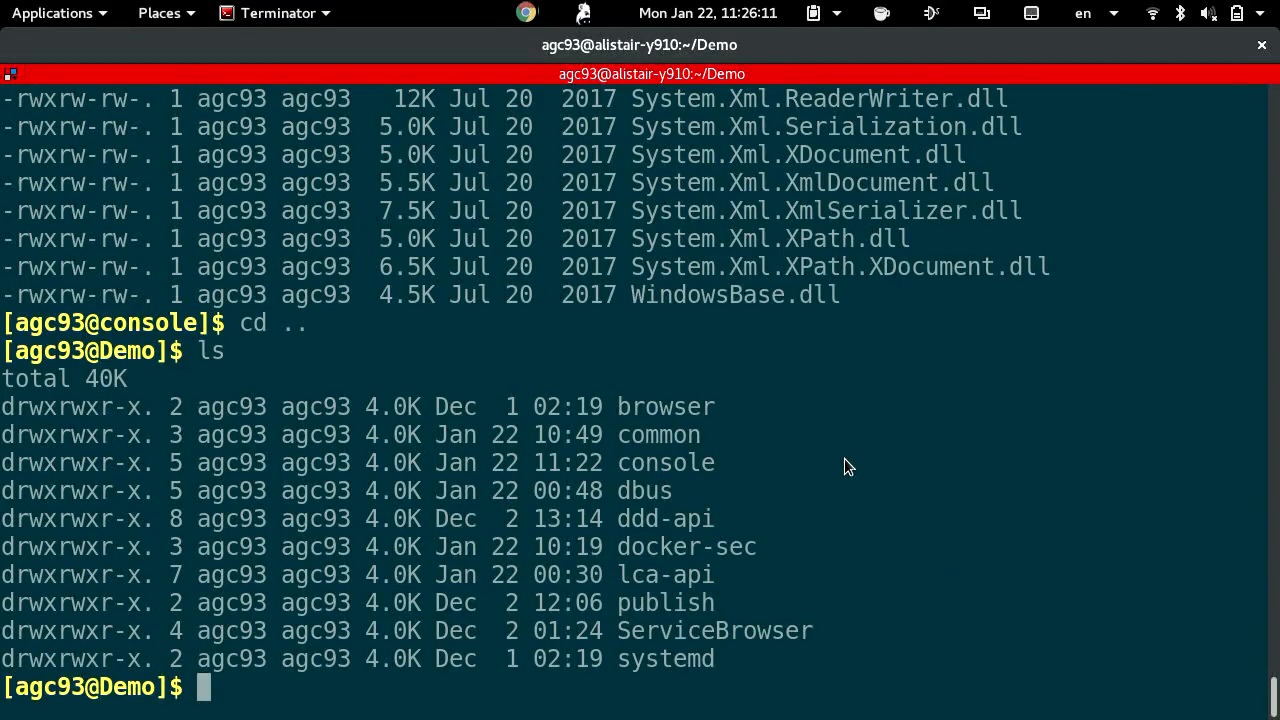
{"action": "type", "text": "cd dbus/"}
List Demo, enter the dbus project, reset it with demo -r and list its files.
{"action": "key", "text": "Return"}
{"action": "type", "text": "demo -r"}
{"action": "key", "text": "Return"}
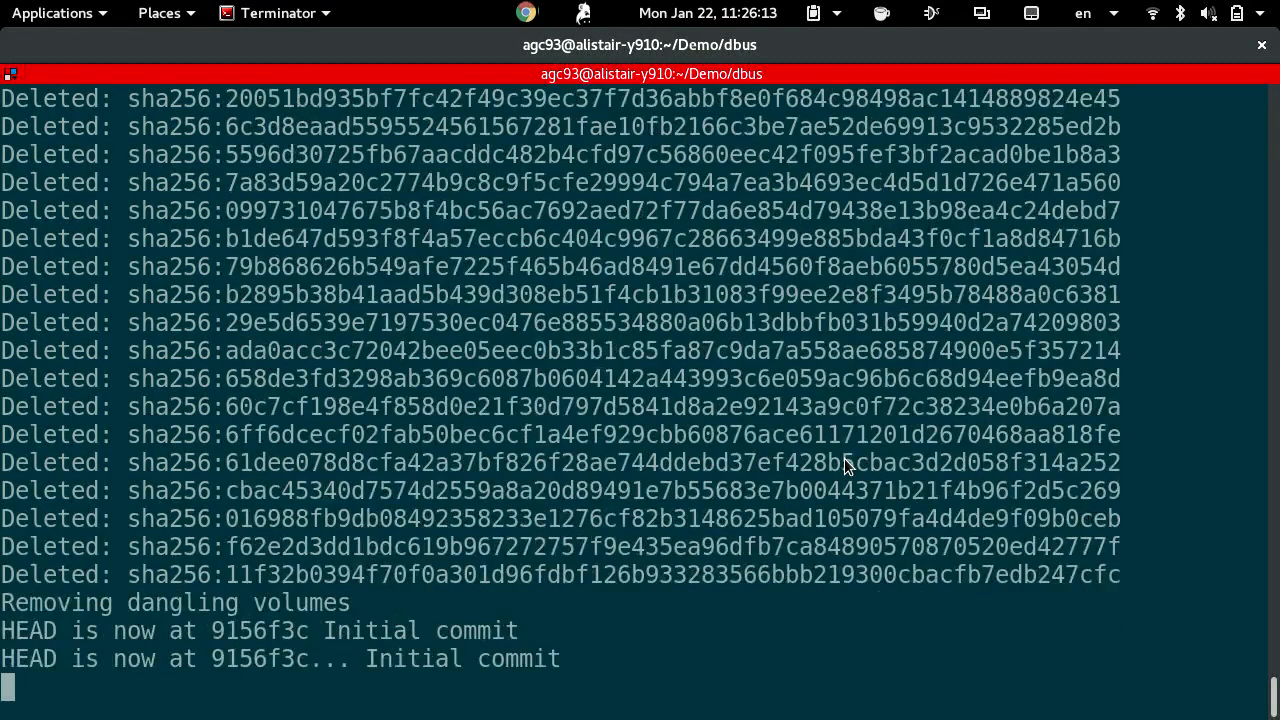
{"action": "key", "text": "ctrl+l"}
{"action": "type", "text": "ls"}
{"action": "key", "text": "Return"}
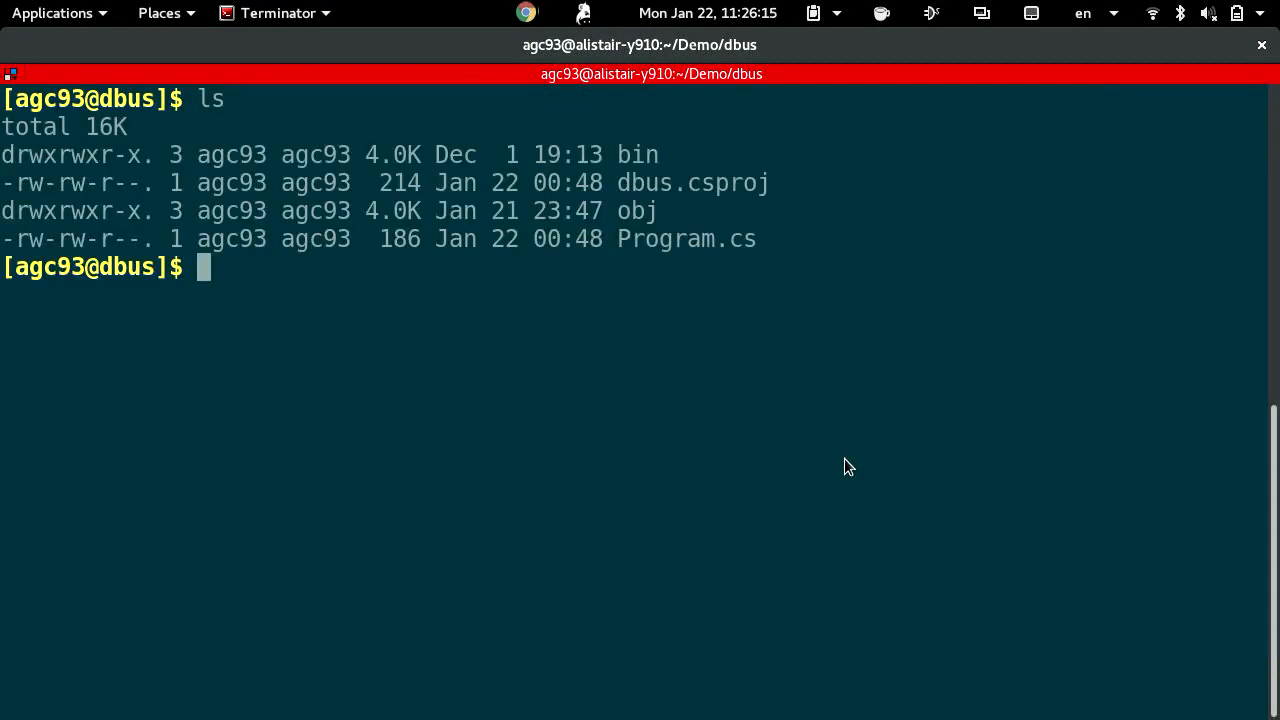
{"action": "type", "text": "cat Pr"}
Print Program.cs, run demo 2, print dbus.csproj with its Tmds.DBus references, then run demo 3.
{"action": "key", "text": "Tab"}
{"action": "key", "text": "Return"}
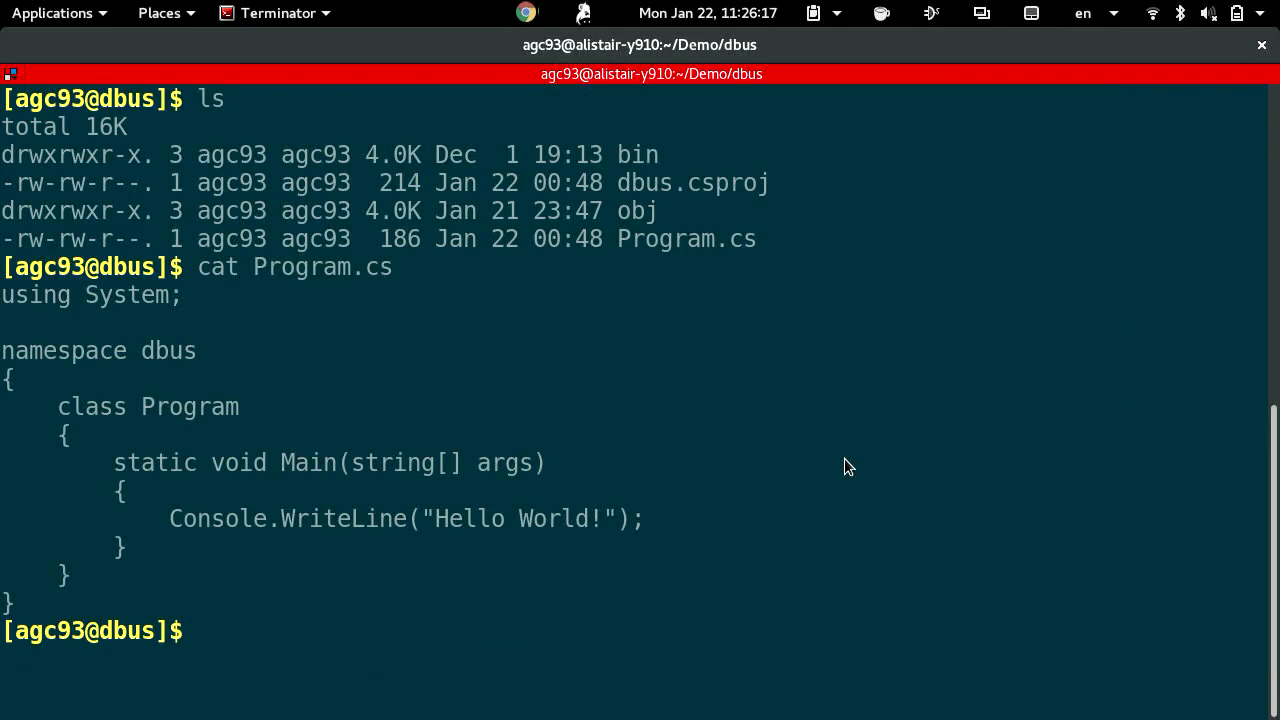
{"action": "type", "text": "demo 2"}
{"action": "key", "text": "Return"}
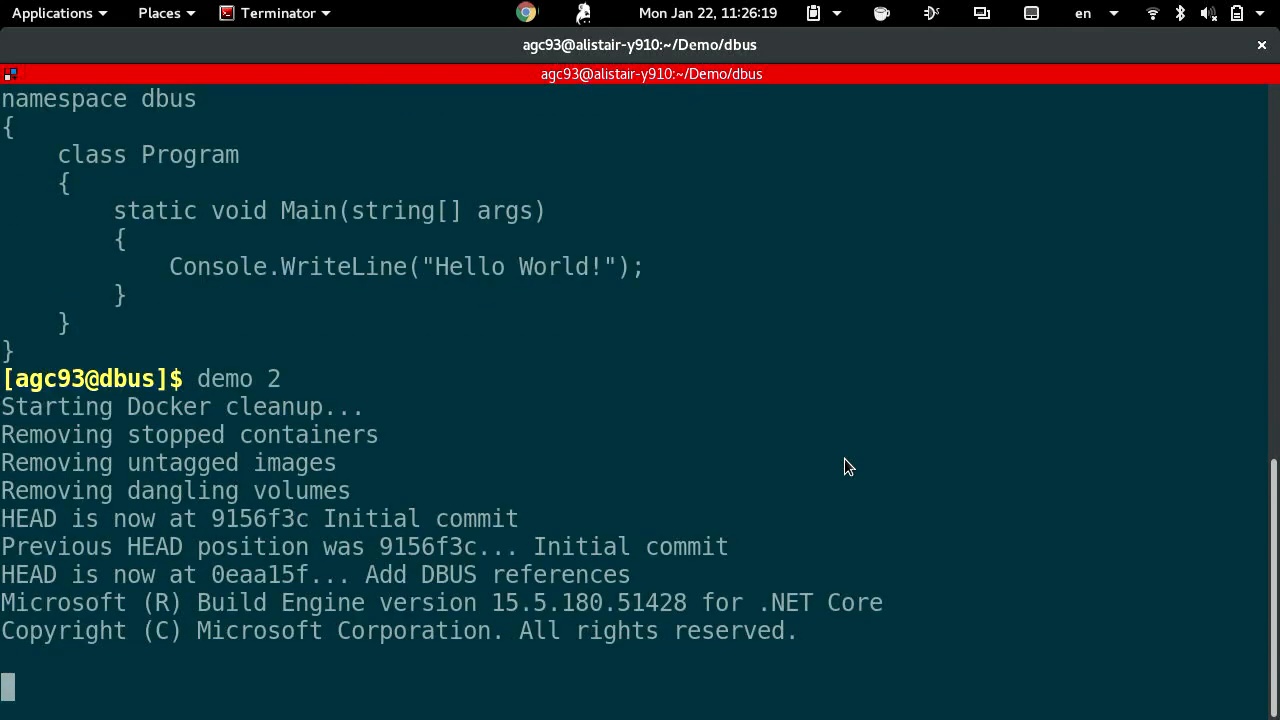
{"action": "key", "text": "ctrl+l"}
{"action": "type", "text": "cat "}
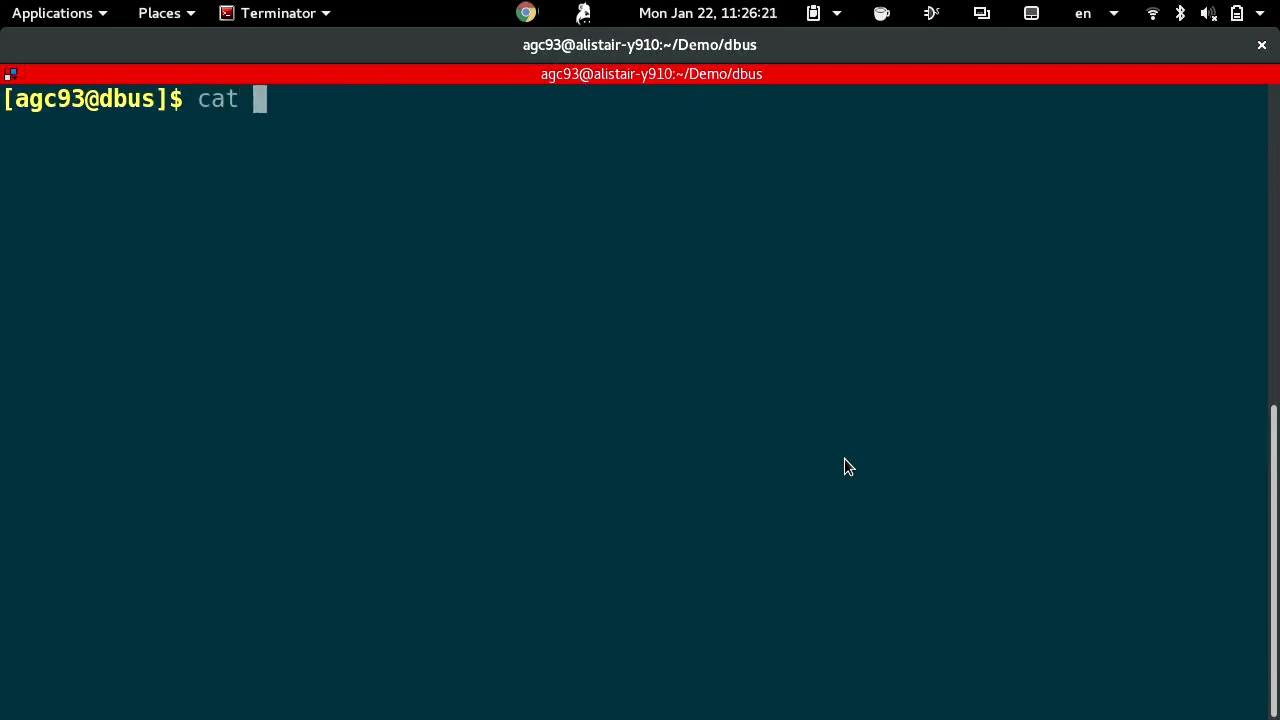
{"action": "type", "text": "dbus.csproj"}
{"action": "key", "text": "Return"}
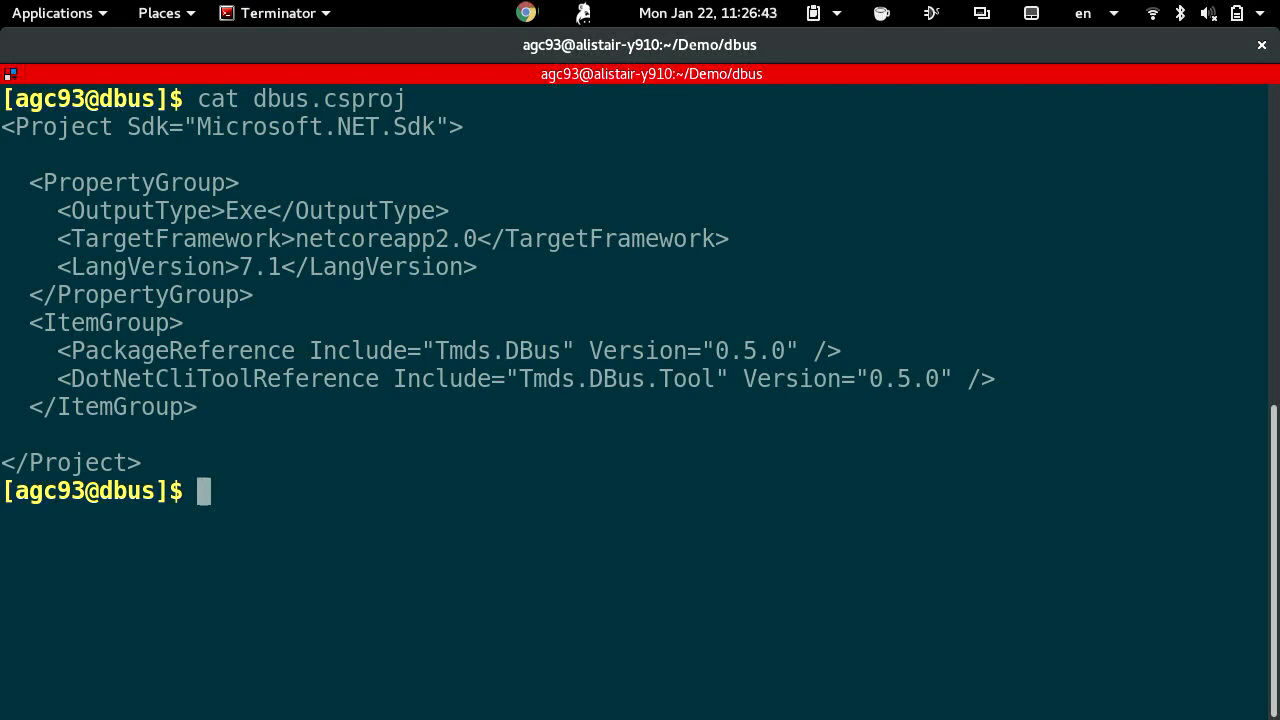
{"action": "type", "text": "demo 3"}
{"action": "key", "text": "Return"}
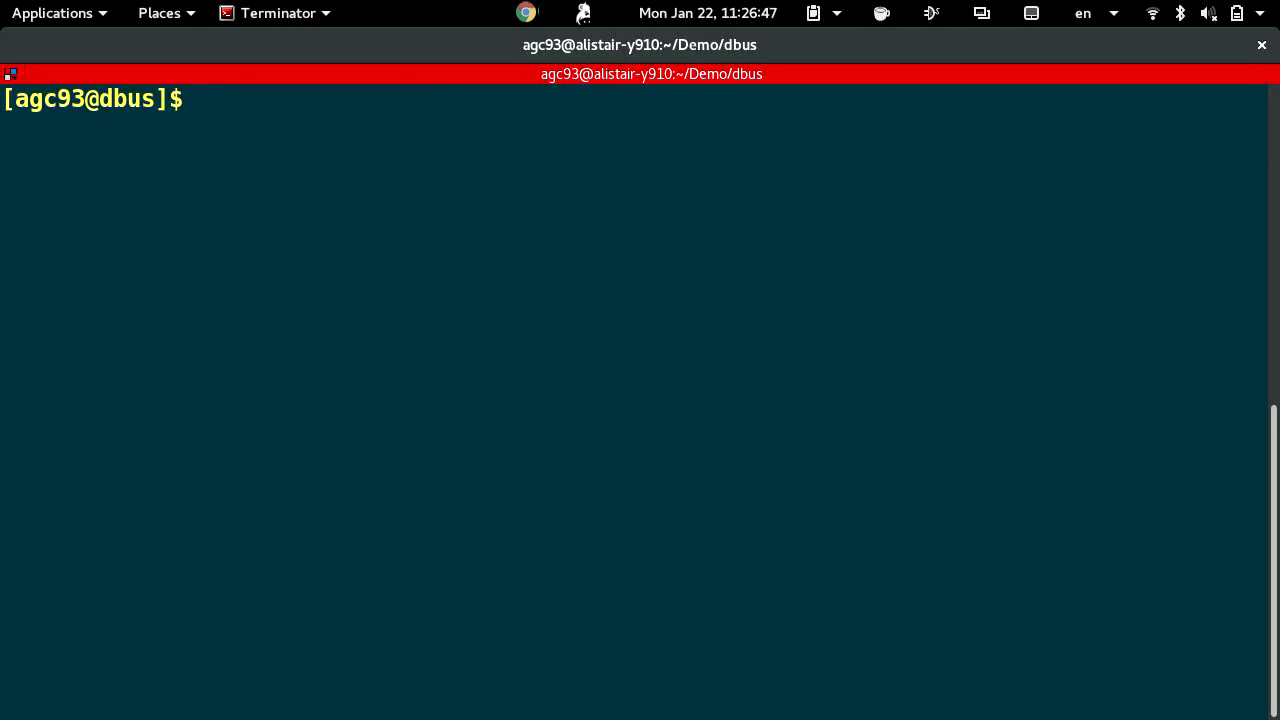
{"action": "type", "text": "dotnet dbus "}
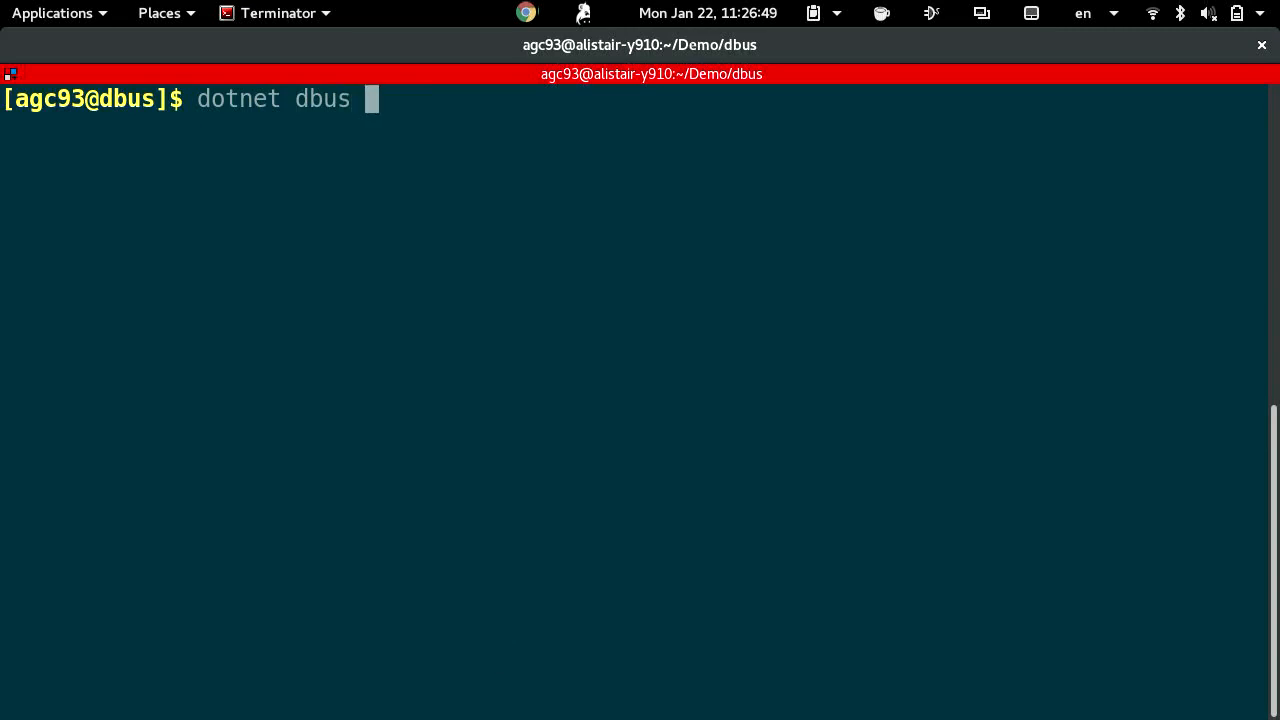
{"action": "type", "text": "--l"}
Compose and run dotnet dbus list services --bus system after fixing the command line.
{"action": "key", "text": "BackSpace"}
{"action": "key", "text": "BackSpace"}
{"action": "key", "text": "BackSpace"}
{"action": "type", "text": "list --ser"}
{"action": "key", "text": "BackSpace"}
{"action": "key", "text": "BackSpace"}
{"action": "key", "text": "BackSpace"}
{"action": "type", "text": "bus system services"}
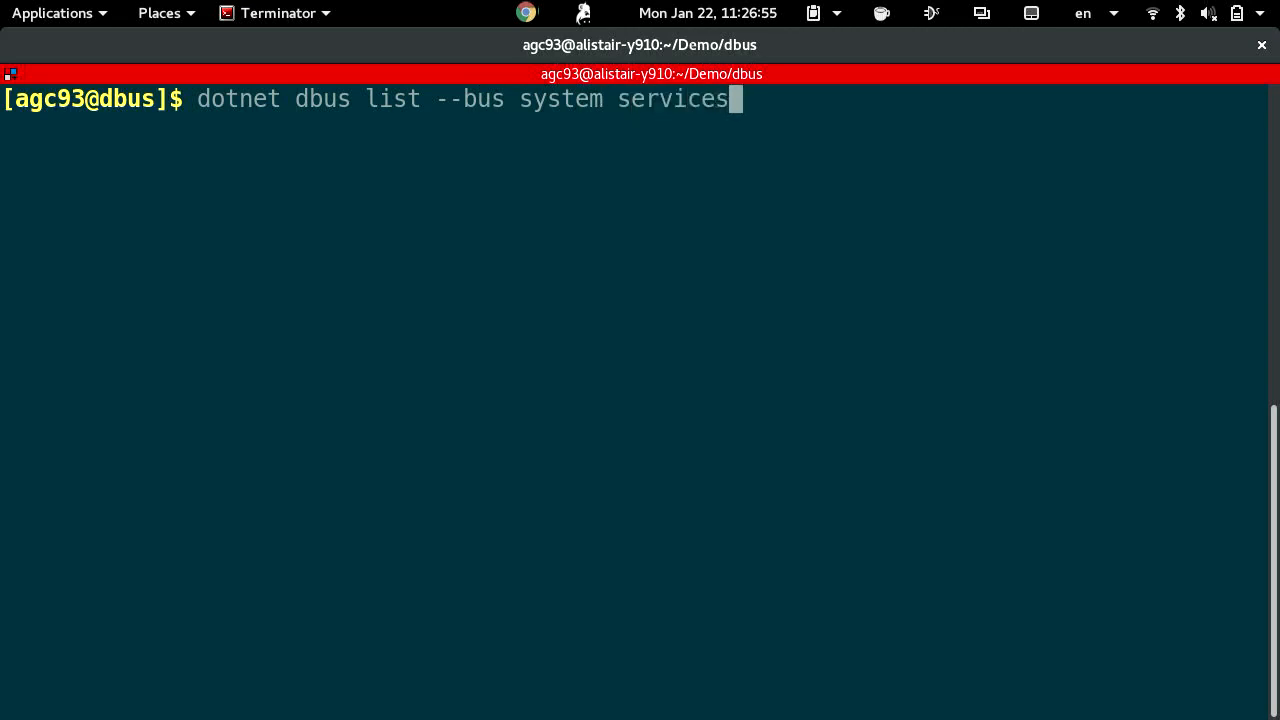
{"action": "key", "text": "alt+b"}
{"action": "key", "text": "alt+b"}
{"action": "key", "text": "Left"}
{"action": "key", "text": "Left"}
{"action": "type", "text": "se"}
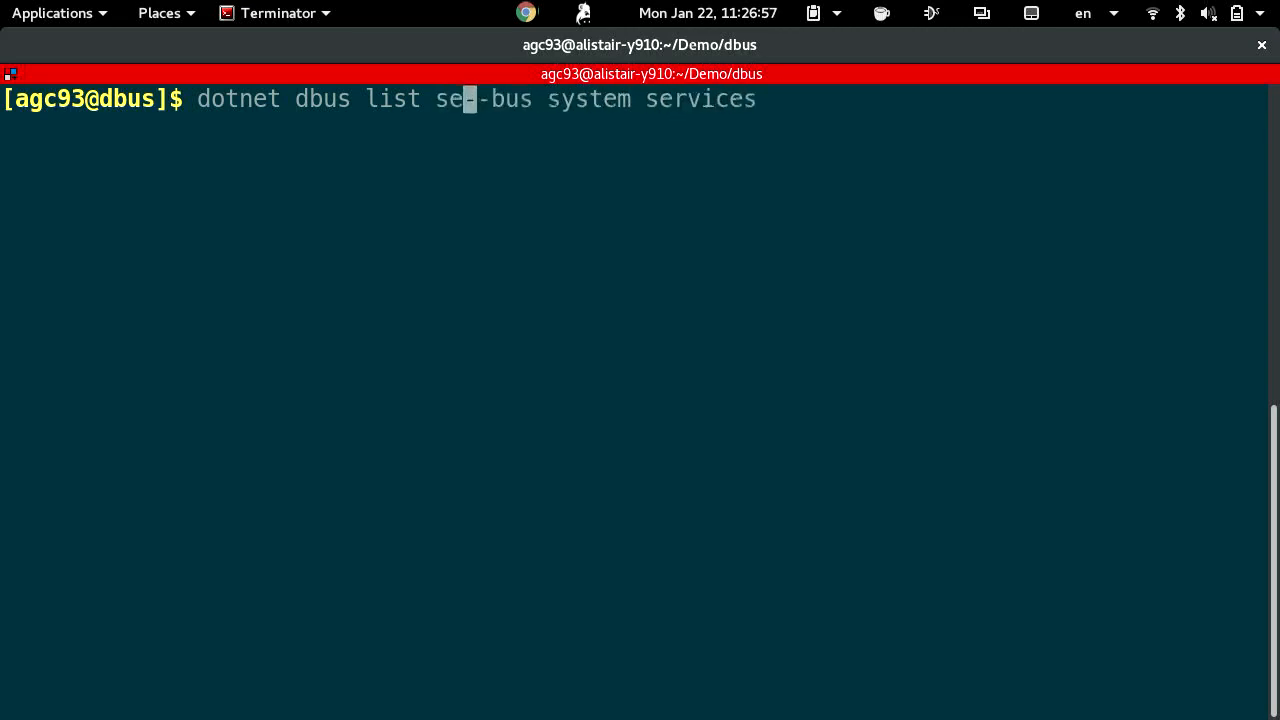
{"action": "type", "text": "rvices"}
{"action": "key", "text": "End"}
{"action": "key", "text": "BackSpace"}
{"action": "key", "text": "BackSpace"}
{"action": "key", "text": "BackSpace"}
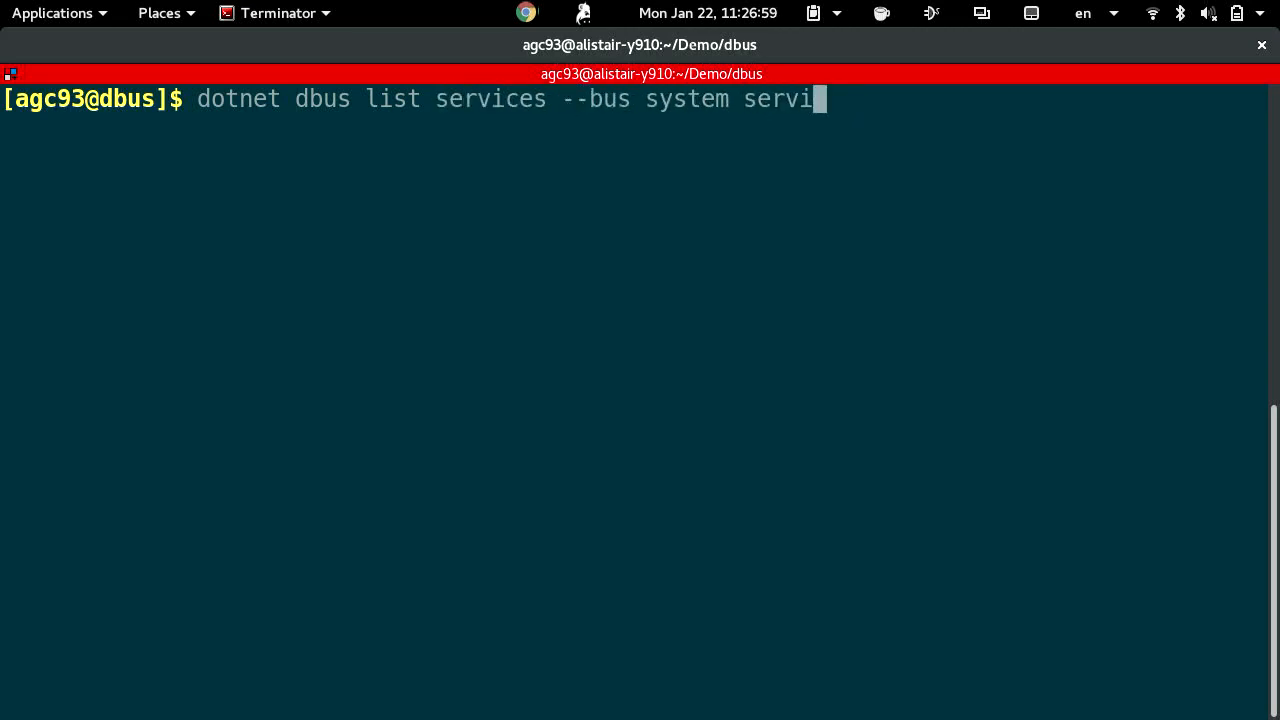
{"action": "key", "text": "BackSpace"}
{"action": "key", "text": "BackSpace"}
{"action": "key", "text": "BackSpace"}
{"action": "key", "text": "BackSpace"}
{"action": "key", "text": "BackSpace"}
{"action": "key", "text": "BackSpace"}
{"action": "key", "text": "Return"}
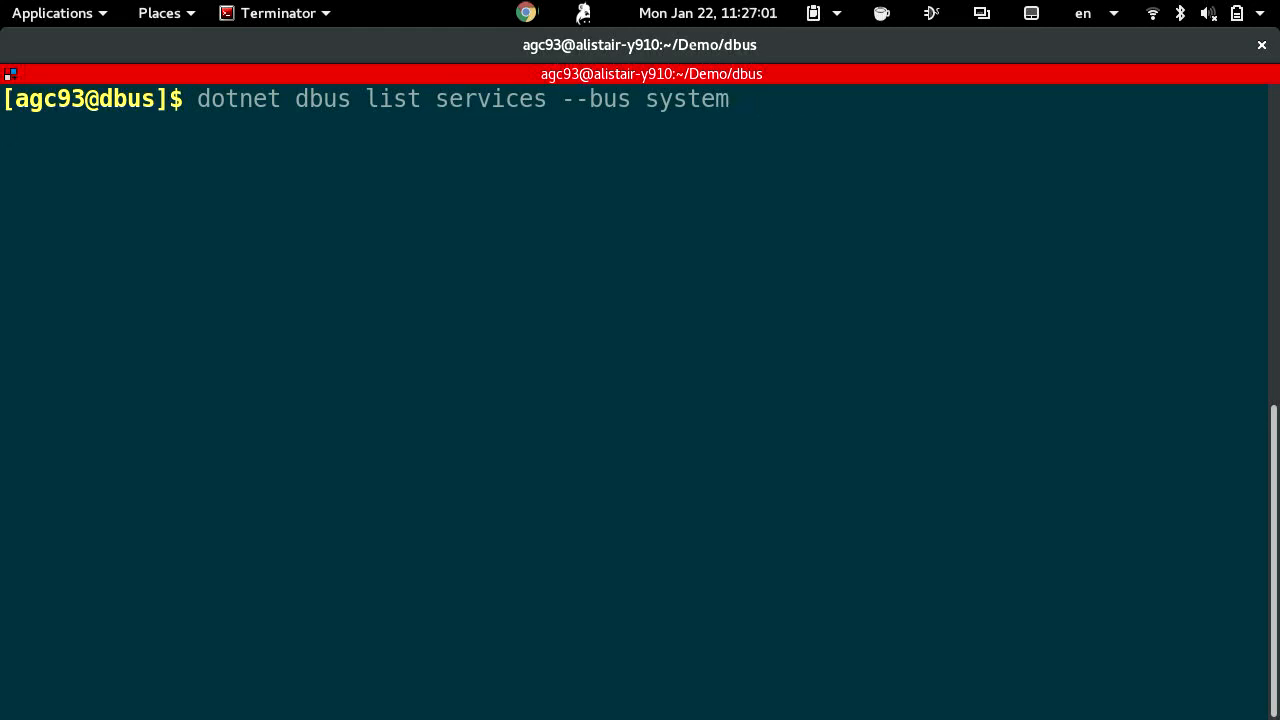
{"action": "scroll", "coordinate": [390, 381], "scroll_direction": "up", "scroll_amount": 5}
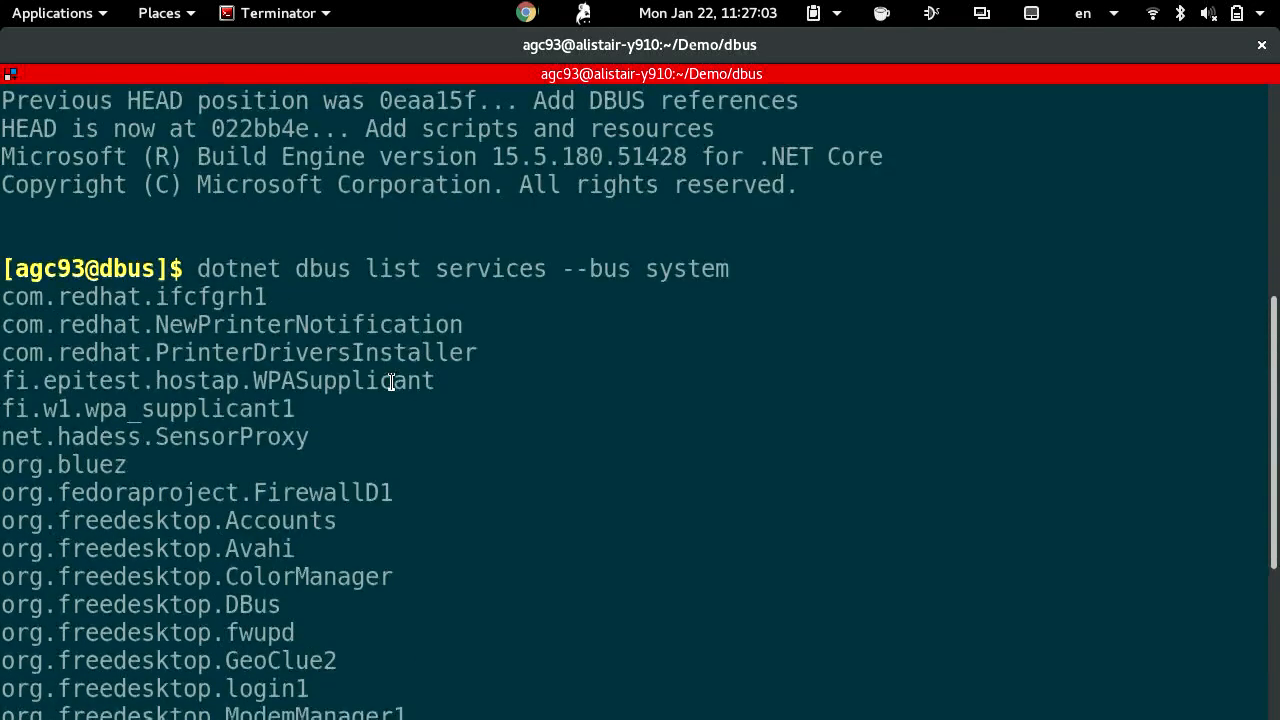
{"action": "scroll", "coordinate": [390, 381], "scroll_direction": "down", "scroll_amount": 3}
{"action": "scroll", "coordinate": [390, 381], "scroll_direction": "down", "scroll_amount": 3}
{"action": "scroll", "coordinate": [390, 381], "scroll_direction": "down", "scroll_amount": 3}
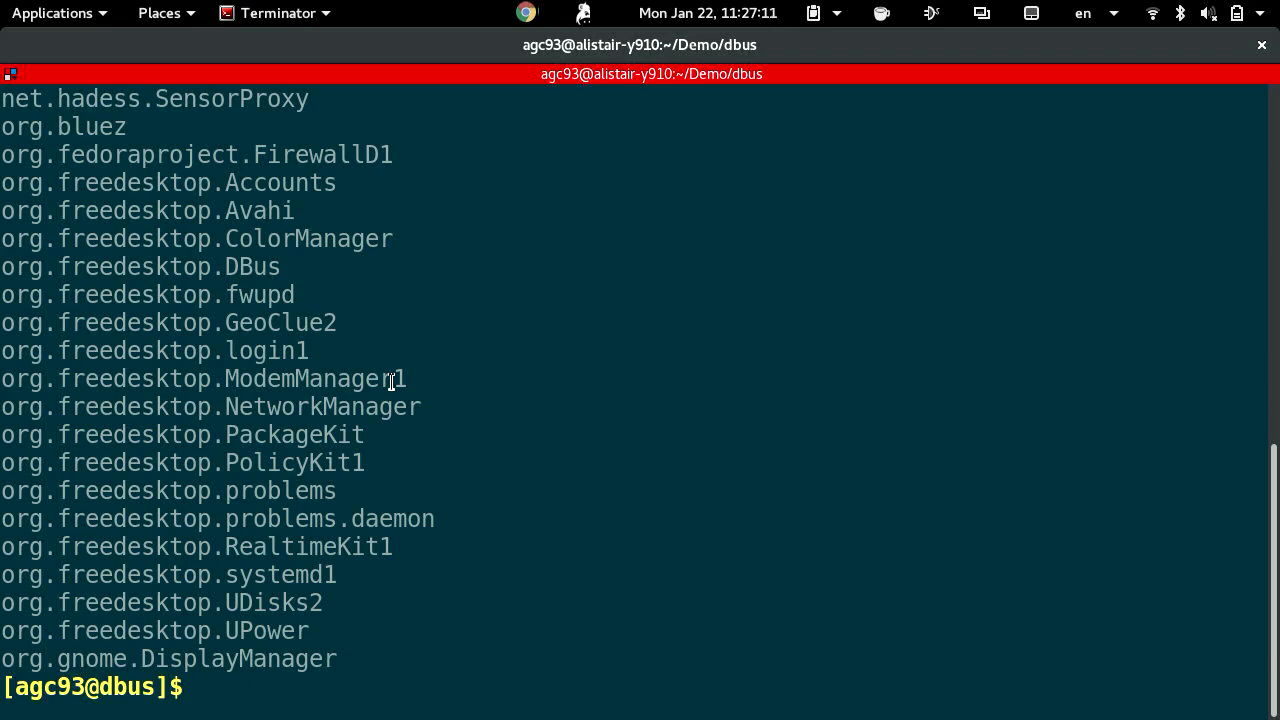
{"action": "type", "text": "dotn"}
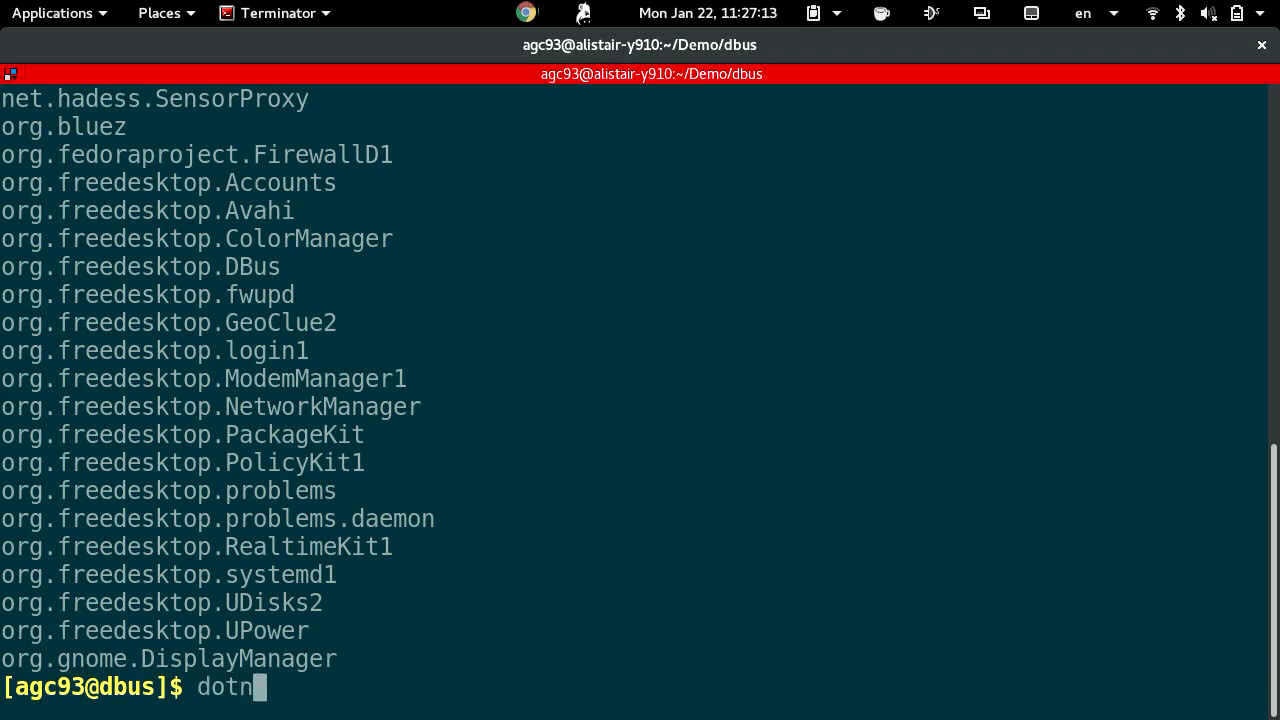
{"action": "type", "text": "et dbus list "}
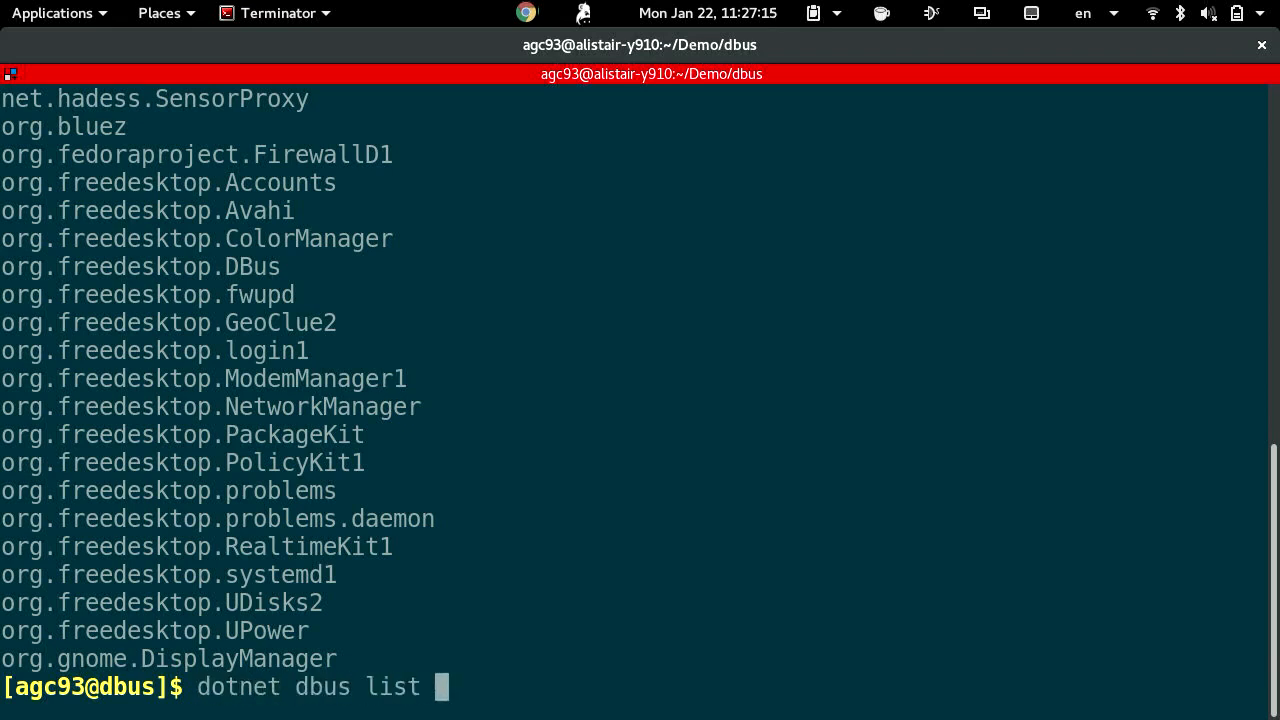
{"action": "type", "text": "-"}
Run a first dotnet dbus list objects command for UPower with the bus name mistyped as sytem.
{"action": "key", "text": "BackSpace"}
{"action": "key", "text": "BackSpace"}
{"action": "type", "text": "obje"}
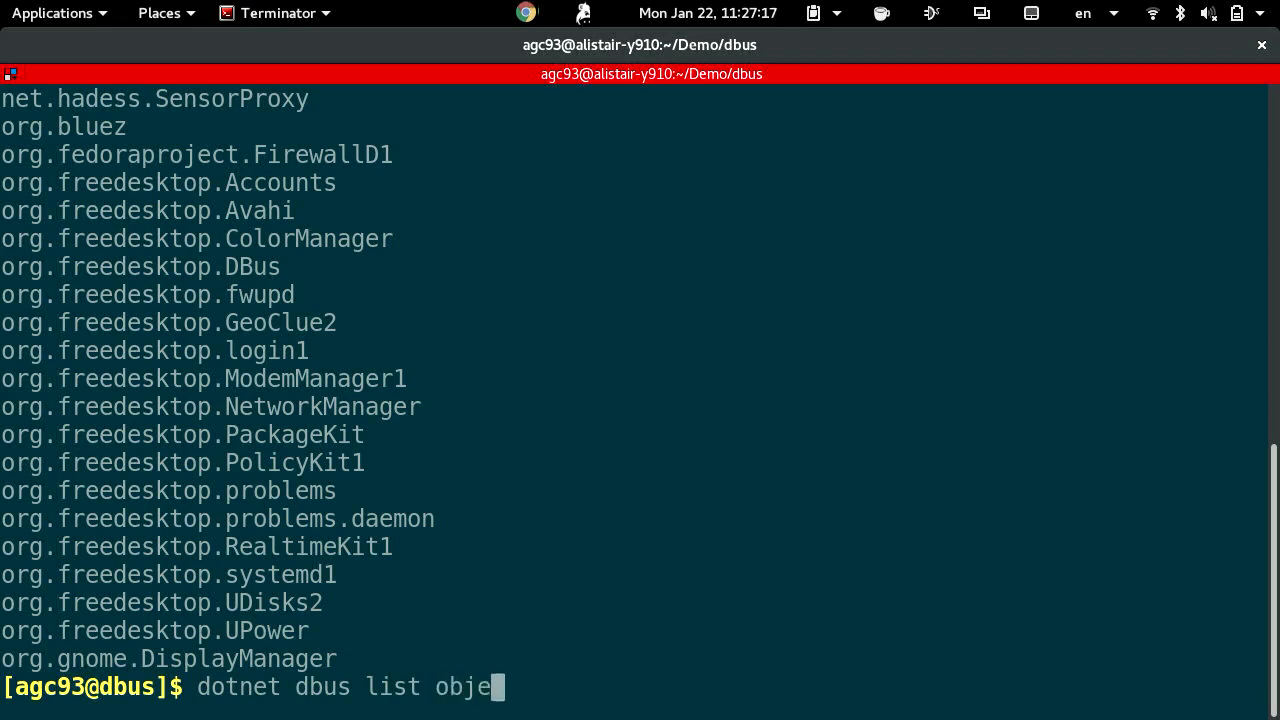
{"action": "type", "text": "cts --service "}
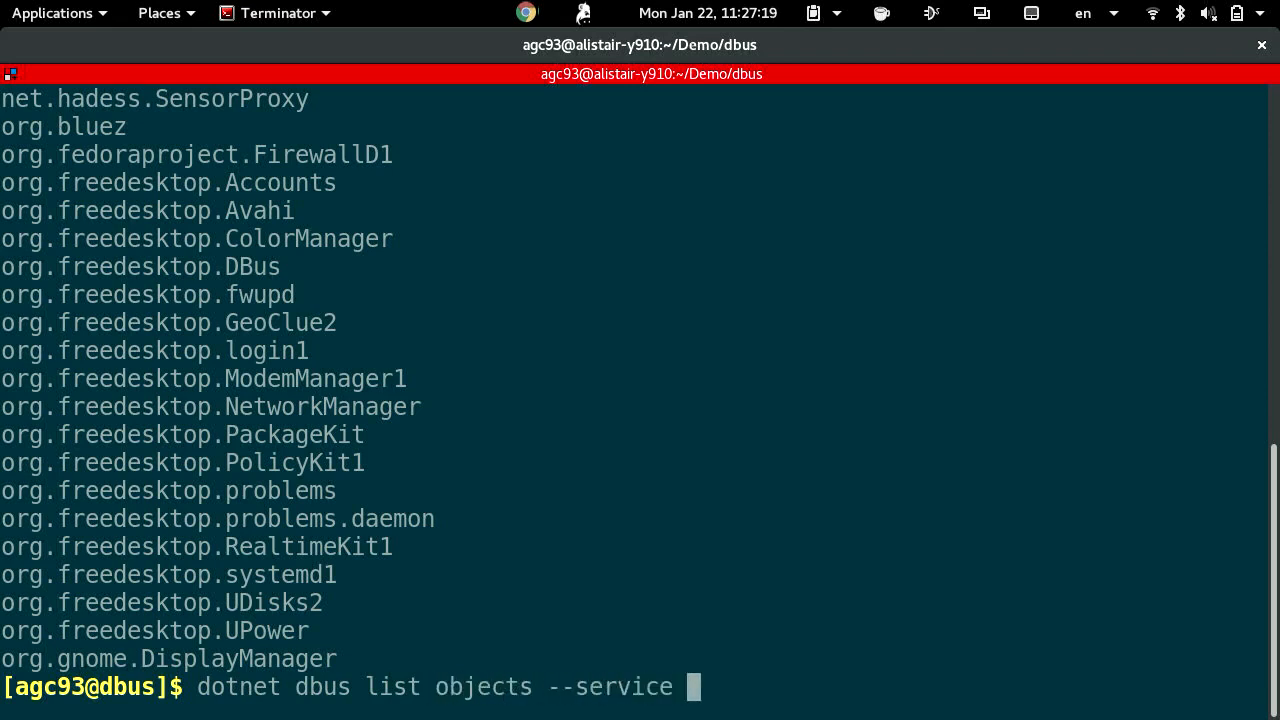
{"action": "type", "text": "org.freedeskto"}
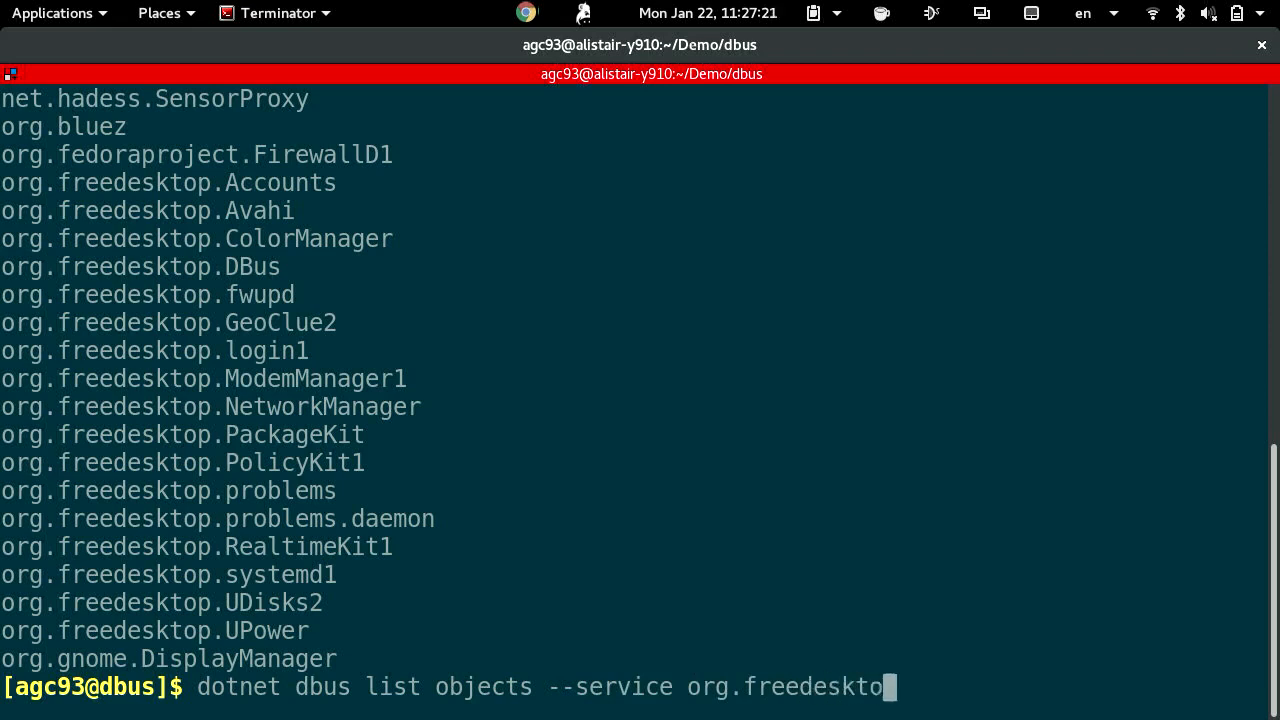
{"action": "type", "text": "p.UPower -bus"}
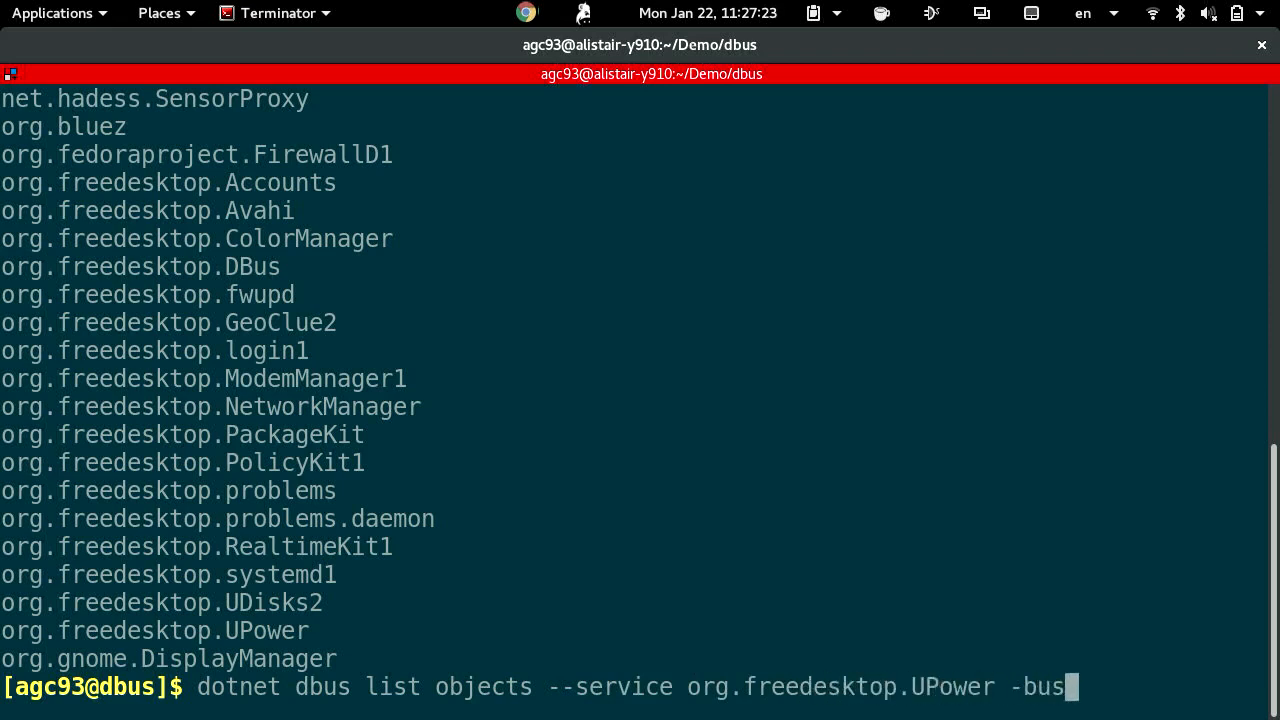
{"action": "key", "text": "BackSpace"}
{"action": "key", "text": "BackSpace"}
{"action": "key", "text": "BackSpace"}
{"action": "type", "text": "- b"}
{"action": "key", "text": "BackSpace"}
{"action": "key", "text": "BackSpace"}
{"action": "key", "text": "BackSpace"}
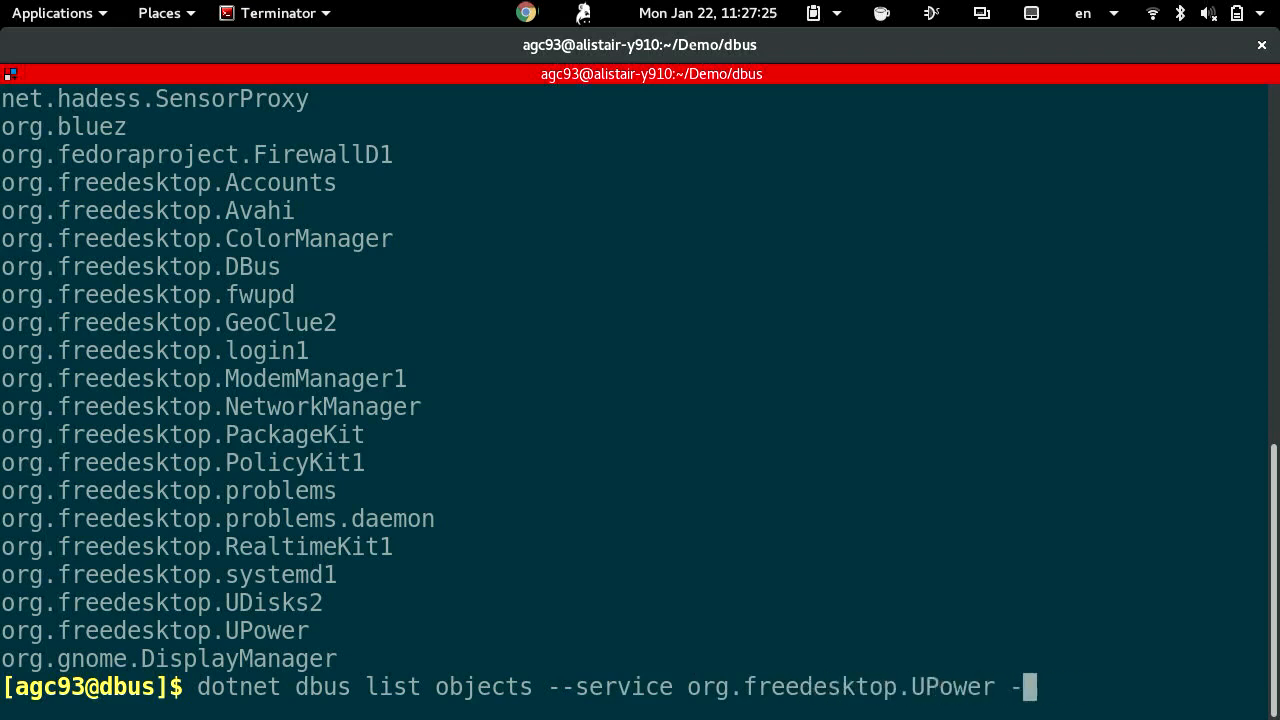
{"action": "type", "text": "-bus sytem"}
{"action": "key", "text": "Return"}
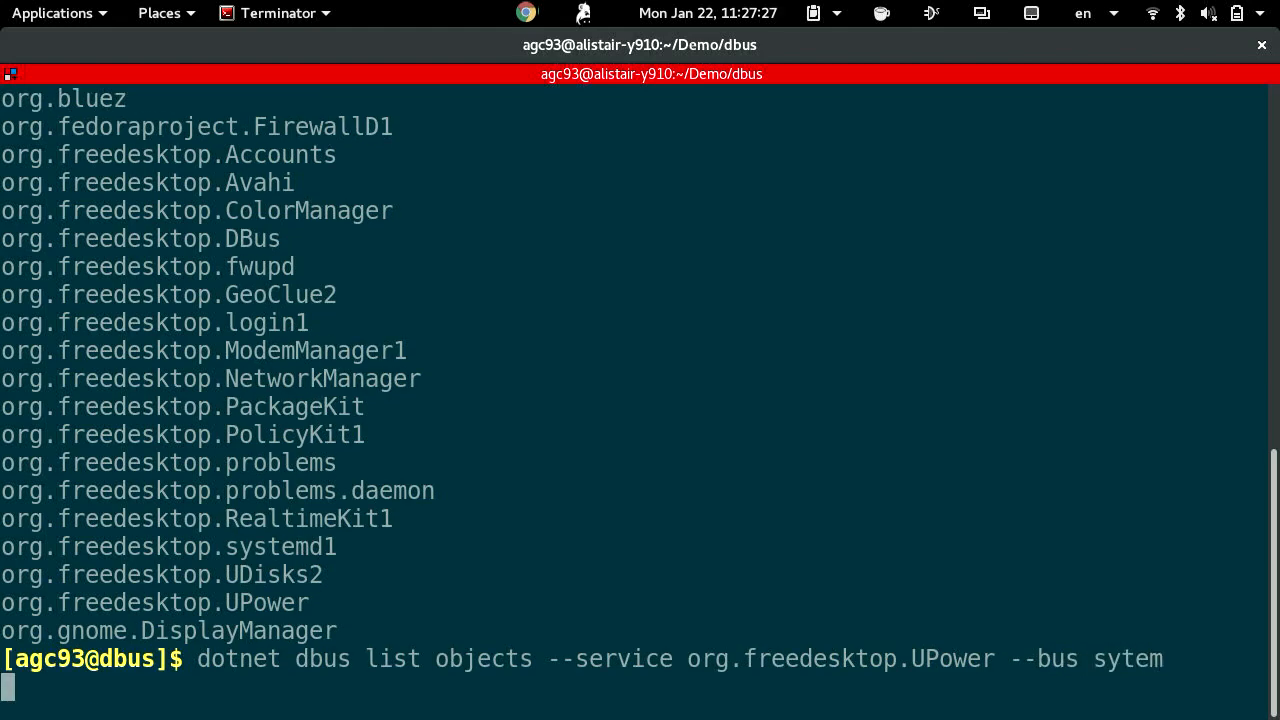
Recall the command, correct sytem to system, list the UPower objects, then run demo 4.
{"action": "key", "text": "Up"}
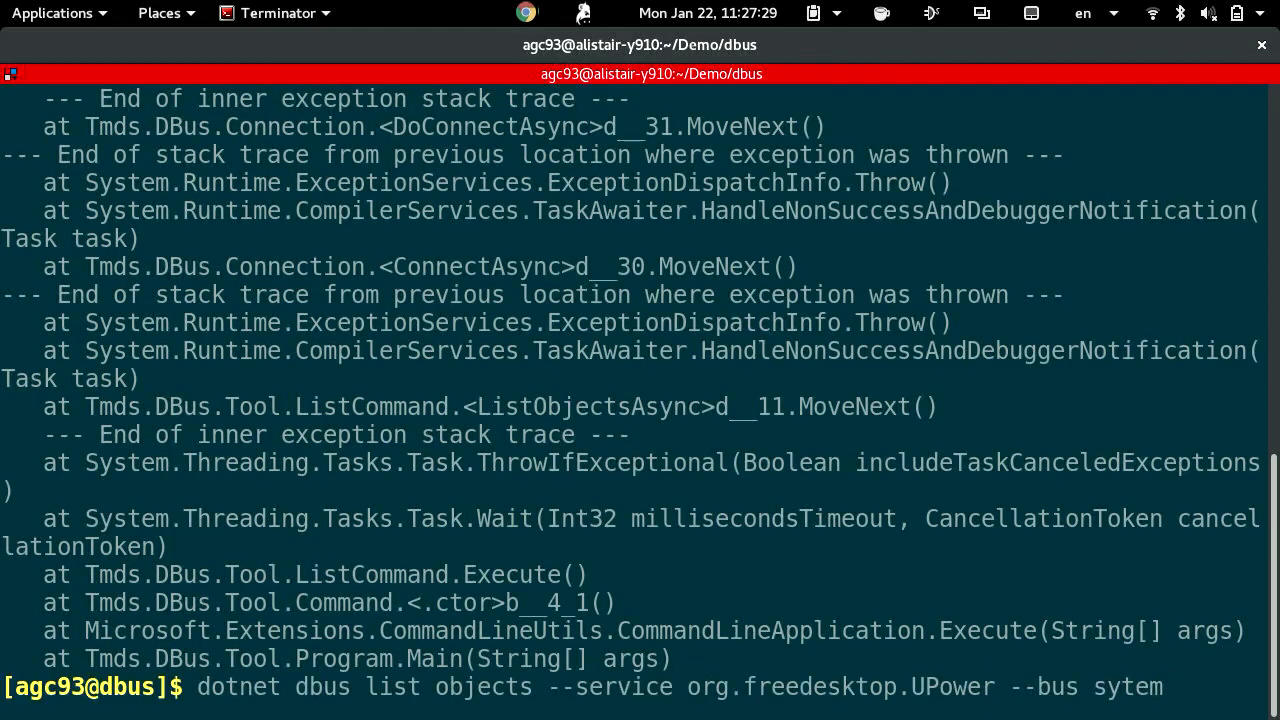
{"action": "key", "text": "ctrl+Left"}
{"action": "key", "text": "ctrl+Left"}
{"action": "key", "text": "ctrl+Left"}
{"action": "key", "text": "ctrl+Left"}
{"action": "key", "text": "ctrl+Left"}
{"action": "key", "text": "ctrl+Right"}
{"action": "key", "text": "ctrl+Right"}
{"action": "key", "text": "Left"}
{"action": "key", "text": "Left"}
{"action": "key", "text": "Left"}
{"action": "type", "text": "s"}
{"action": "key", "text": "Return"}
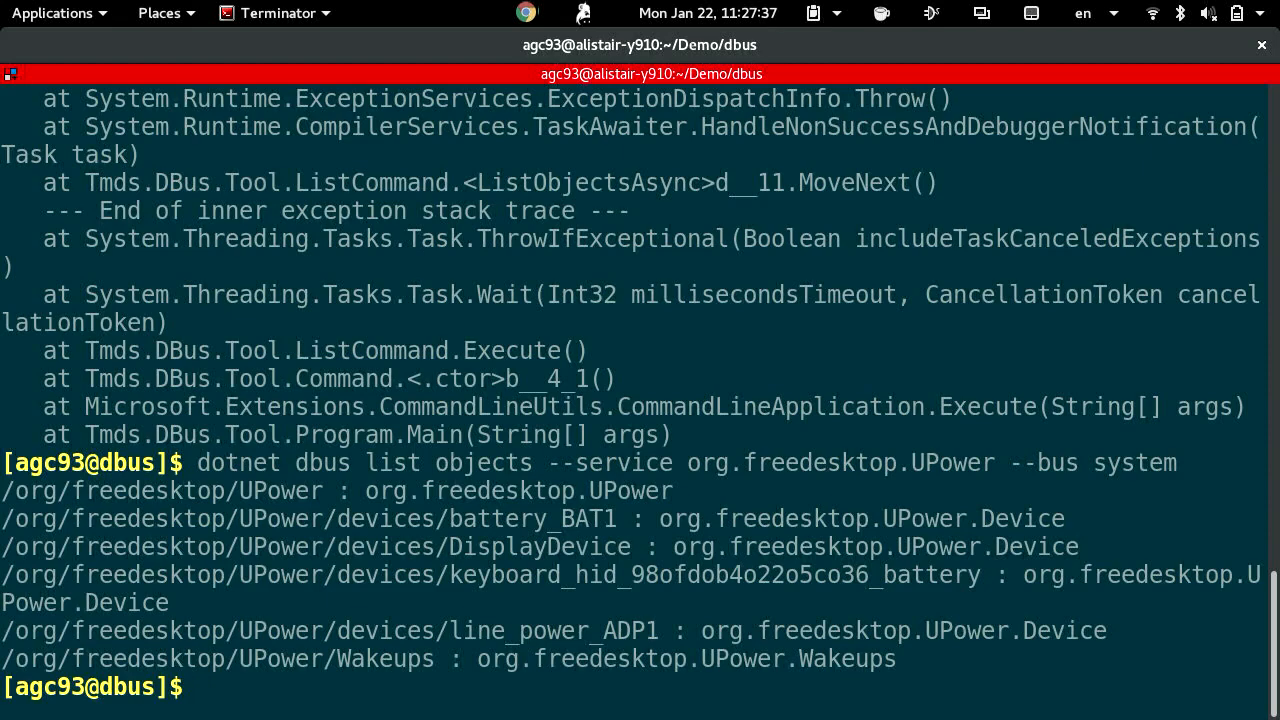
{"action": "type", "text": "demo "}
{"action": "type", "text": "4"}
{"action": "key", "text": "Return"}
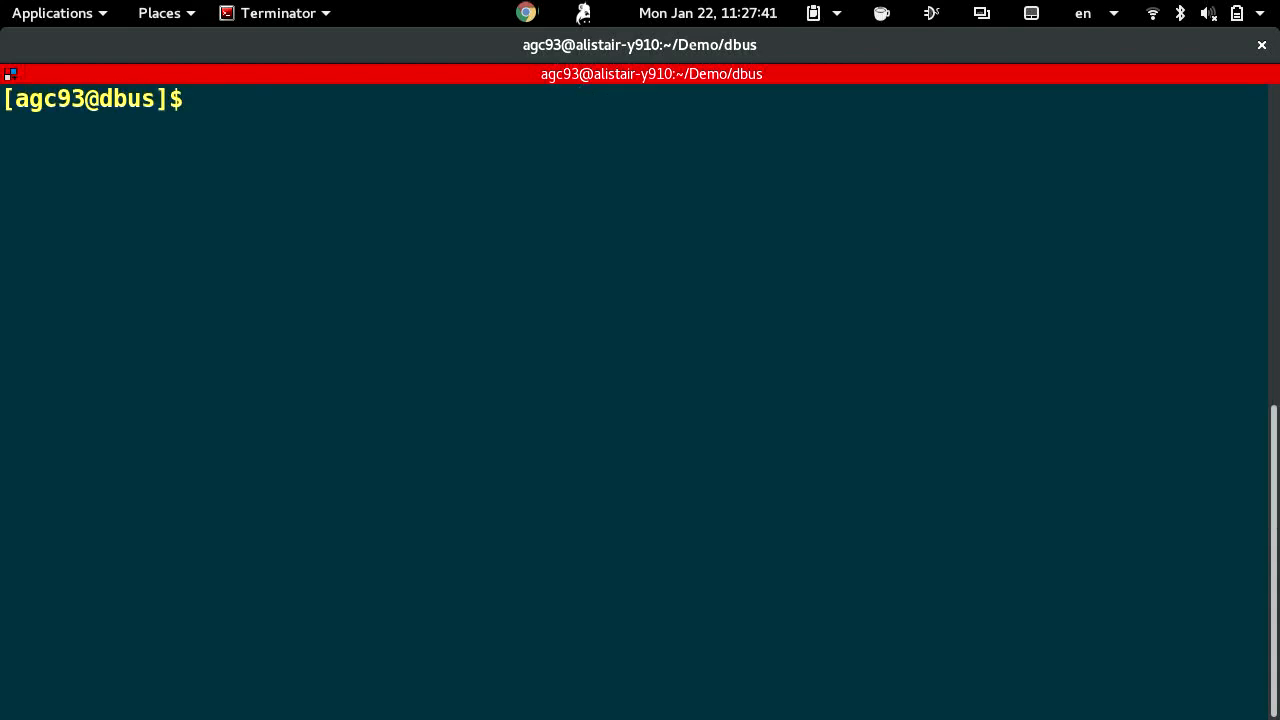
{"action": "type", "text": "cat Pr"}
Show Program.cs and list the files in the D-Bus project folder.
{"action": "key", "text": "Tab"}
{"action": "key", "text": "Return"}
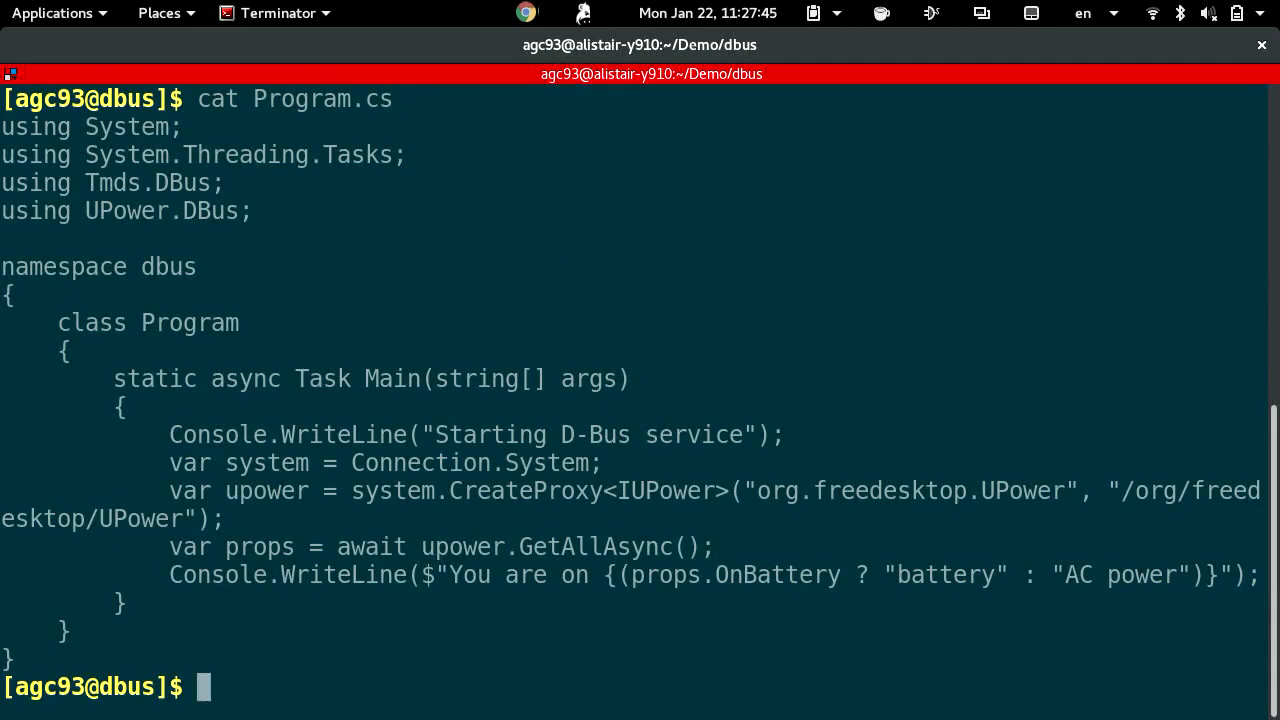
{"action": "type", "text": "ls"}
{"action": "key", "text": "Return"}
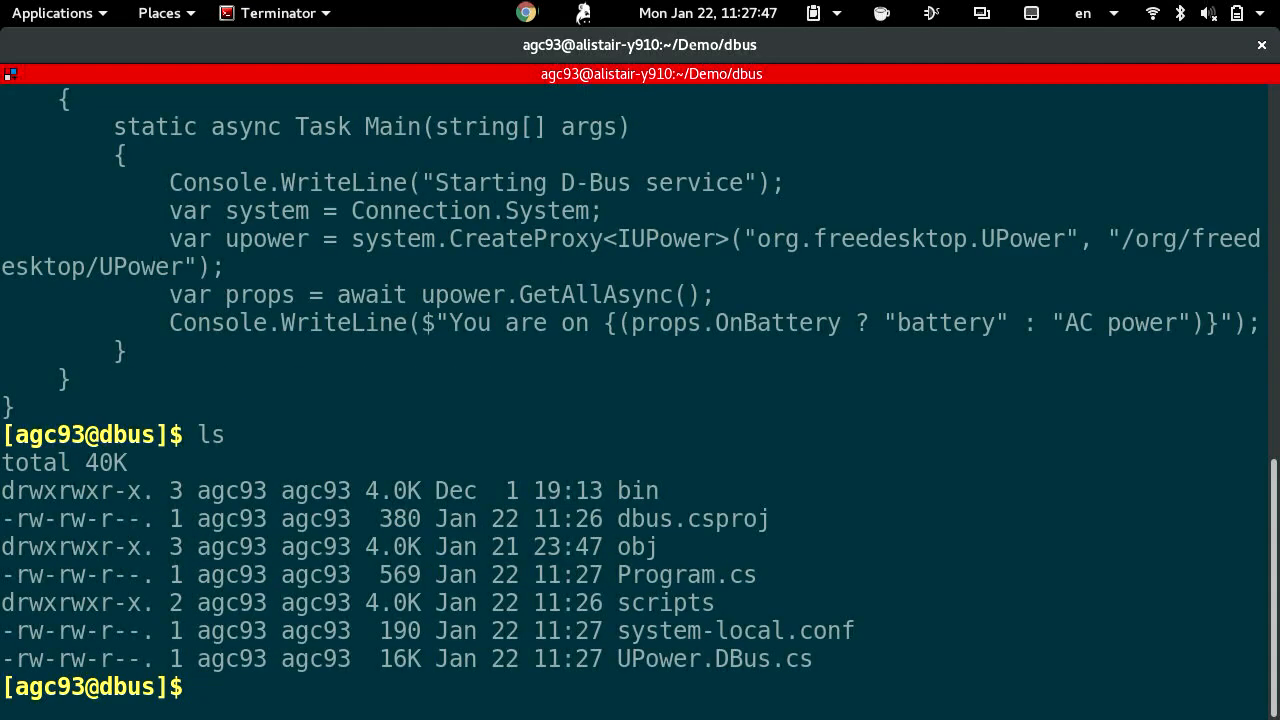
{"action": "type", "text": "l"}
{"action": "type", "text": "ess UP"}
Read through UPower.DBus.cs down to the UPowerProperties class, then leave the viewer.
{"action": "key", "text": "Tab"}
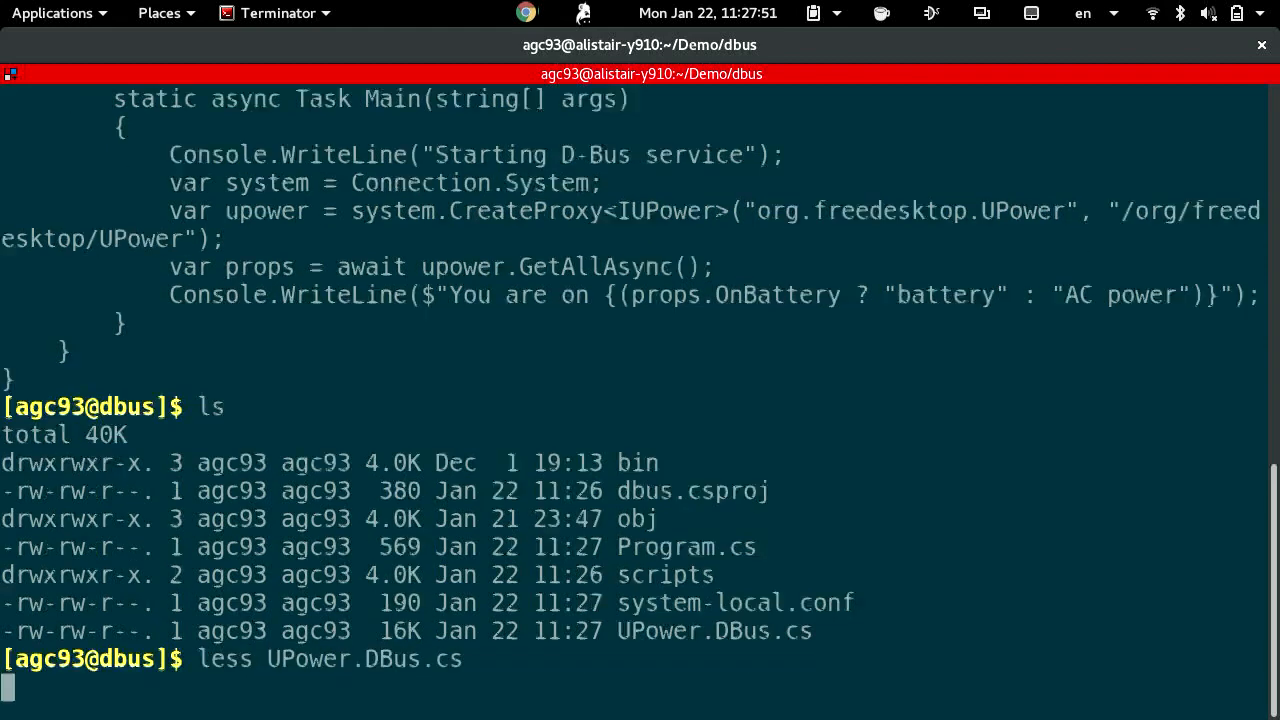
{"action": "key", "text": "Return"}
{"action": "key", "text": "Down"}
{"action": "key", "text": "Down"}
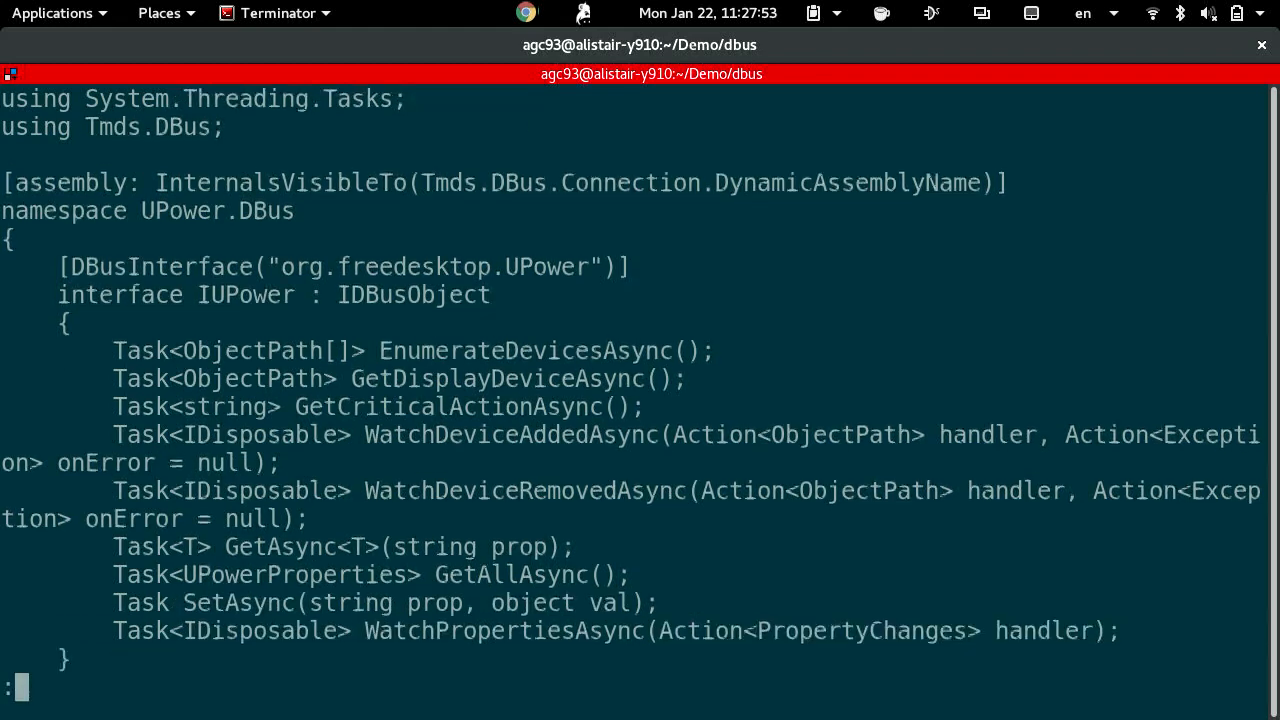
{"action": "key", "text": "Down"}
{"action": "key", "text": "Down"}
{"action": "key", "text": "Down"}
{"action": "key", "text": "Down"}
{"action": "key", "text": "Down"}
{"action": "key", "text": "Down"}
{"action": "key", "text": "Down"}
{"action": "key", "text": "Down"}
{"action": "key", "text": "Down"}
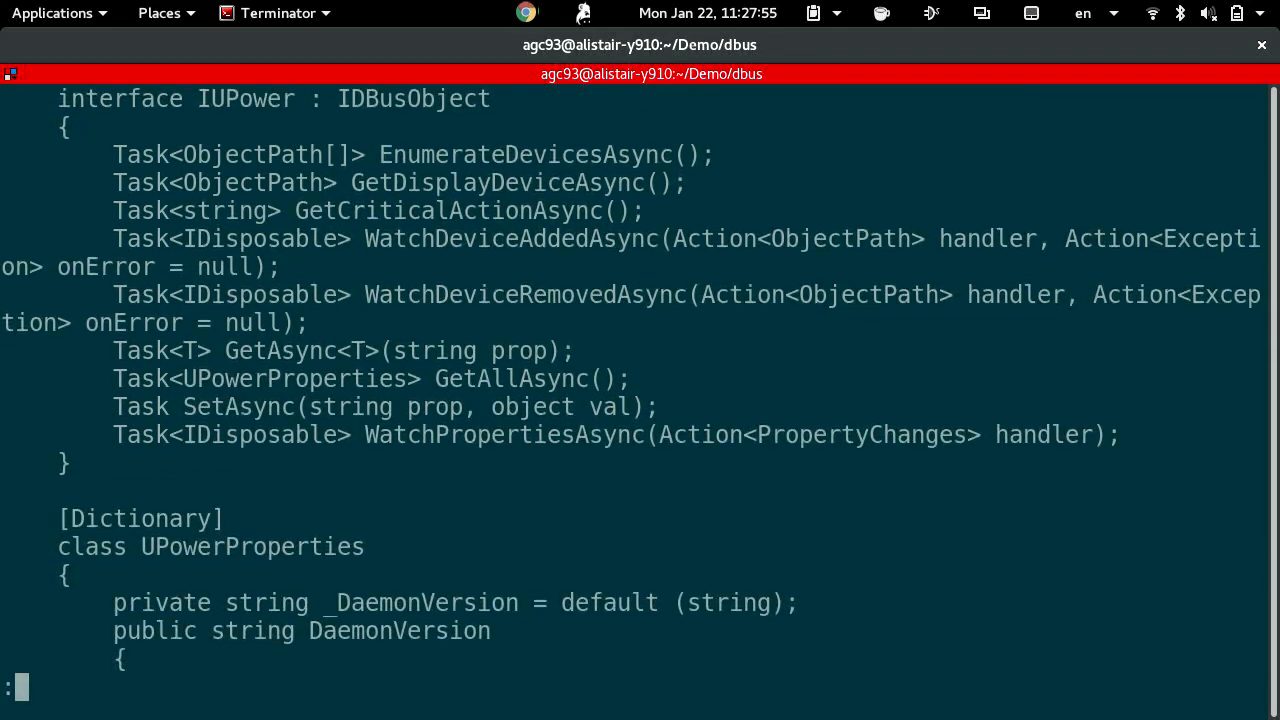
{"action": "key", "text": "Down"}
{"action": "key", "text": "Down"}
{"action": "key", "text": "Down"}
{"action": "key", "text": "q"}
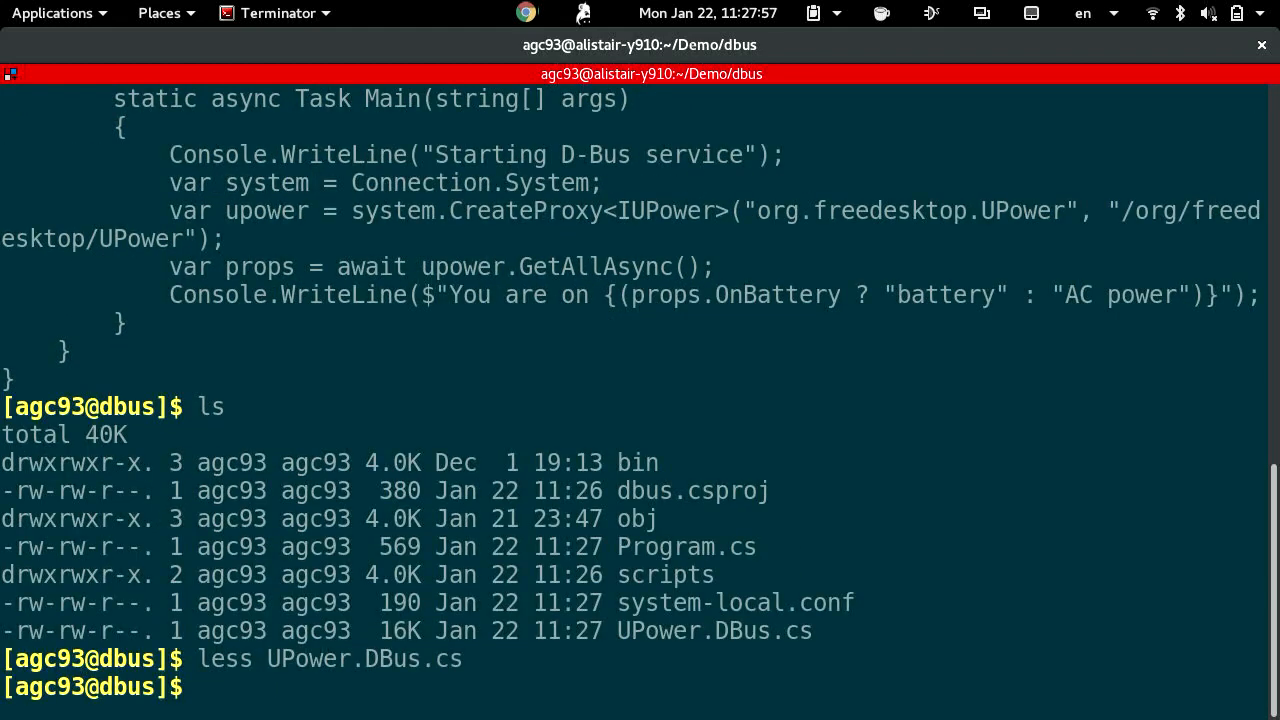
{"action": "type", "text": "dotnet run"}
Run the D-Bus program with dotnet run, which reports 'You are on battery'.
{"action": "key", "text": "Return"}
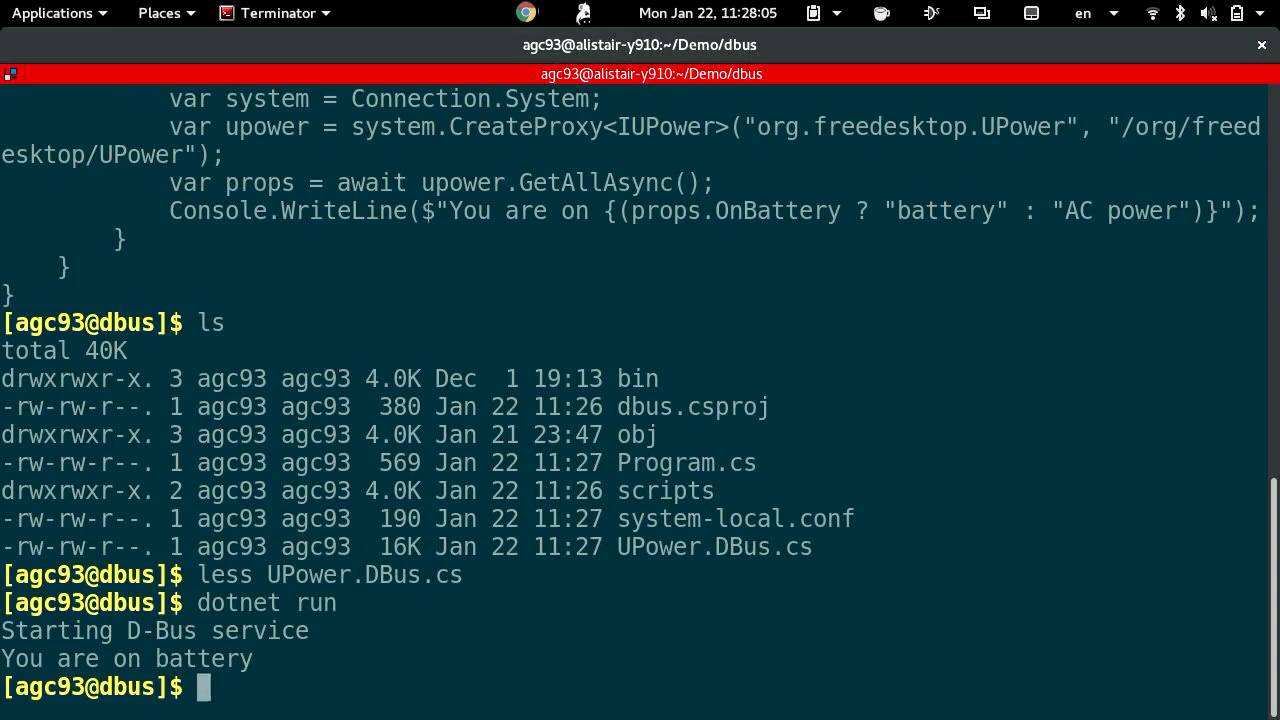
{"action": "type", "text": "demo 5"}
Load demo step 5 and show the updated Program.cs.
{"action": "key", "text": "Return"}
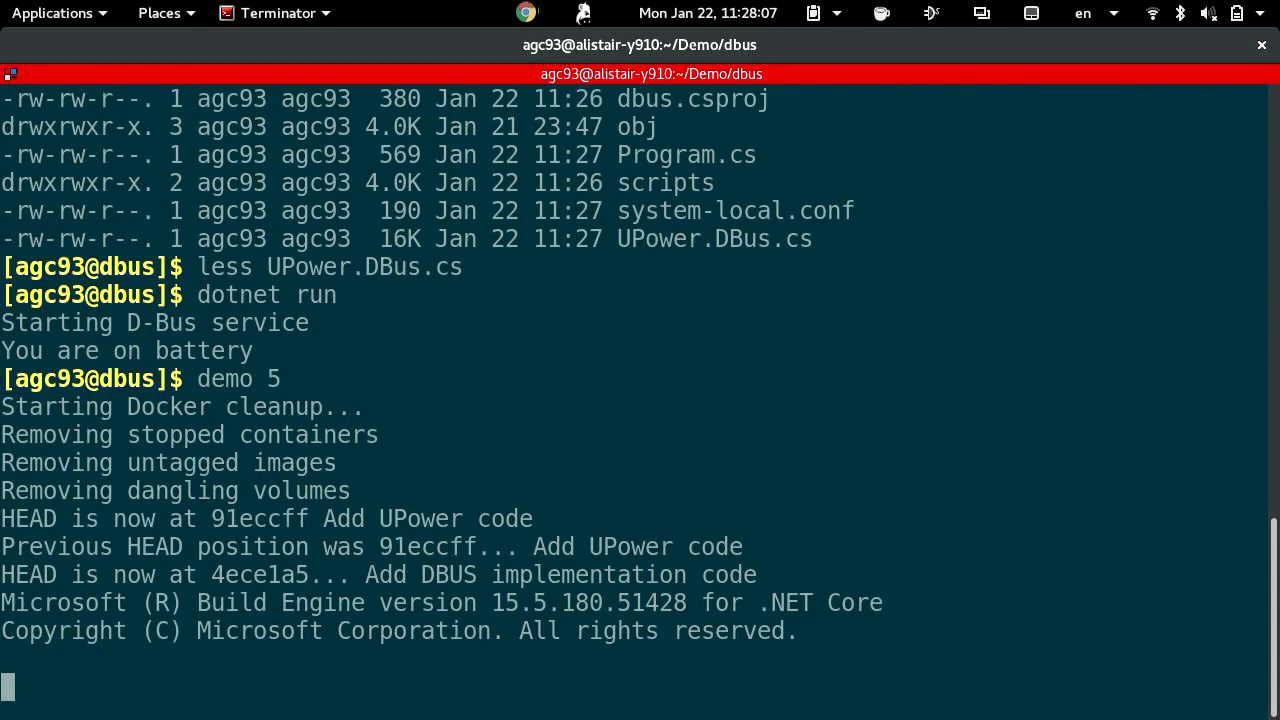
{"action": "type", "text": "cat Program.cs"}
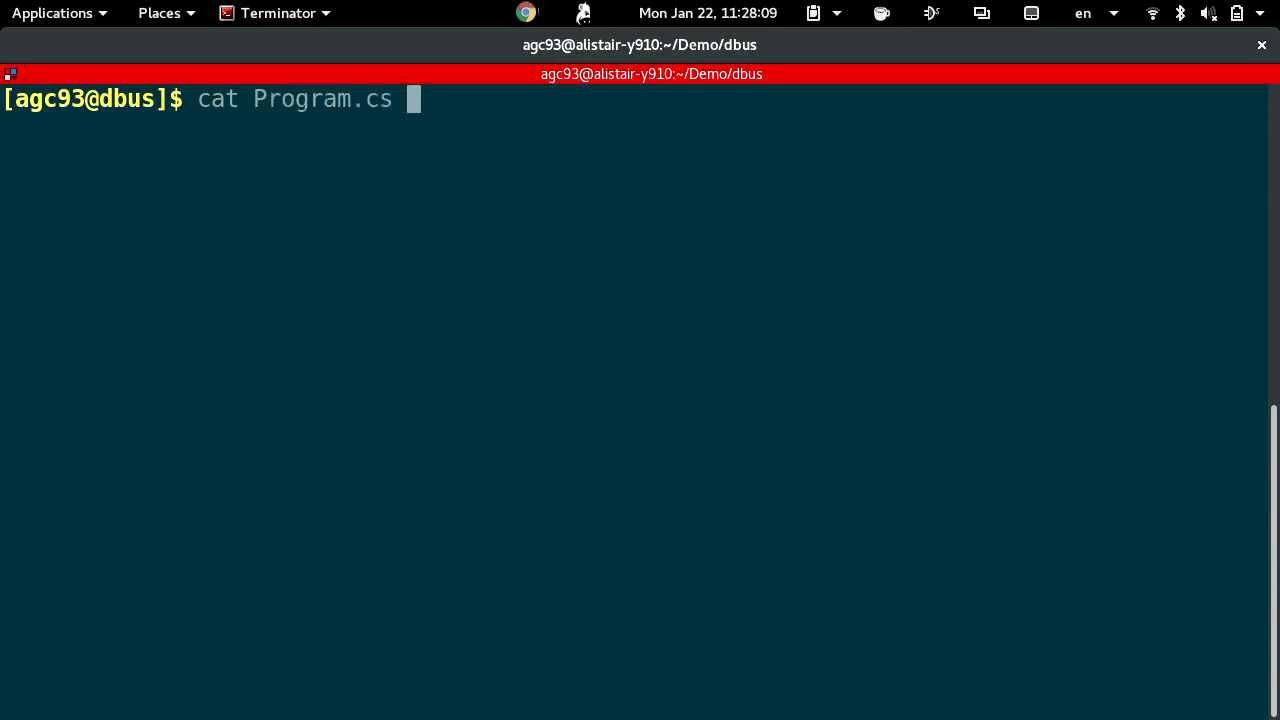
{"action": "key", "text": "Return"}
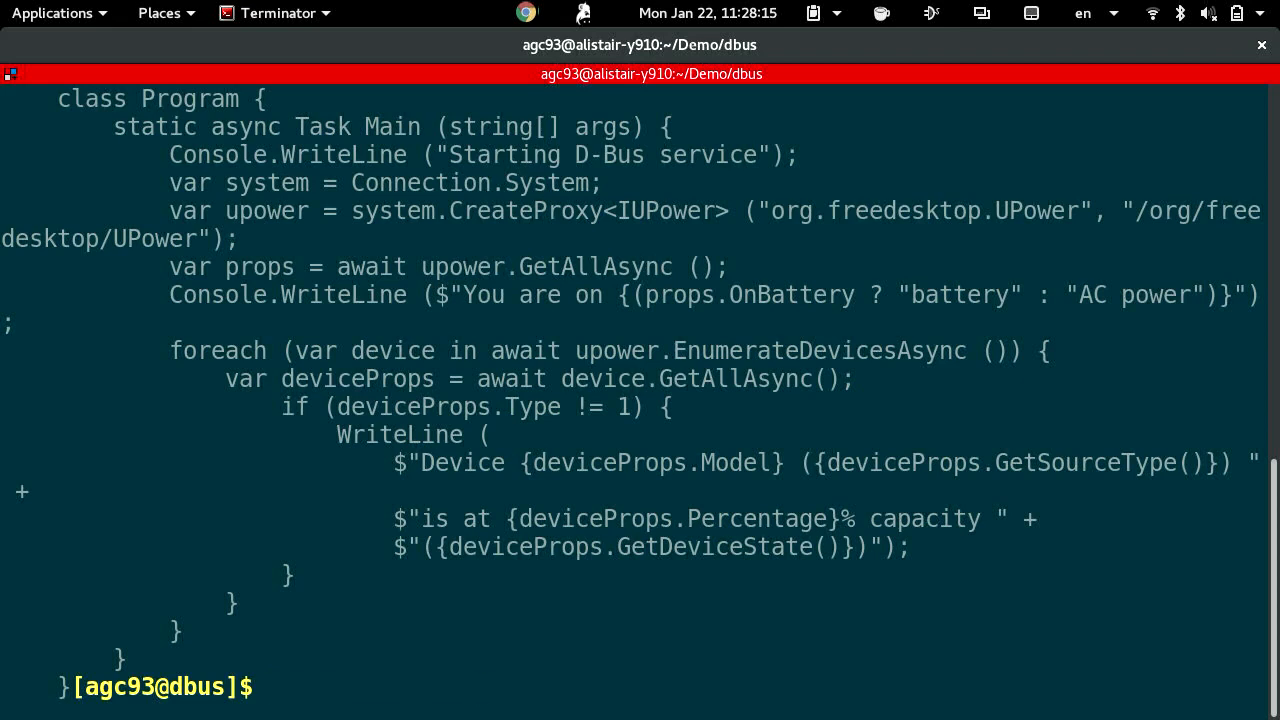
Rerun the program, listing BASE-BAT at 58% and the Kensington presenter at 41%, then return to the slides.
{"action": "key", "text": "Up"}
{"action": "key", "text": "Up"}
{"action": "key", "text": "Up"}
{"action": "key", "text": "Up"}
{"action": "key", "text": "Down"}
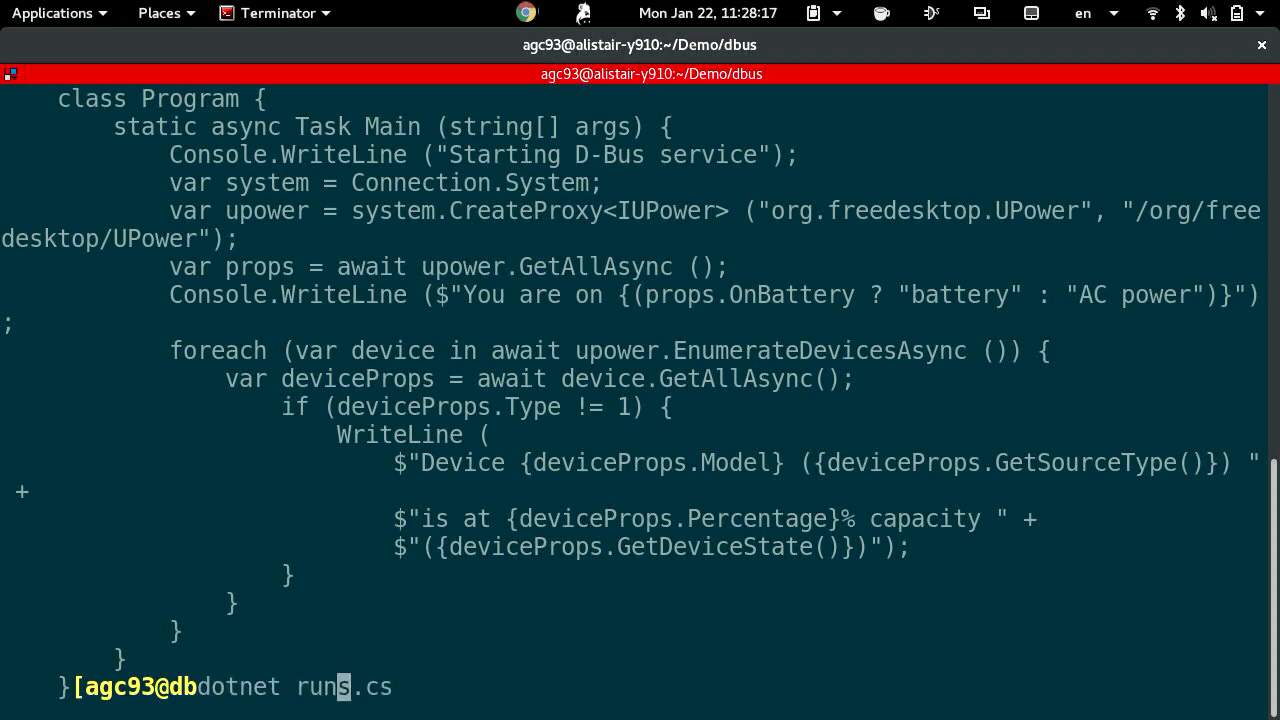
{"action": "key", "text": "Return"}
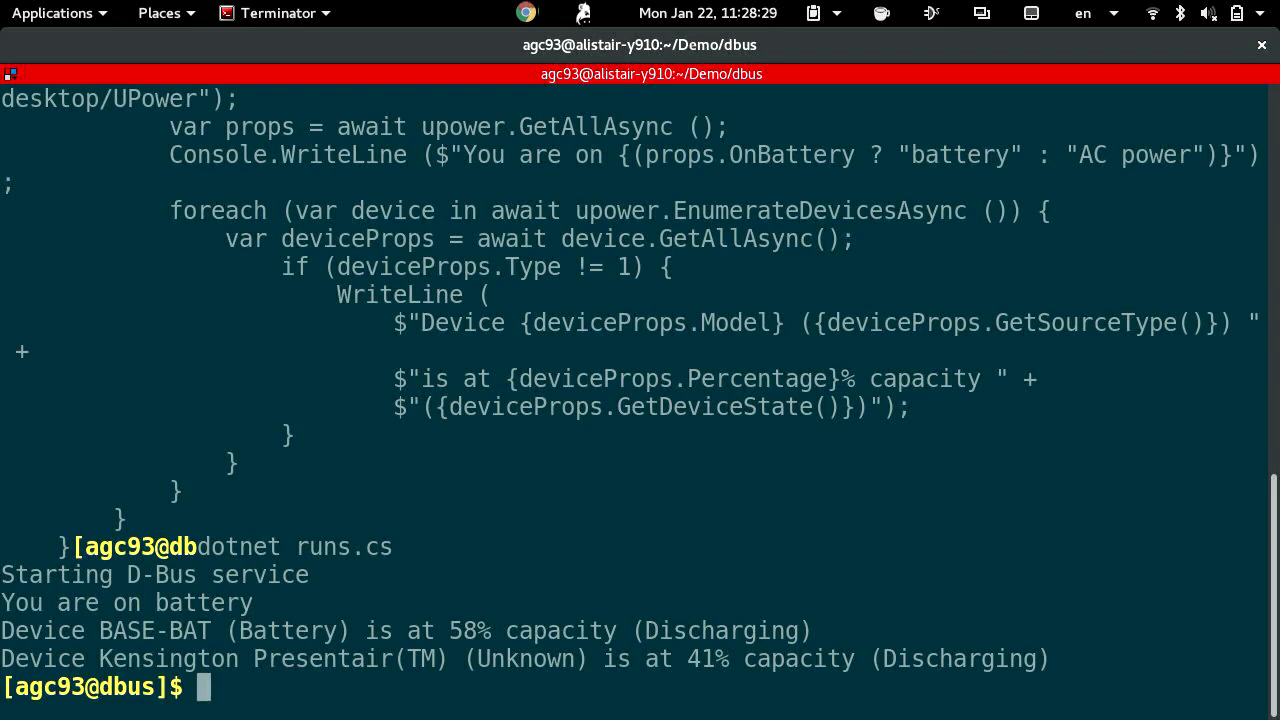
{"action": "key", "text": "alt+Tab"}
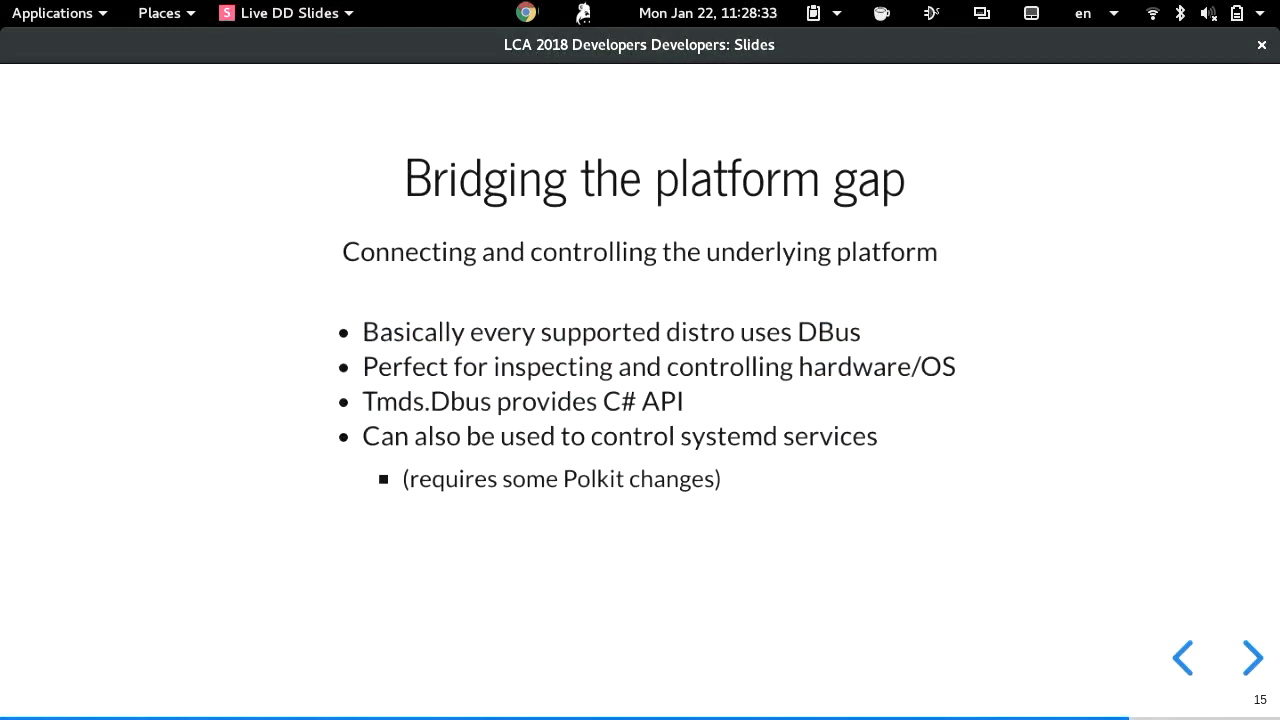
Advance to slide 16, 'Unsolicited advice for library authors'.
{"action": "key", "text": "Right"}
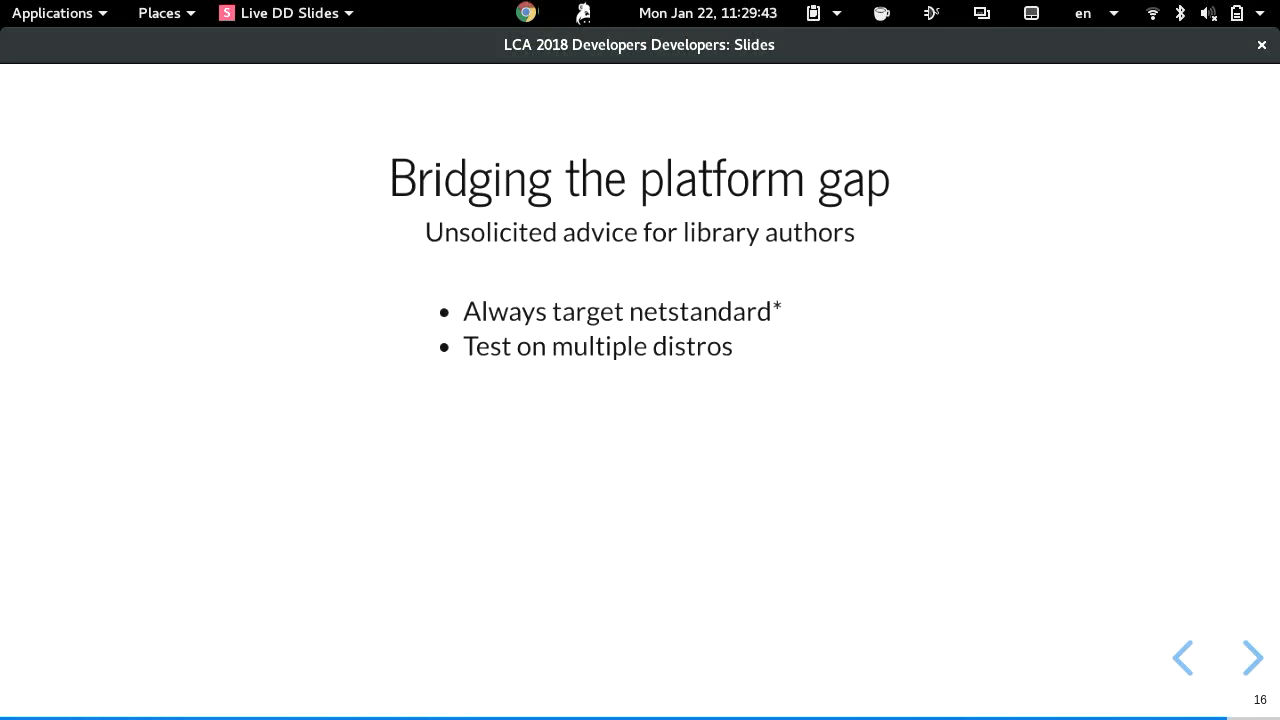
Reveal the logging, cross-platform CI/CD, collaborators and 'Seek help!' bullets.
{"action": "key", "text": "space"}
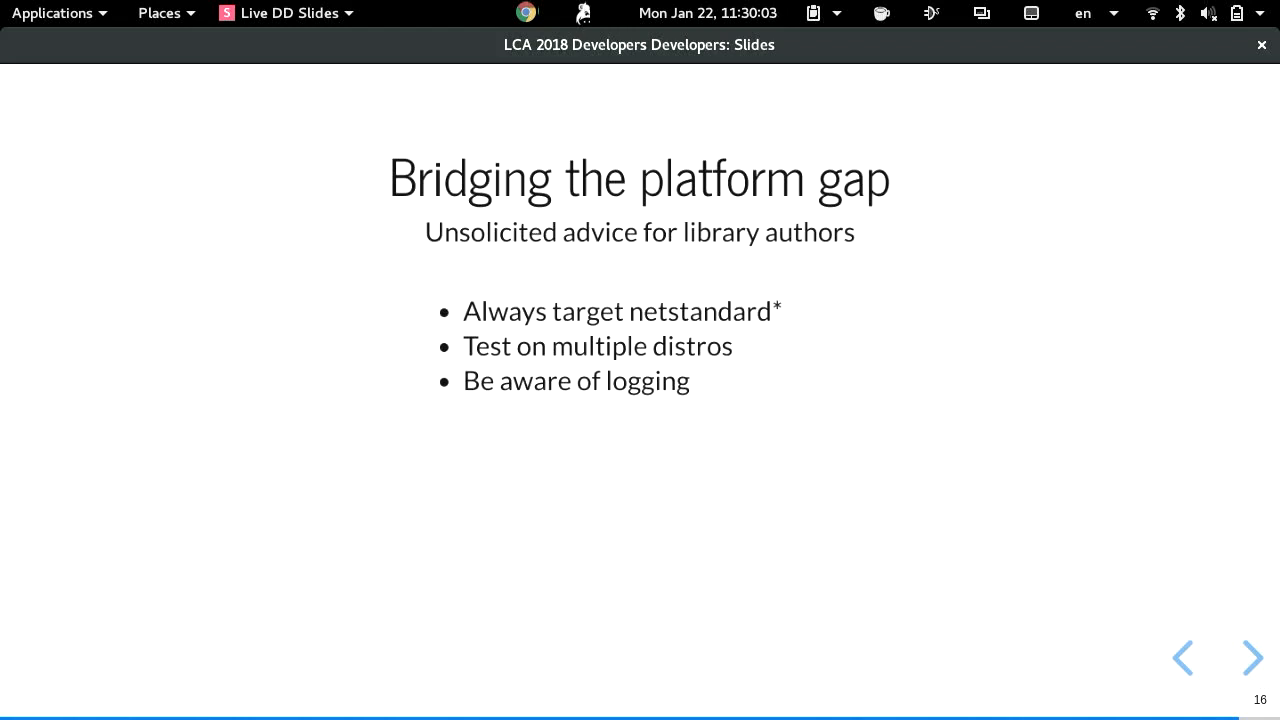
{"action": "key", "text": "Right"}
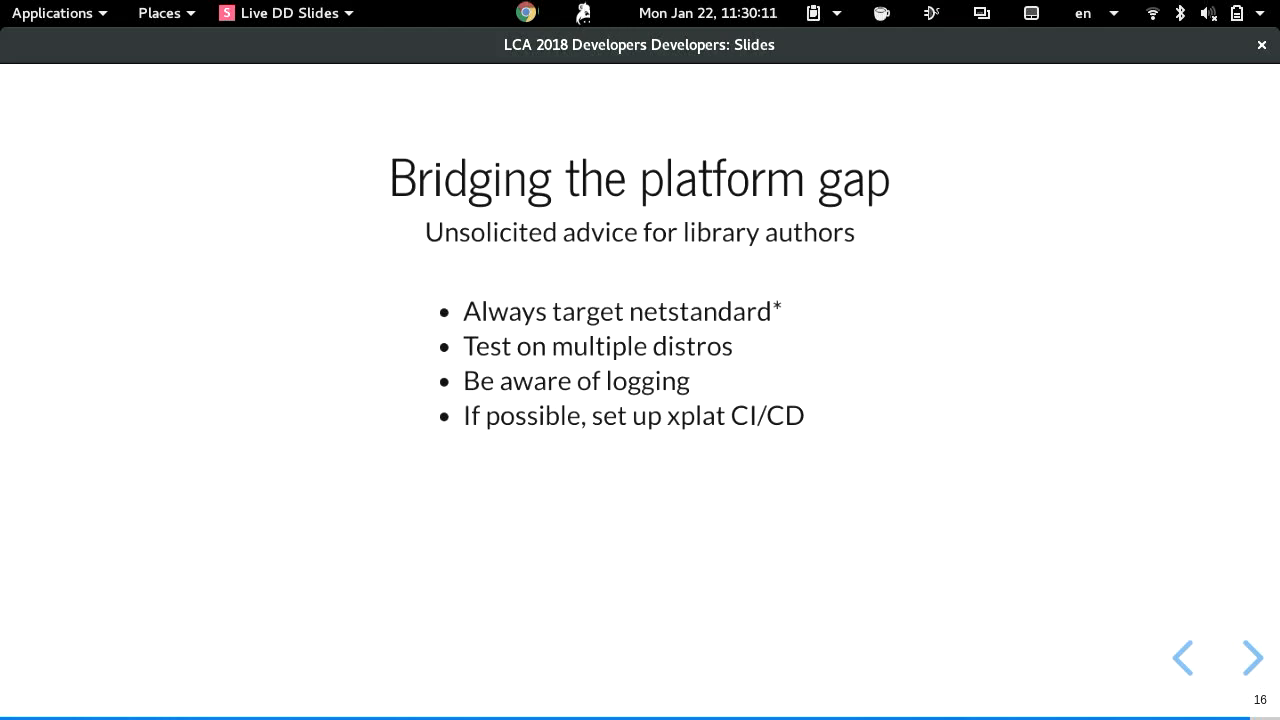
{"action": "key", "text": "Right"}
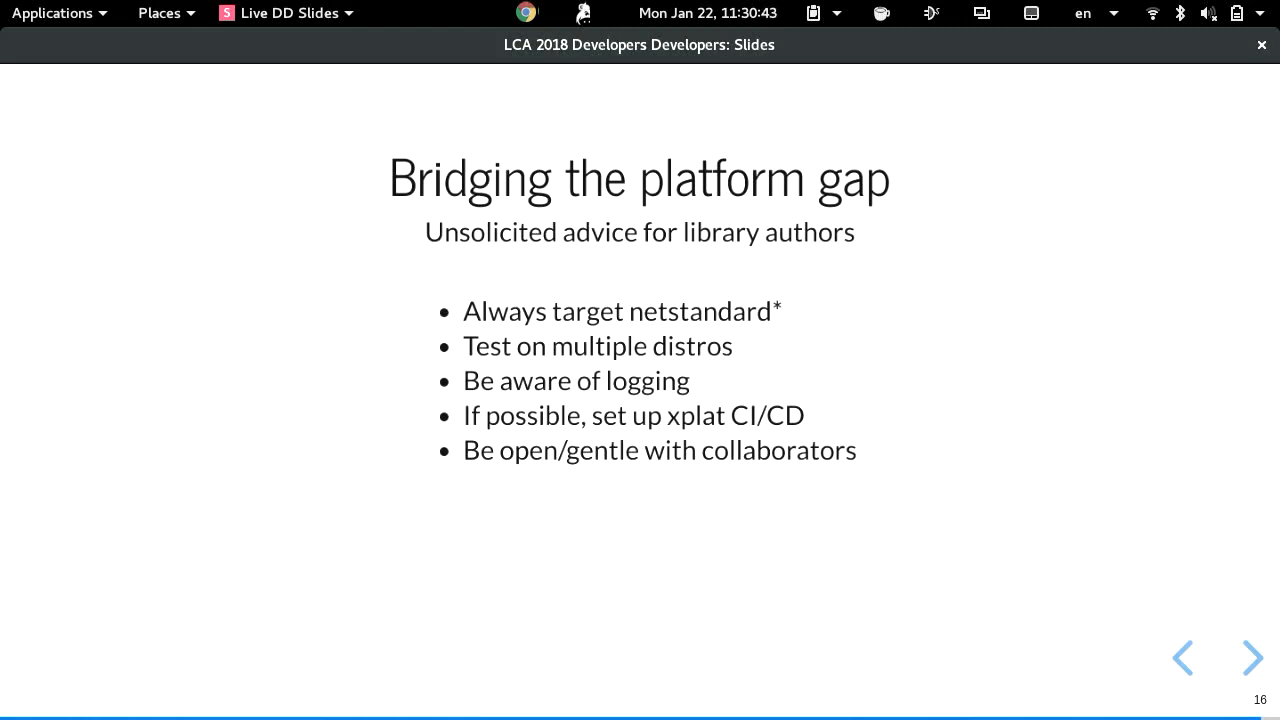
{"action": "key", "text": "Right"}
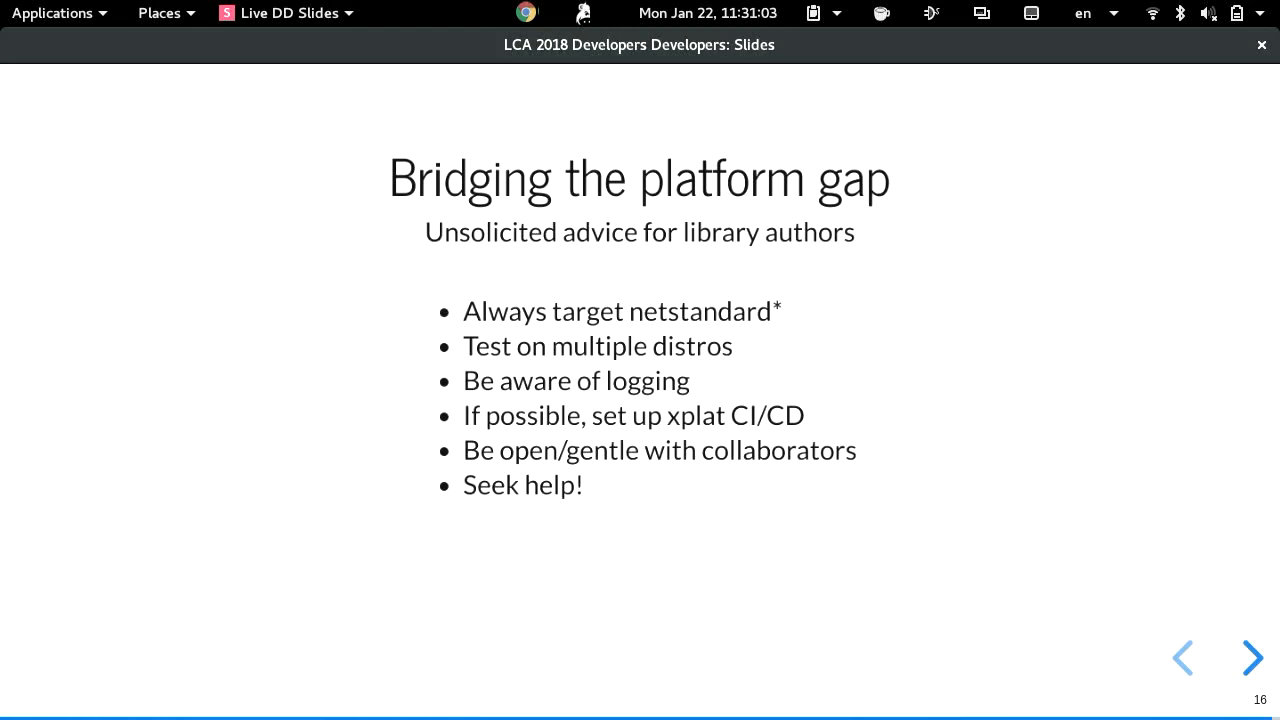
Advance to the closing slide 17 with the speaker's handle and links.
{"action": "key", "text": "Right"}
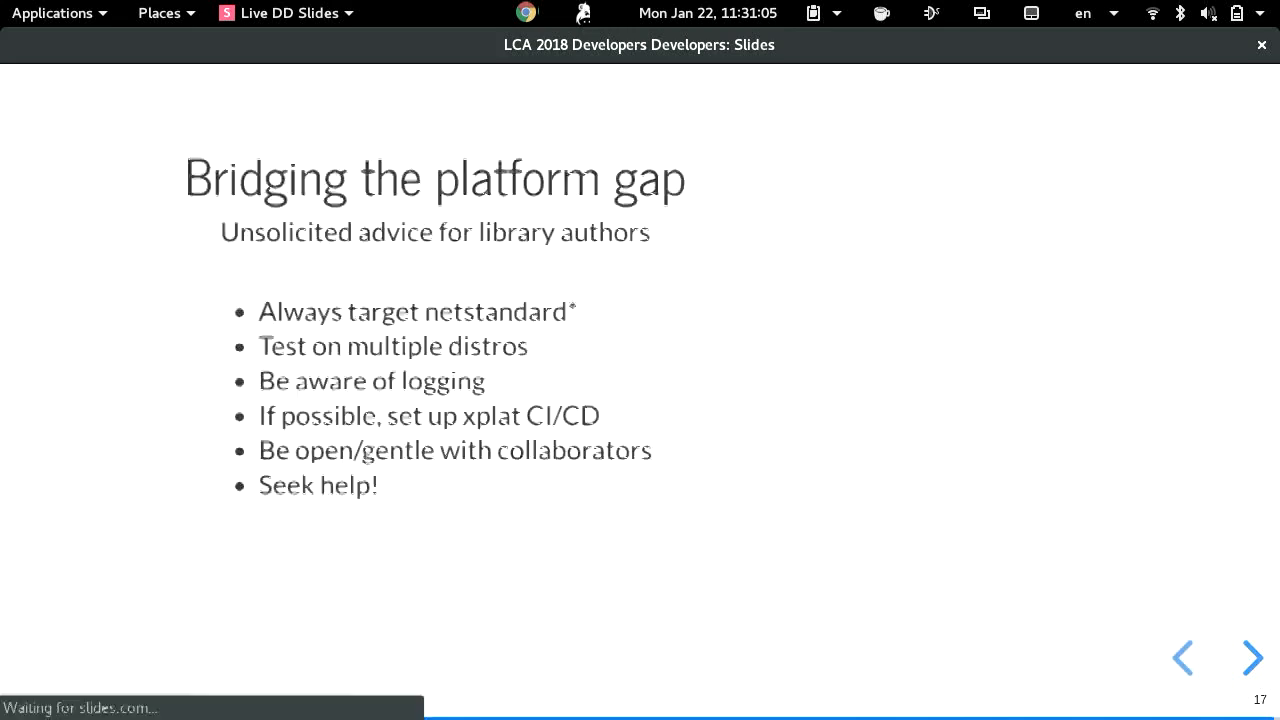